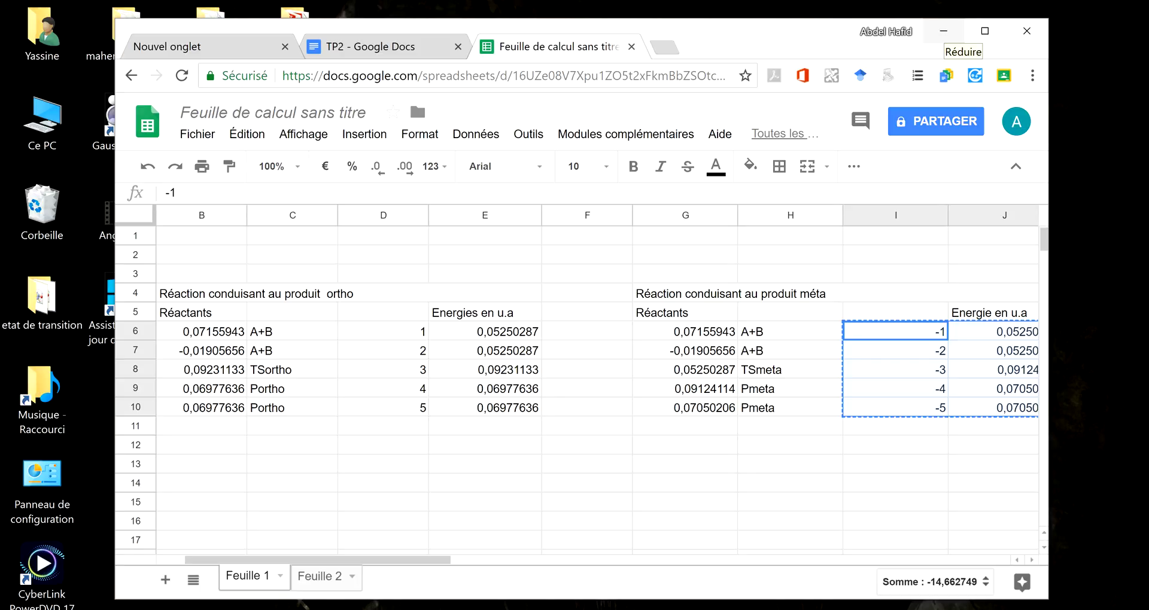
Minimize the spreadsheet's browser window, launch GaussView 5.0 from the desktop and dismiss its startup windows
click(944, 31)
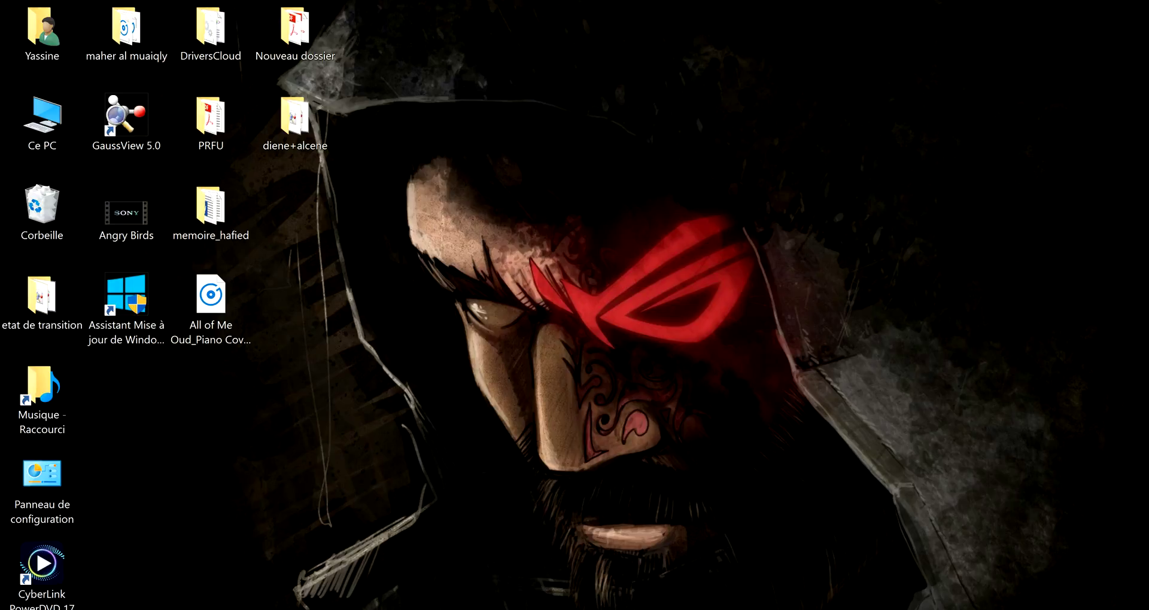
click(127, 120)
double_click(126, 120)
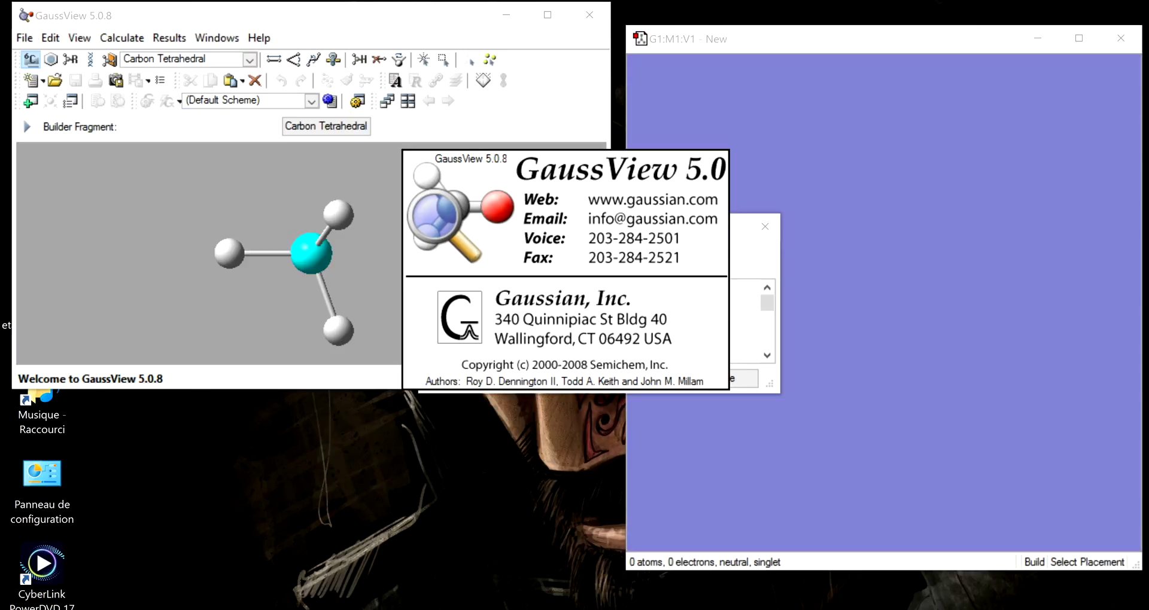
key(Escape)
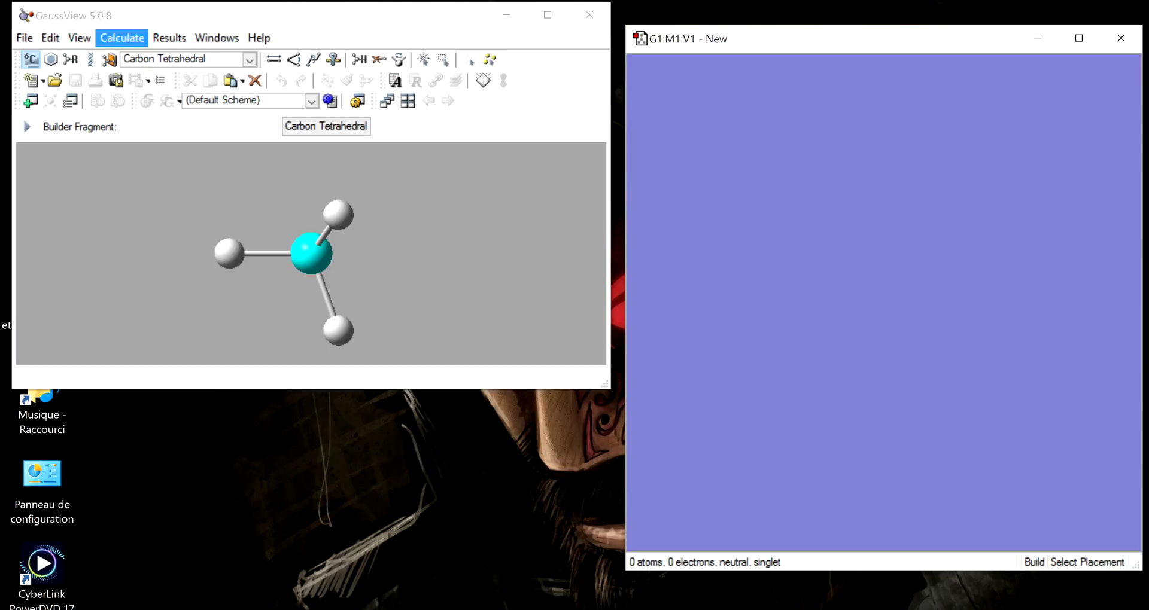
Open the MÉTHOXYBUTADIÈNE file from the diene+alcene folder, using the Gaussian Output Files (*.out *.log) file type
click(122, 38)
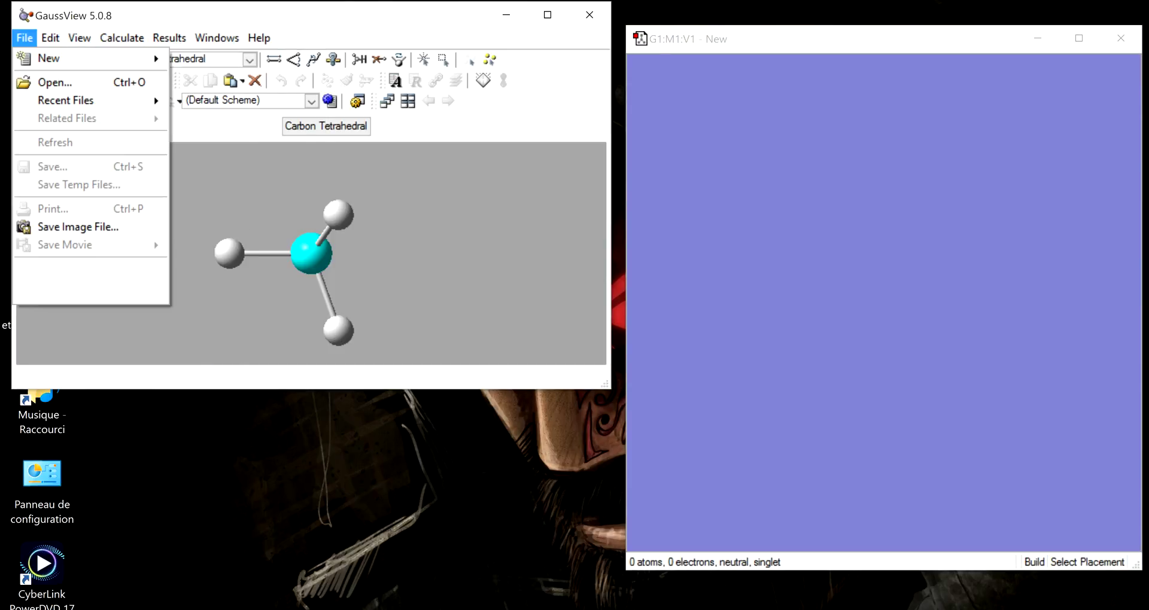
click(25, 38)
click(24, 37)
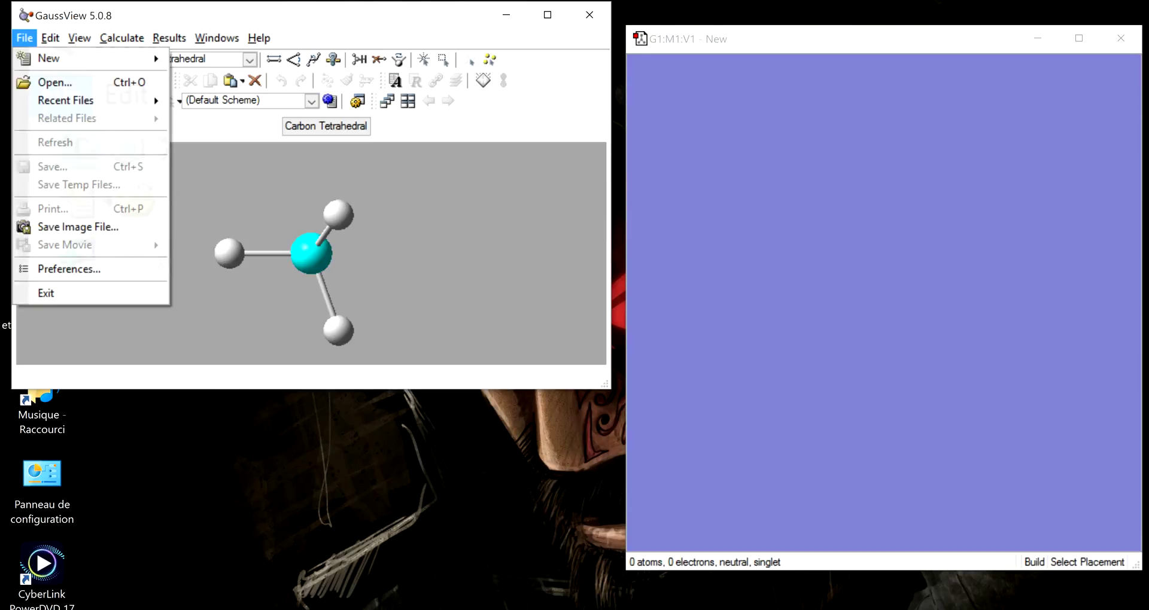
mouse_move(49, 58)
mouse_move(123, 39)
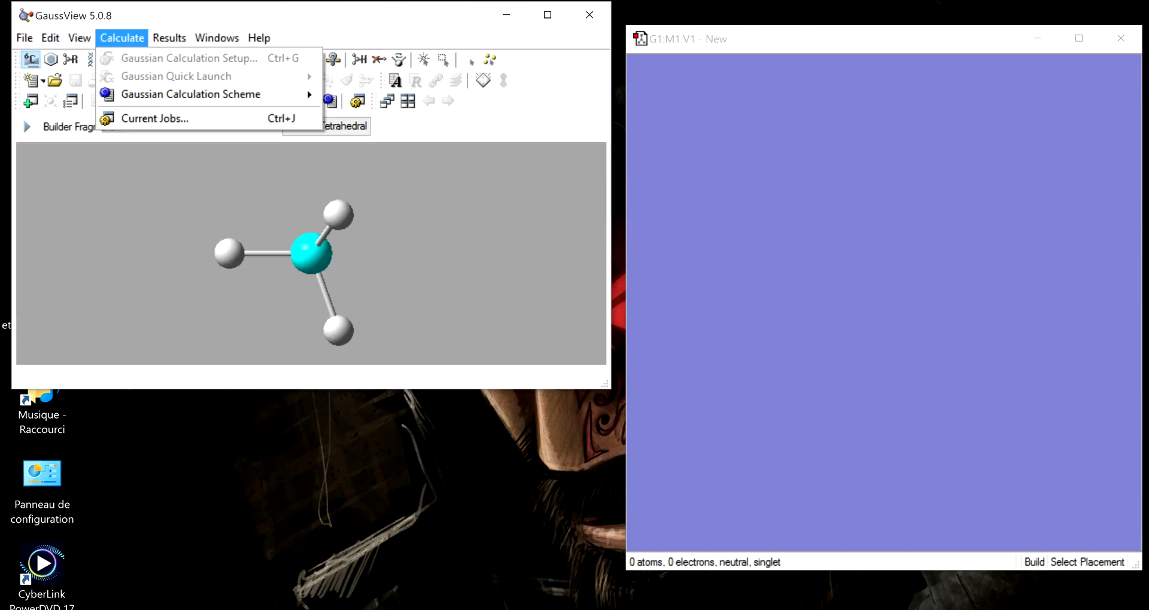
mouse_move(24, 38)
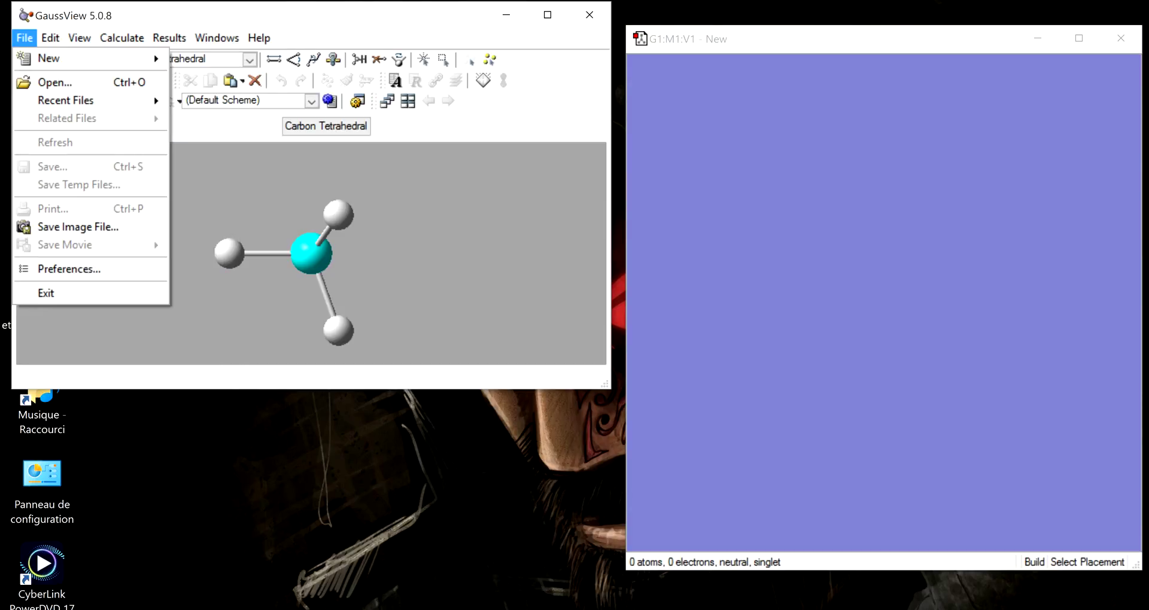
click(55, 82)
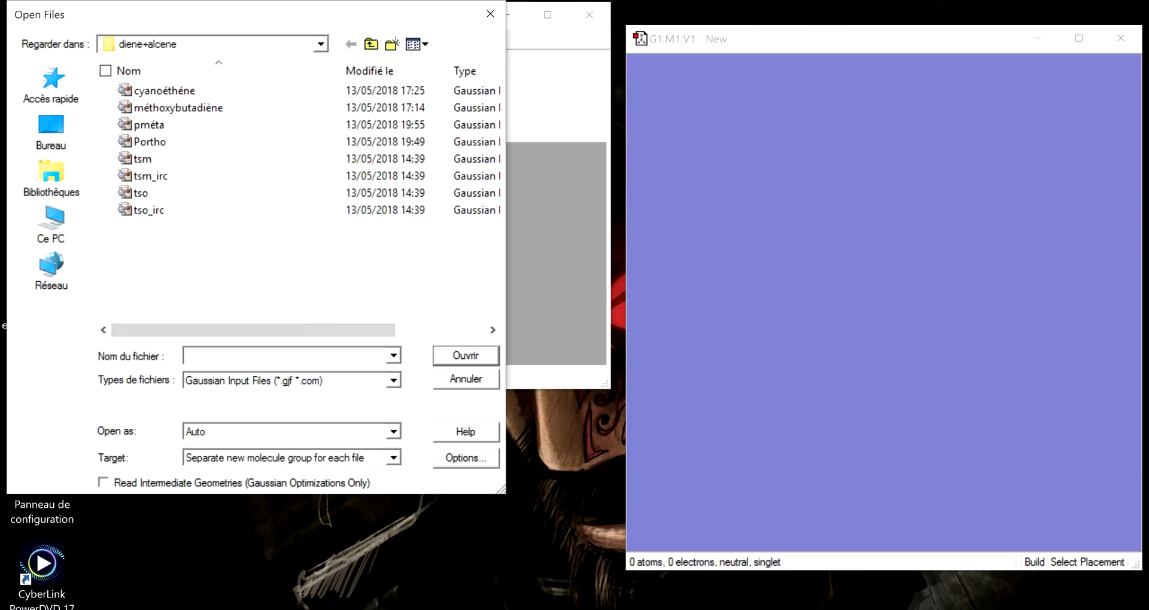
click(393, 380)
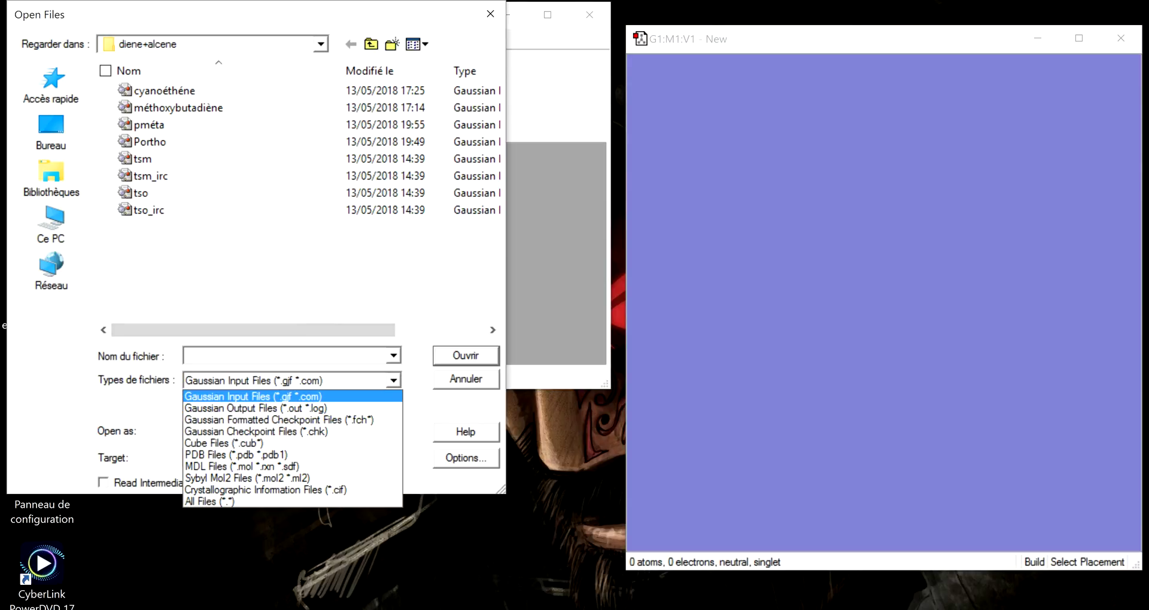
click(292, 409)
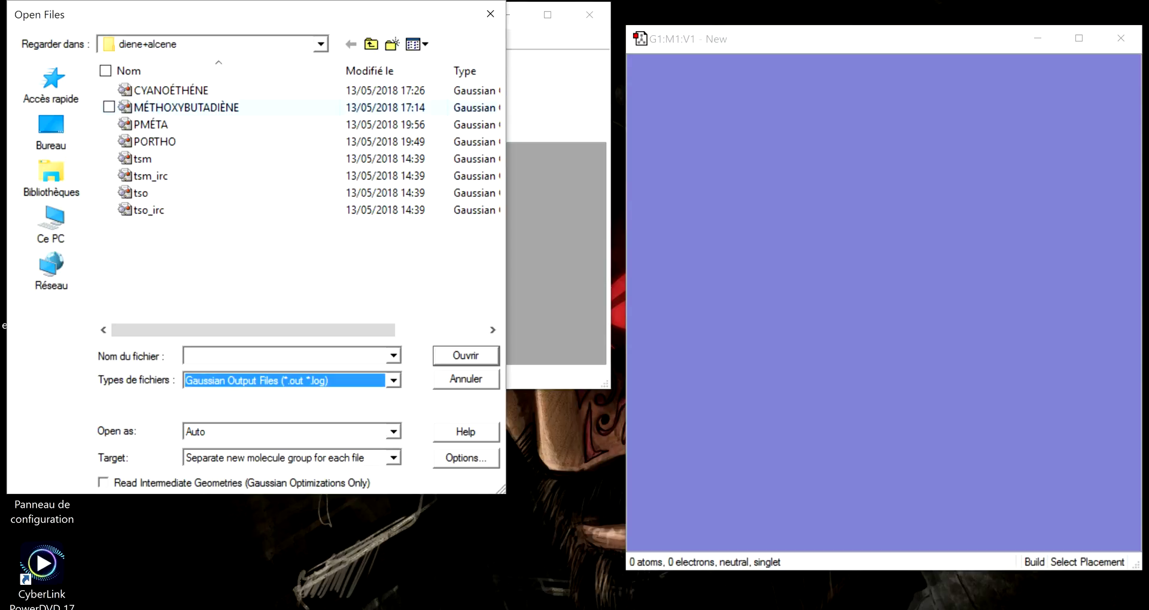
click(186, 108)
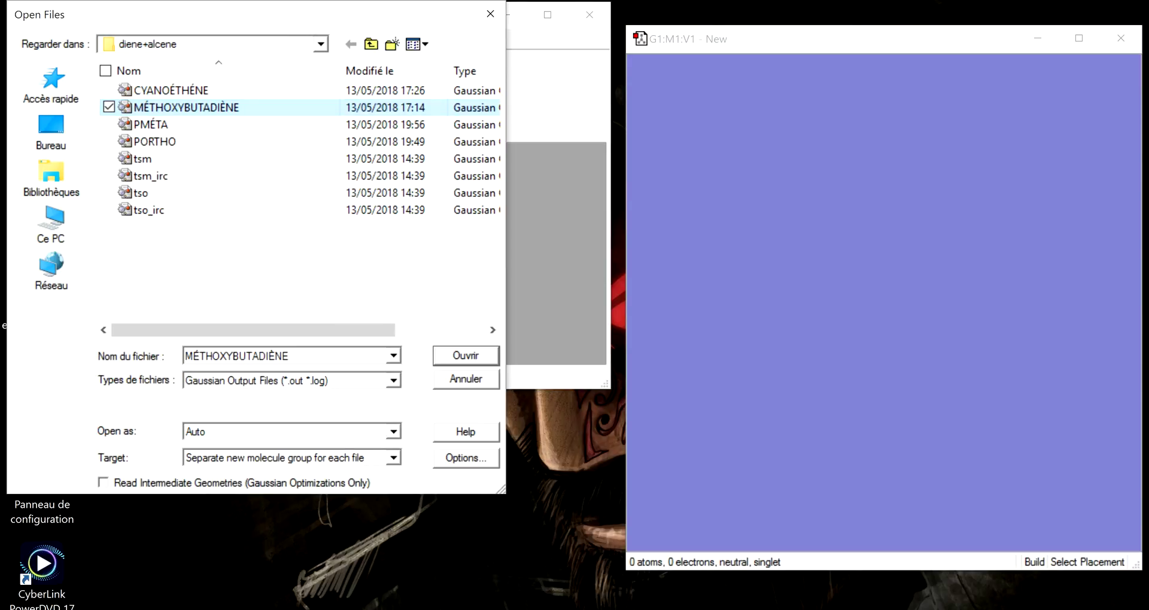
click(466, 355)
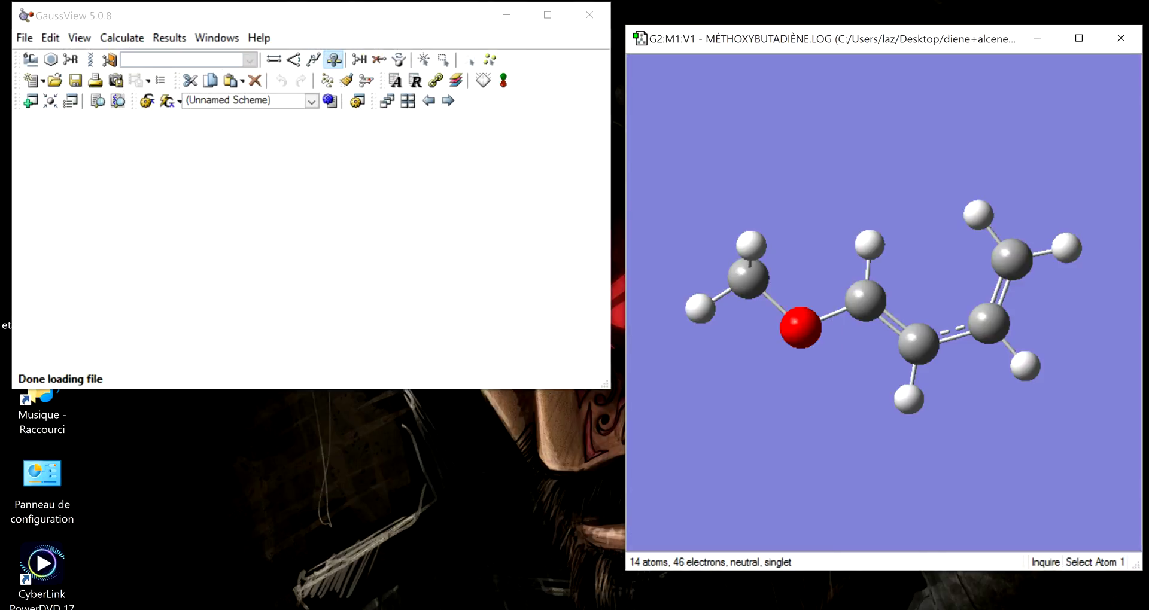
Display the Gaussian calculation summary for méthoxybutadiène and examine its E(RAM1) energy
click(169, 38)
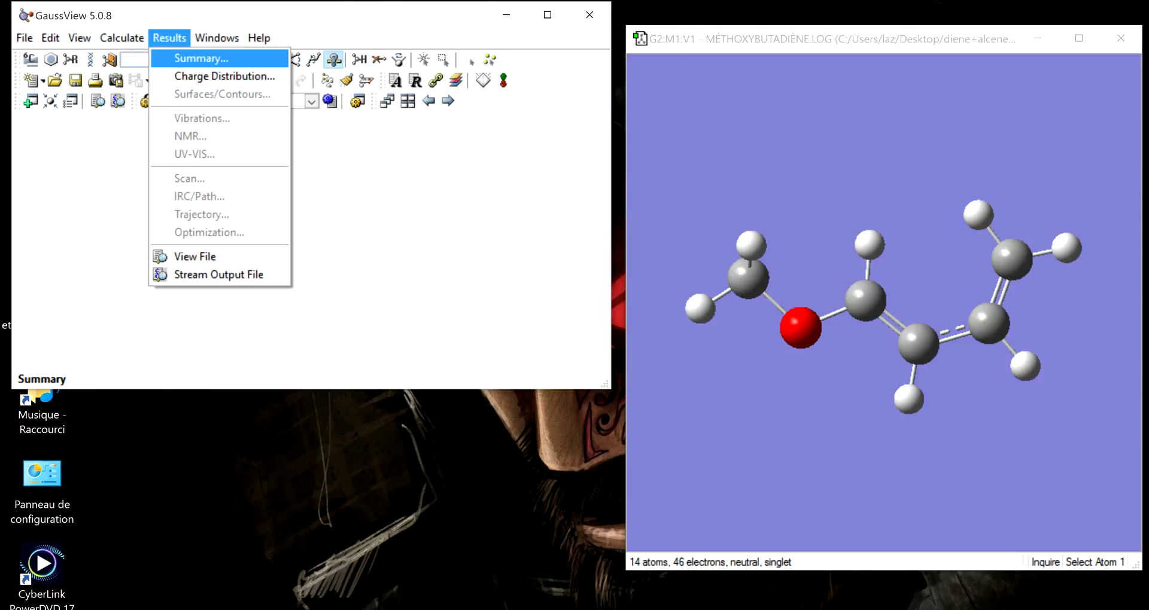
click(198, 58)
click(499, 312)
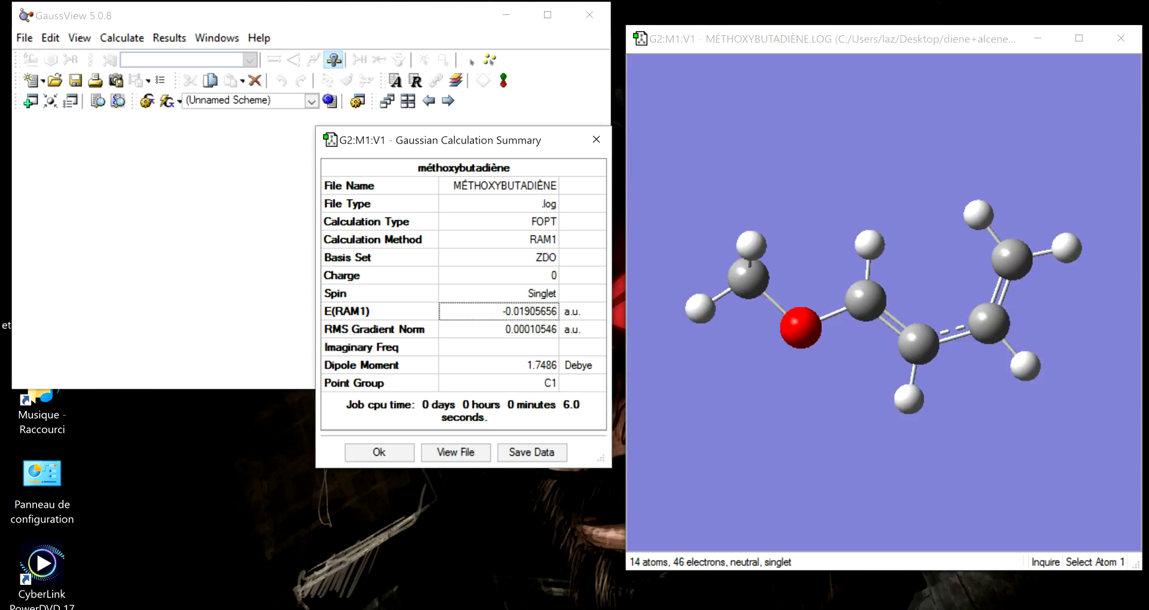
click(581, 294)
click(499, 312)
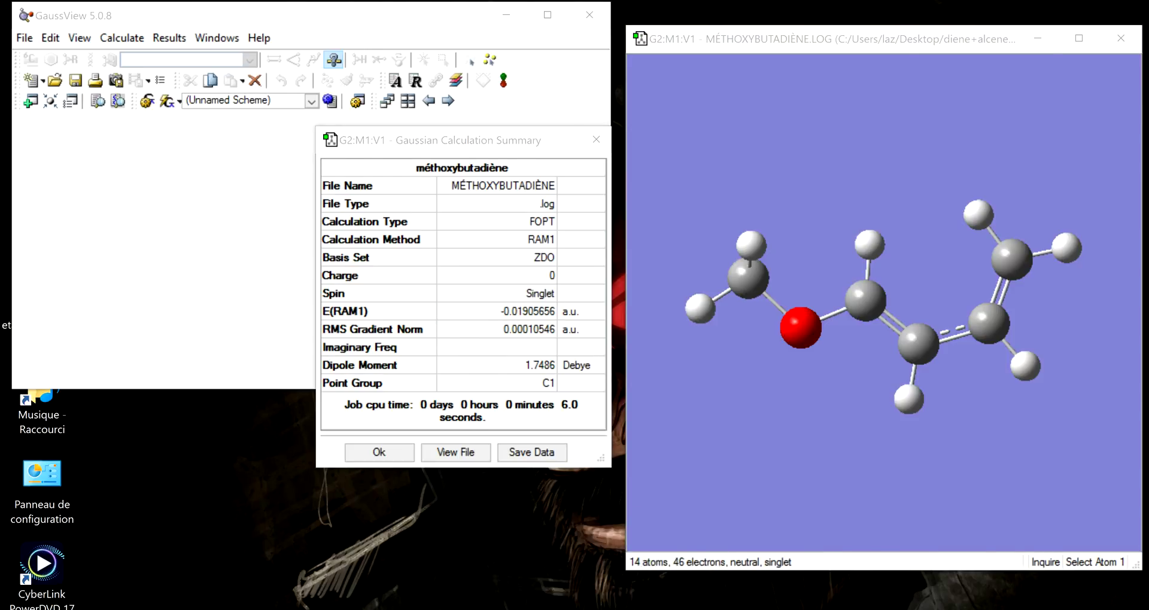
Switch to the Google Sheets spreadsheet and examine the ortho and méta reaction energies, including the reactant energies in B7 and B6
key(alt+Tab)
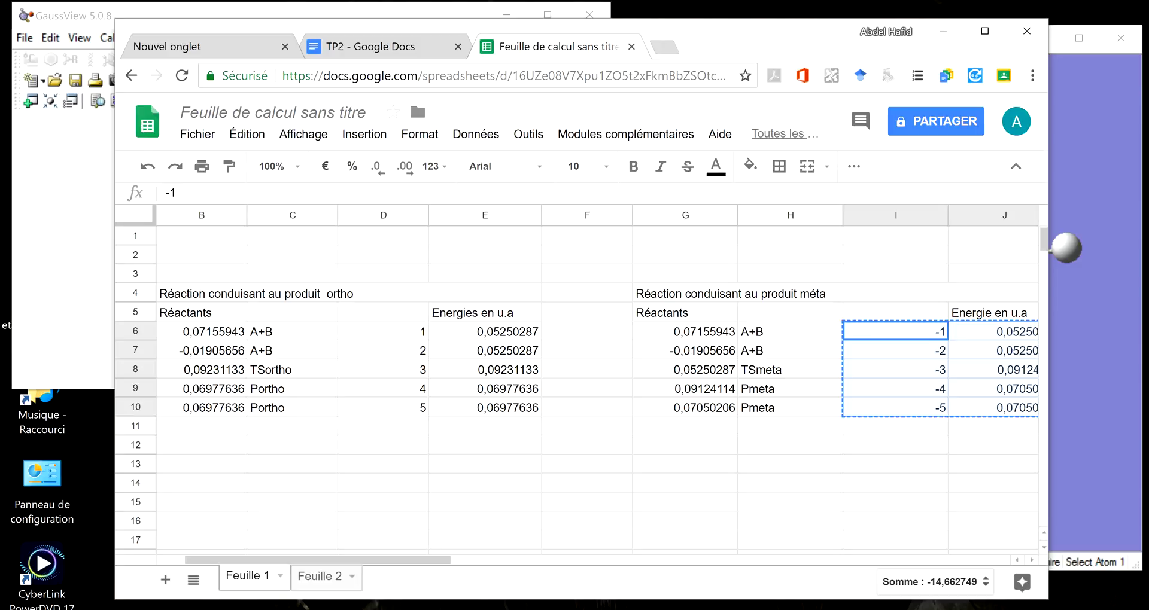
scroll(581, 383, right, 5)
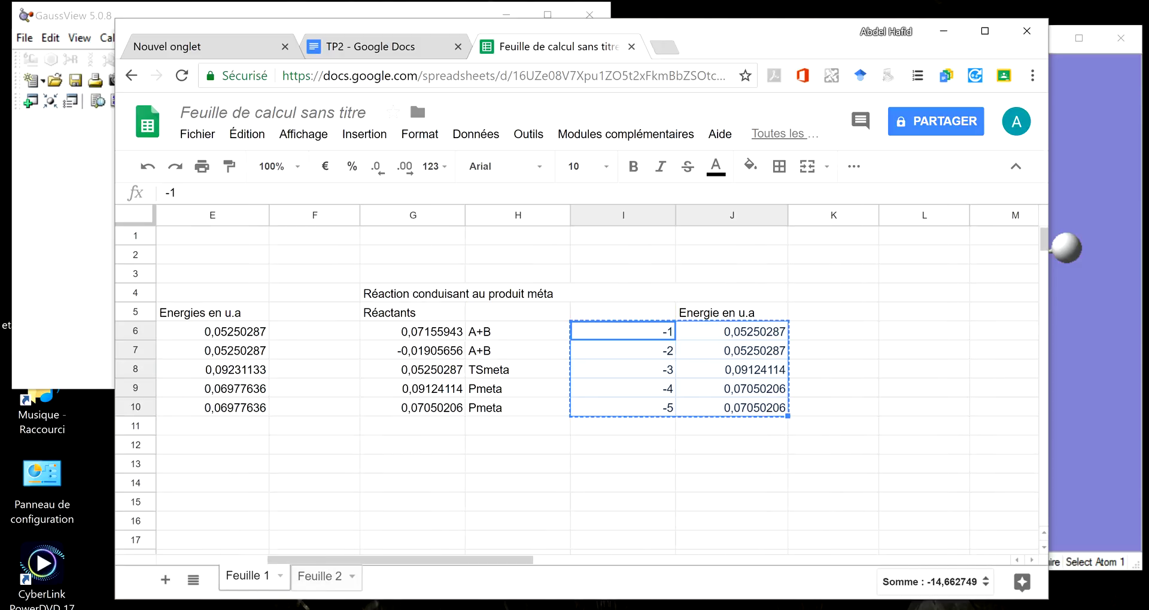
scroll(580, 383, right, 3)
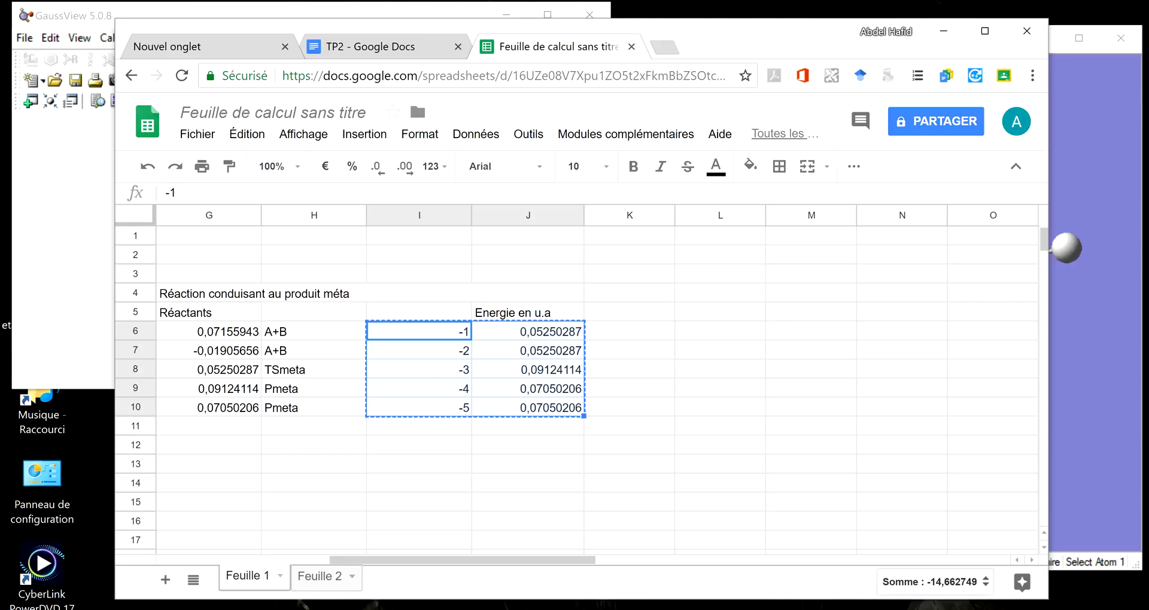
scroll(580, 383, left, 3)
click(303, 464)
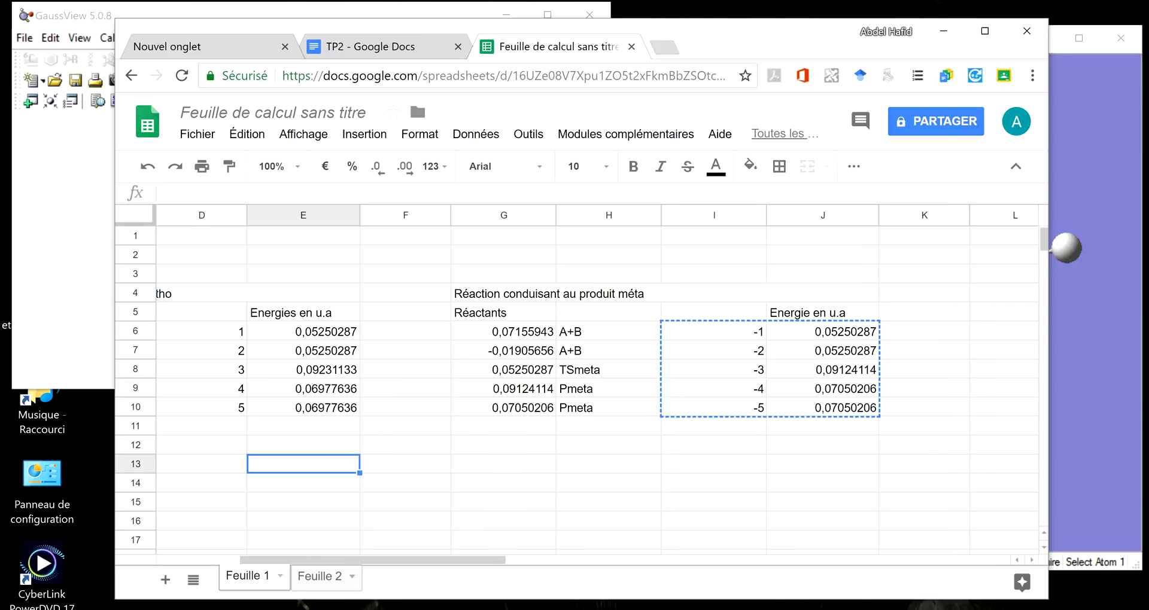
scroll(581, 383, left, 3)
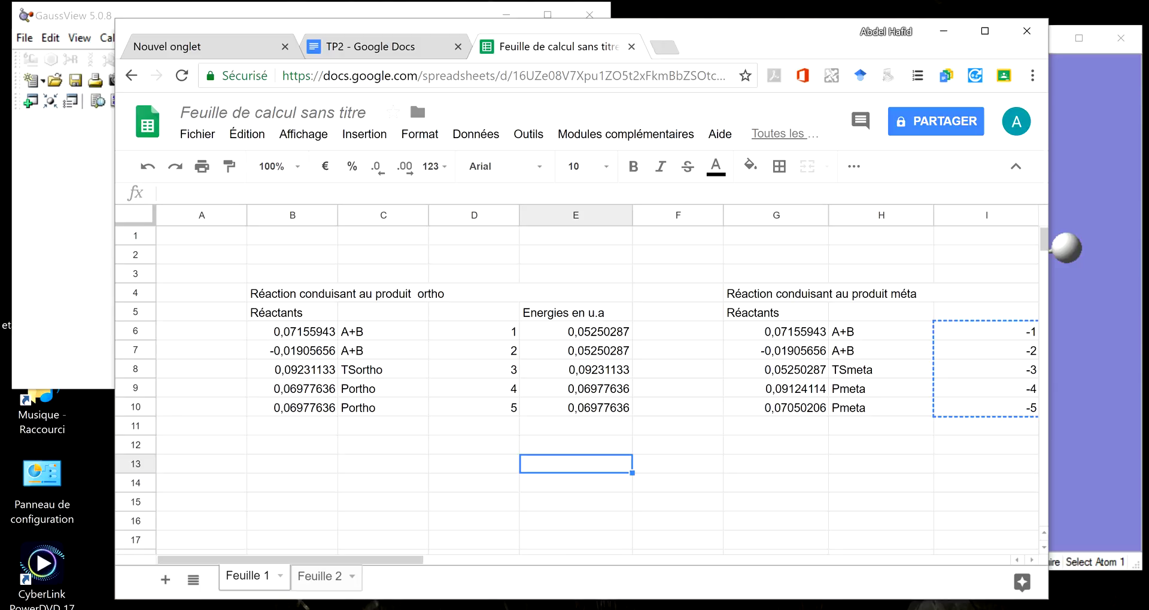
click(292, 350)
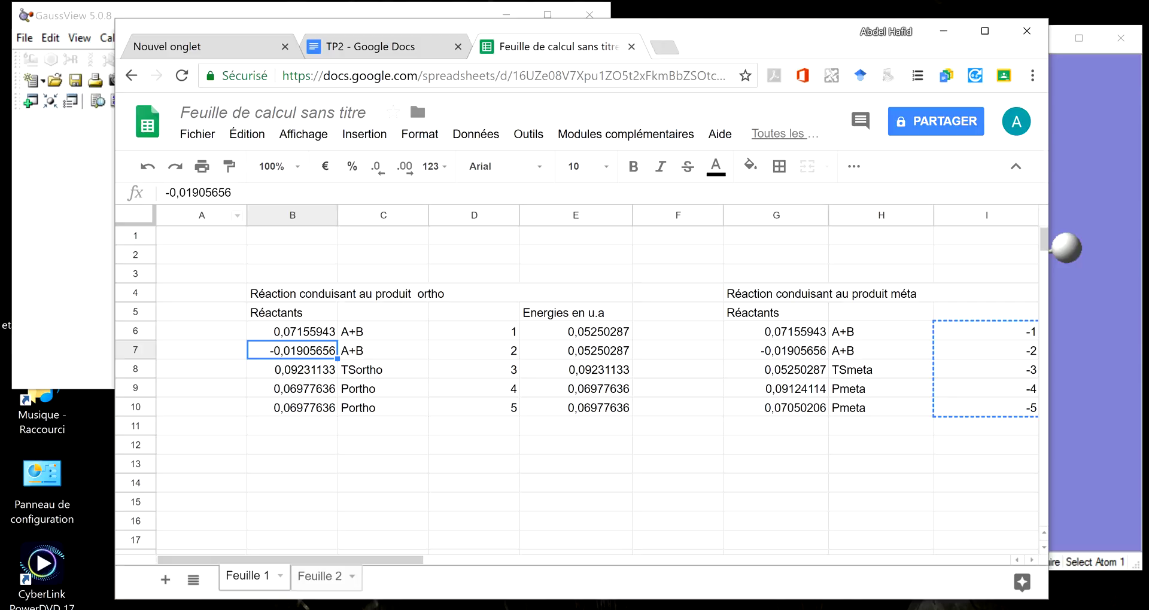
click(292, 332)
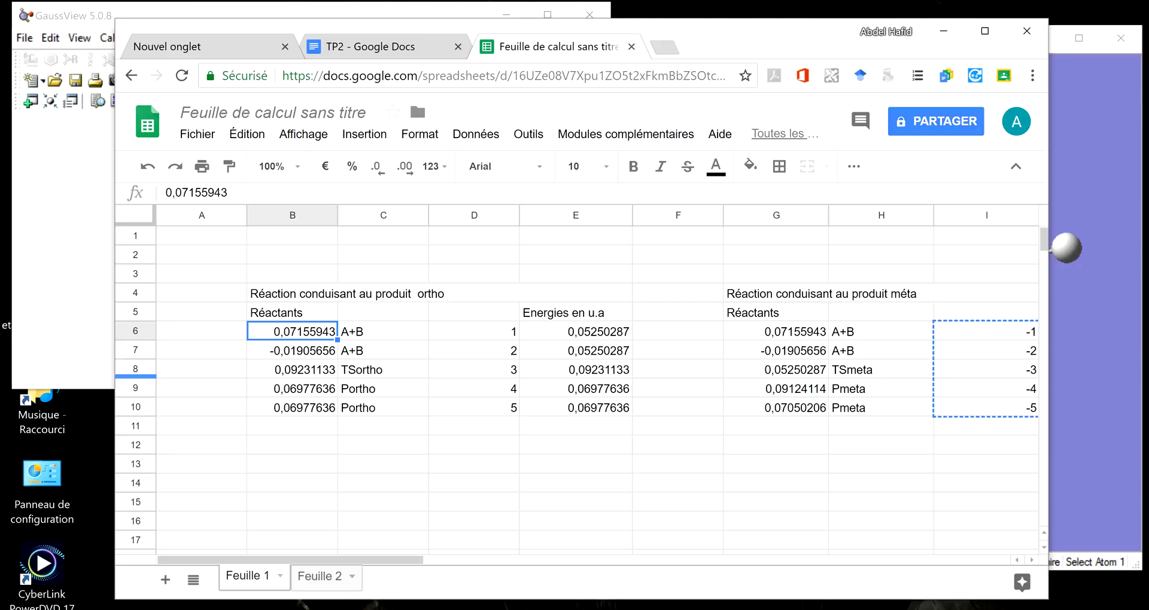
Switch back to GaussView, open the CYANOÉTHÉNE output file and display its Gaussian calculation summary
click(90, 359)
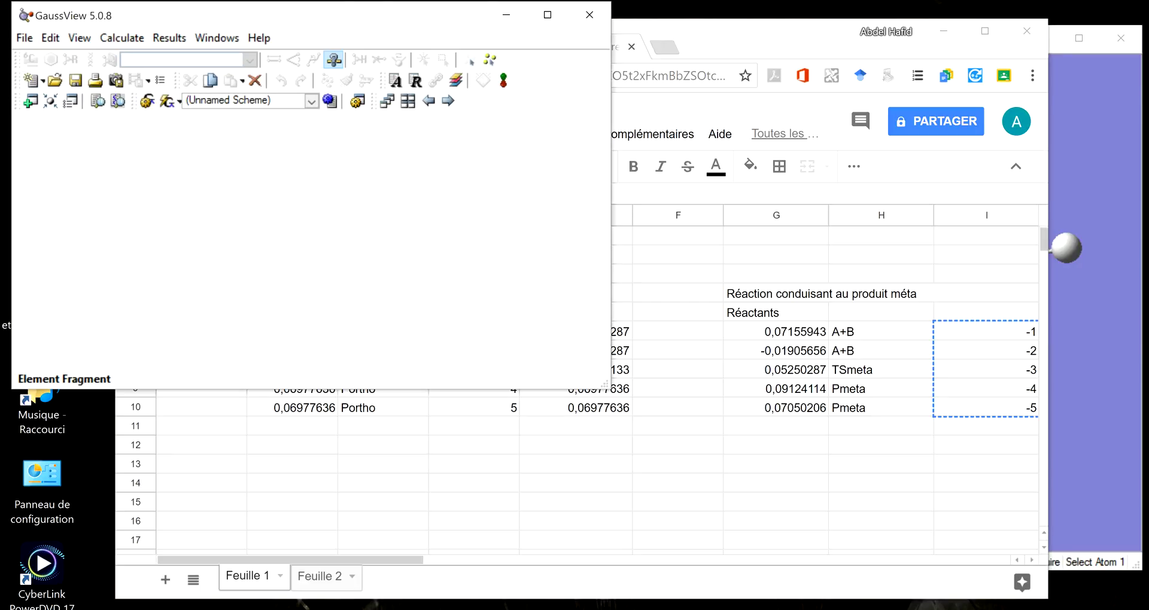
key(Down)
key(Down)
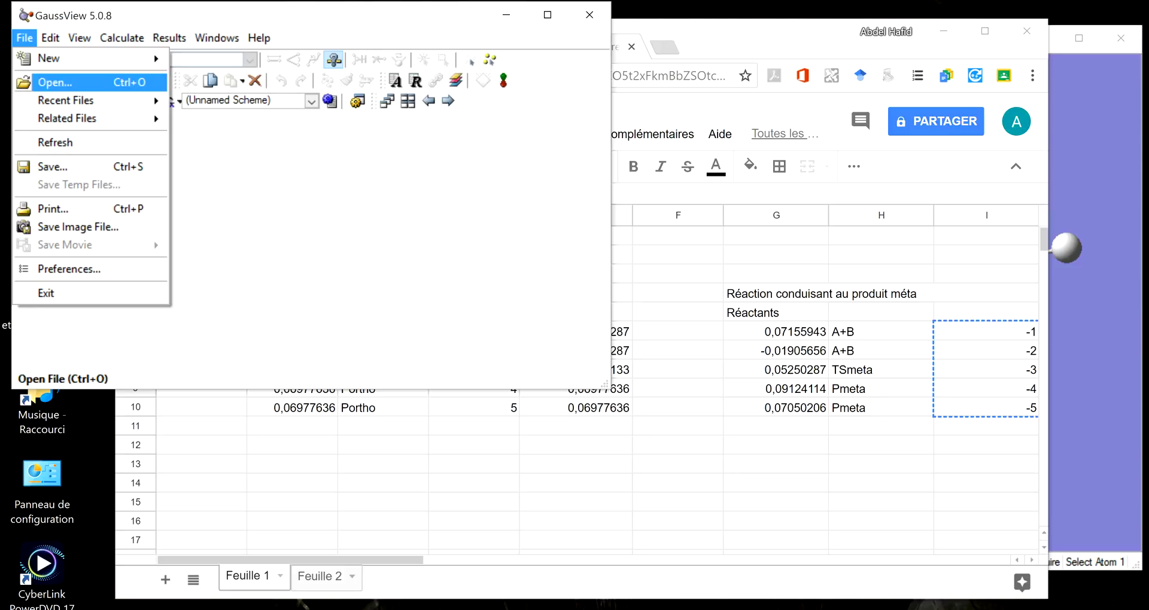
key(Return)
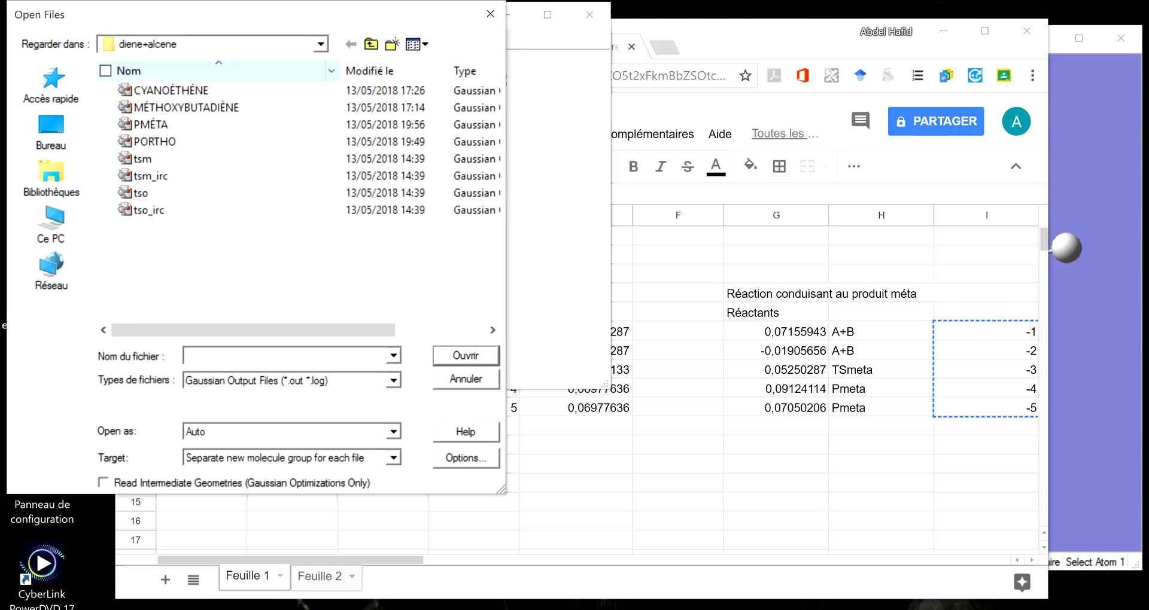
click(171, 91)
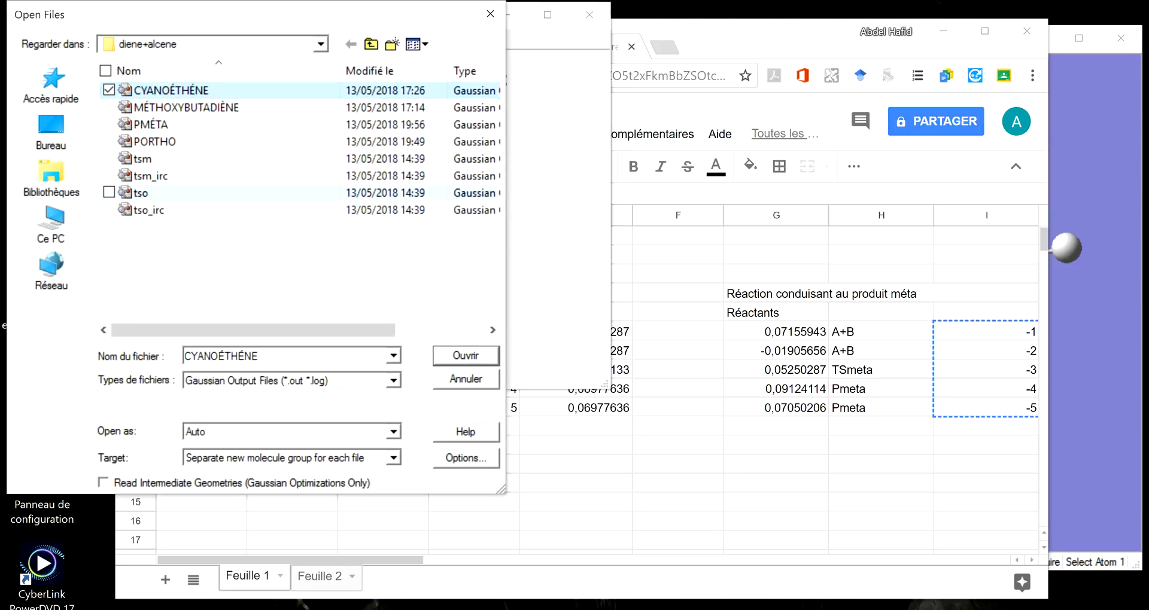
key(Return)
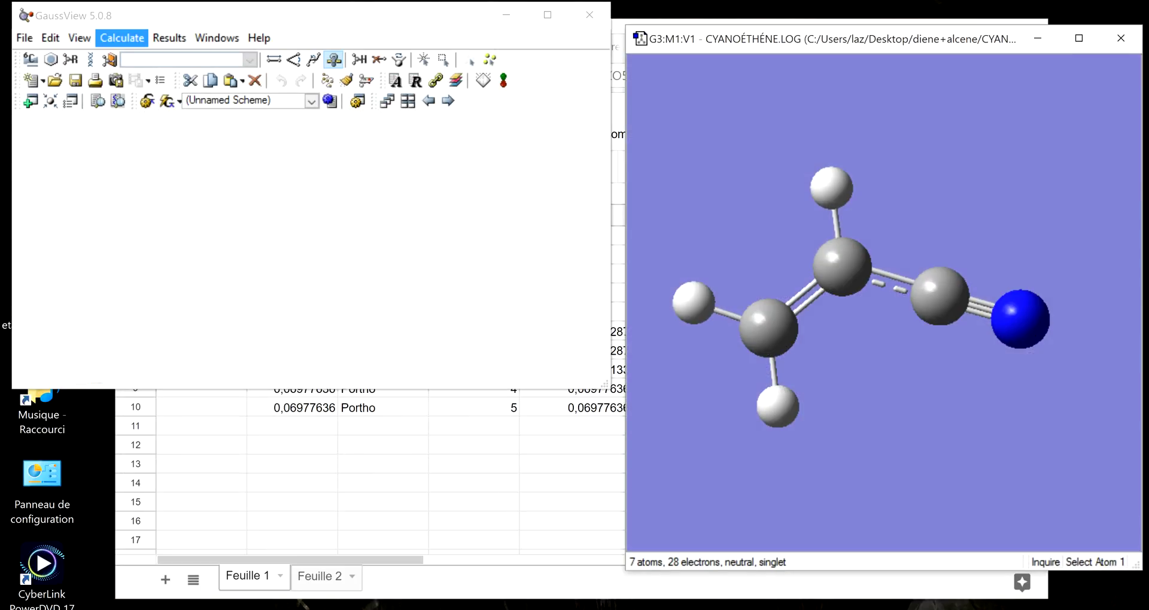
click(169, 38)
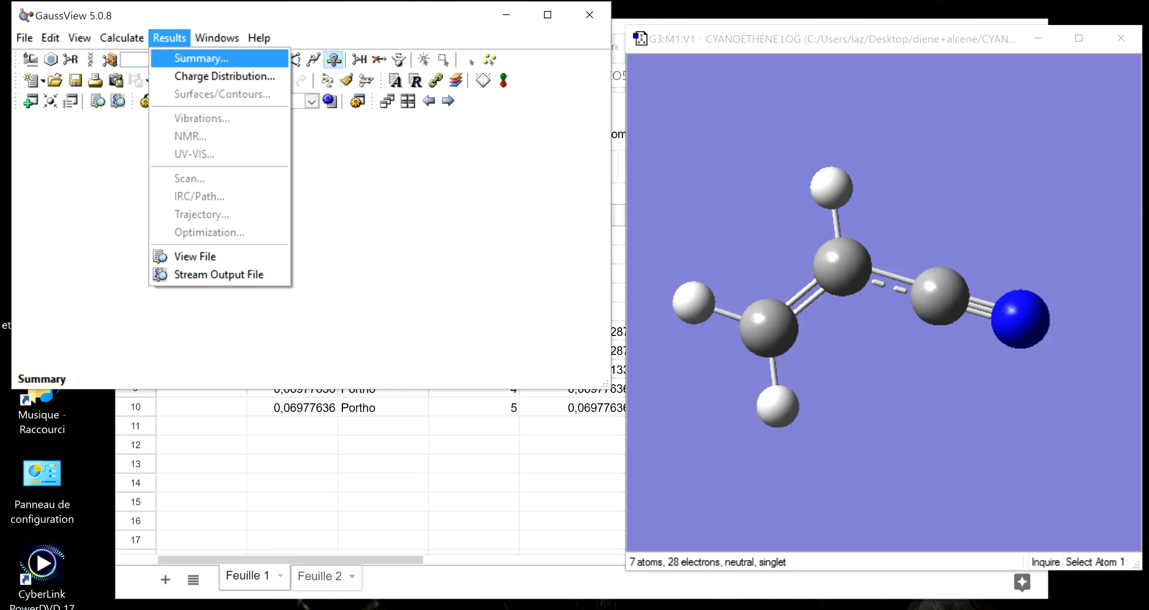
key(Return)
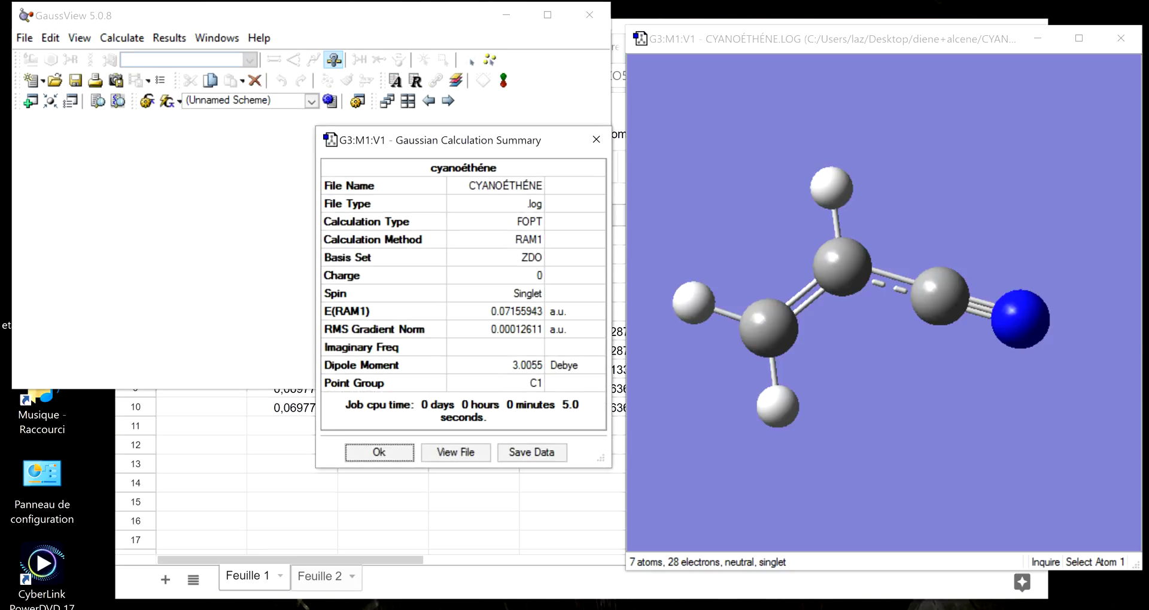
Return to the Google Sheets spreadsheet and look across the columns of Feuille 1
click(135, 426)
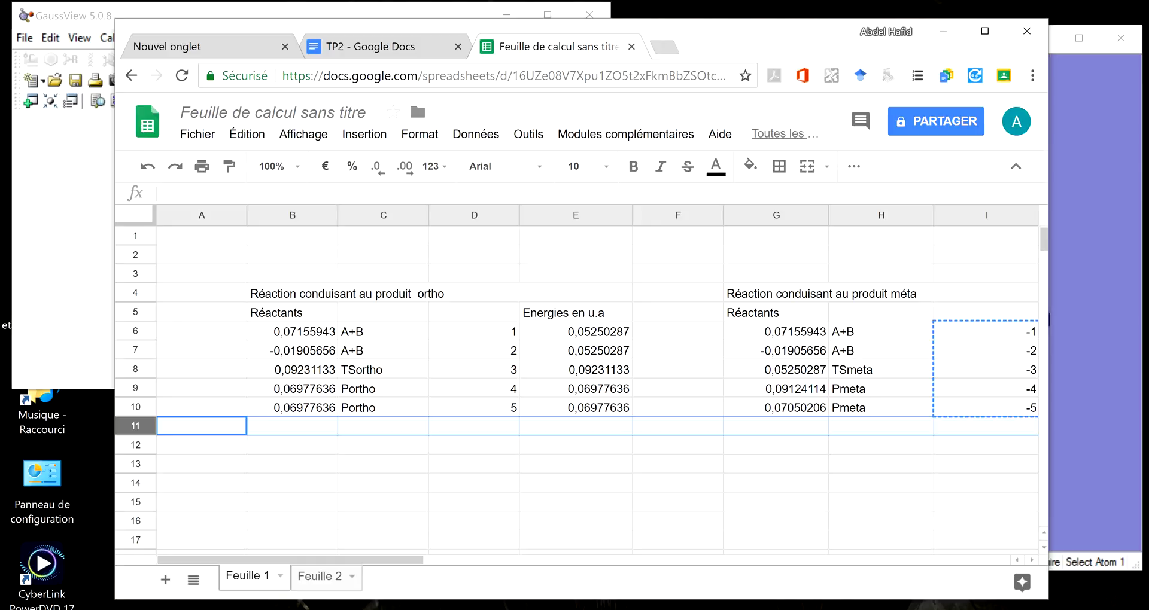
scroll(597, 389, right, 20)
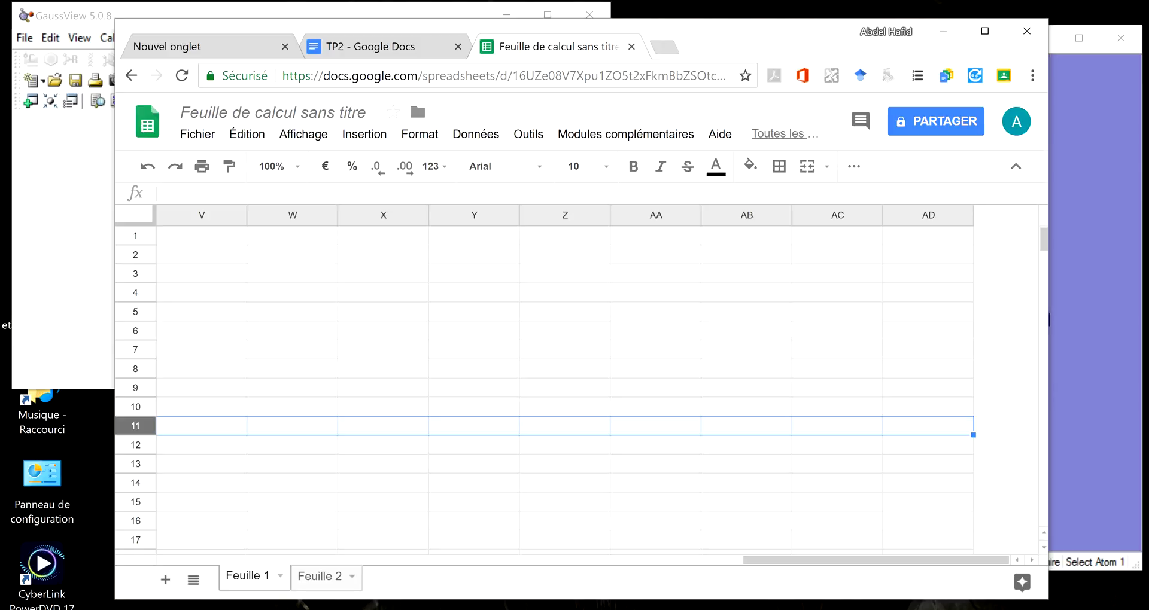
scroll(597, 389, left, 5)
scroll(597, 383, left, 20)
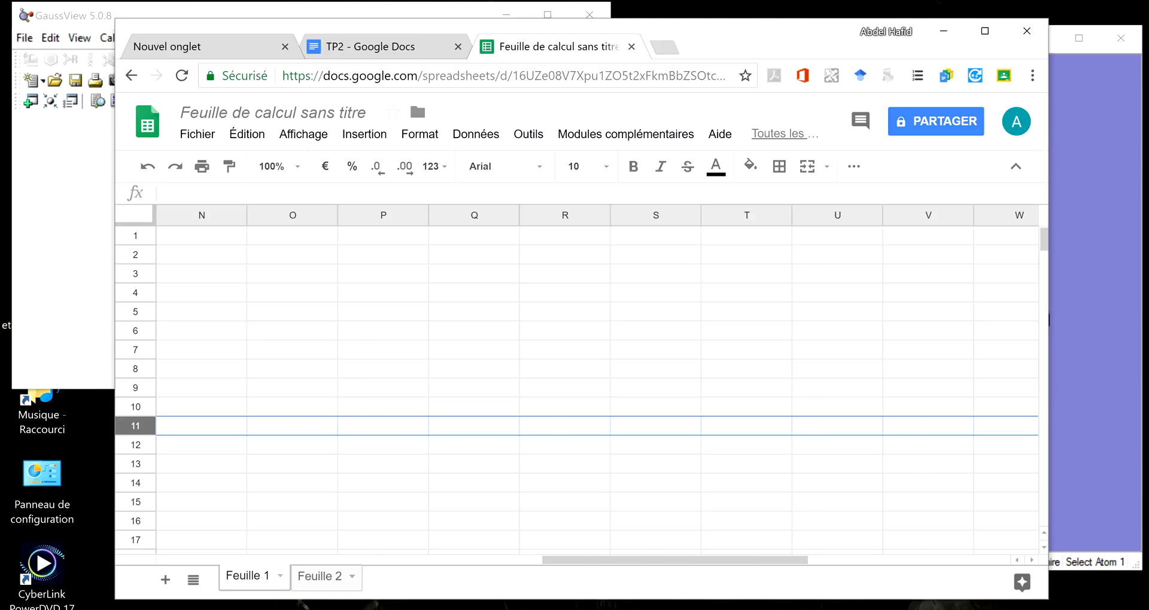
Switch to the Classeur1 workbook in Excel to view the ortho and méta reaction energy charts
key(super+Tab)
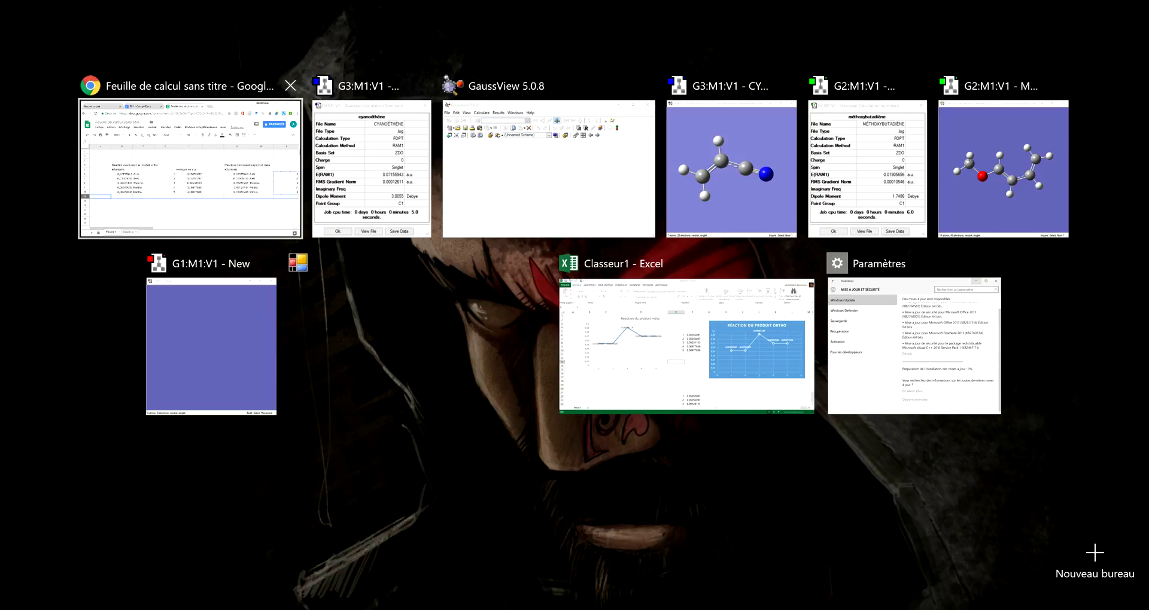
click(190, 169)
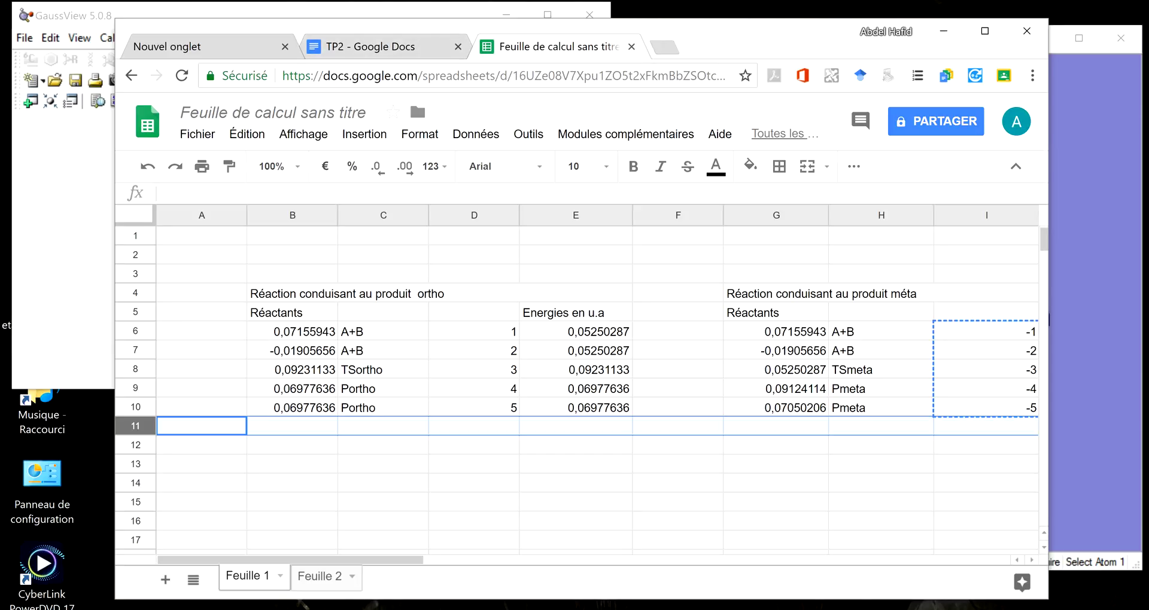
click(731, 609)
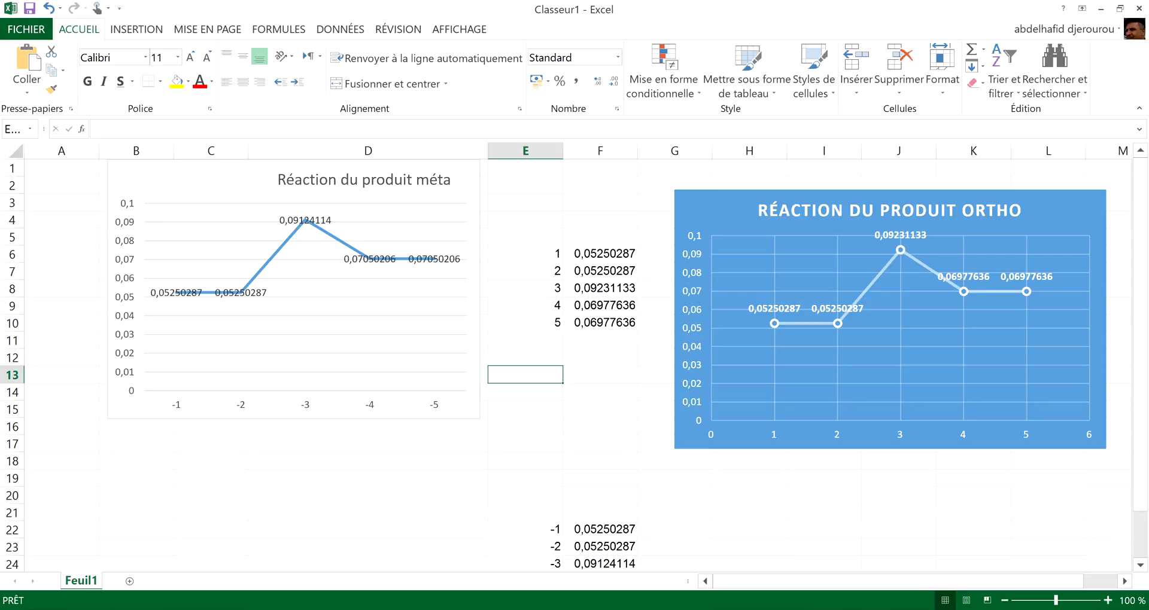
Examine the ortho energies in E6:F10 and the méta chart's data labels, then switch to the Google Sheets energy tables
drag(526, 255, 602, 323)
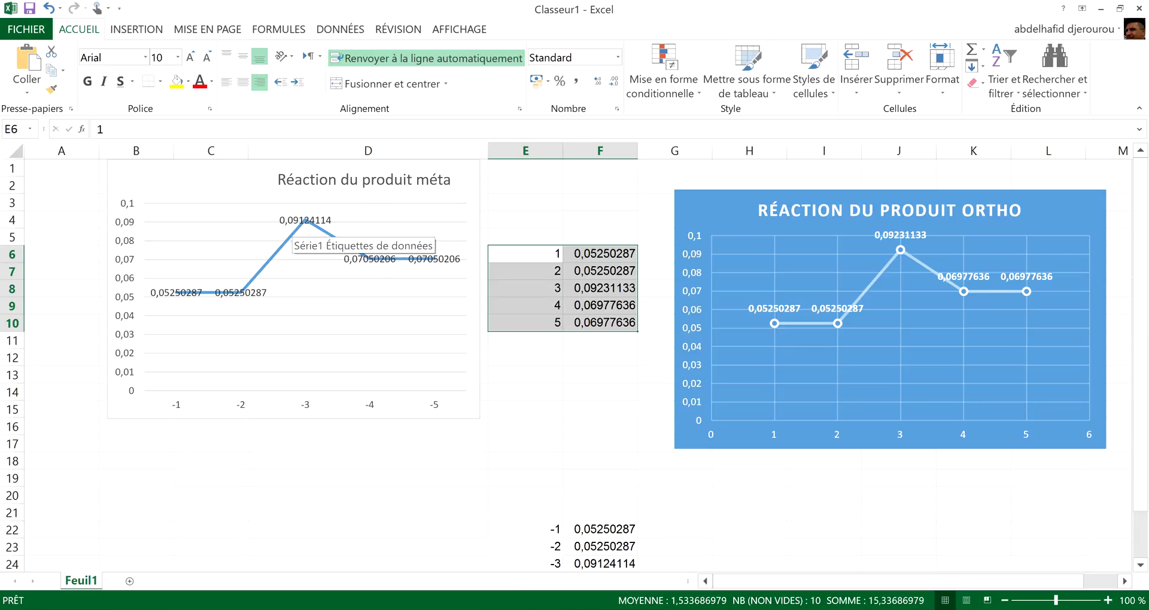
click(304, 221)
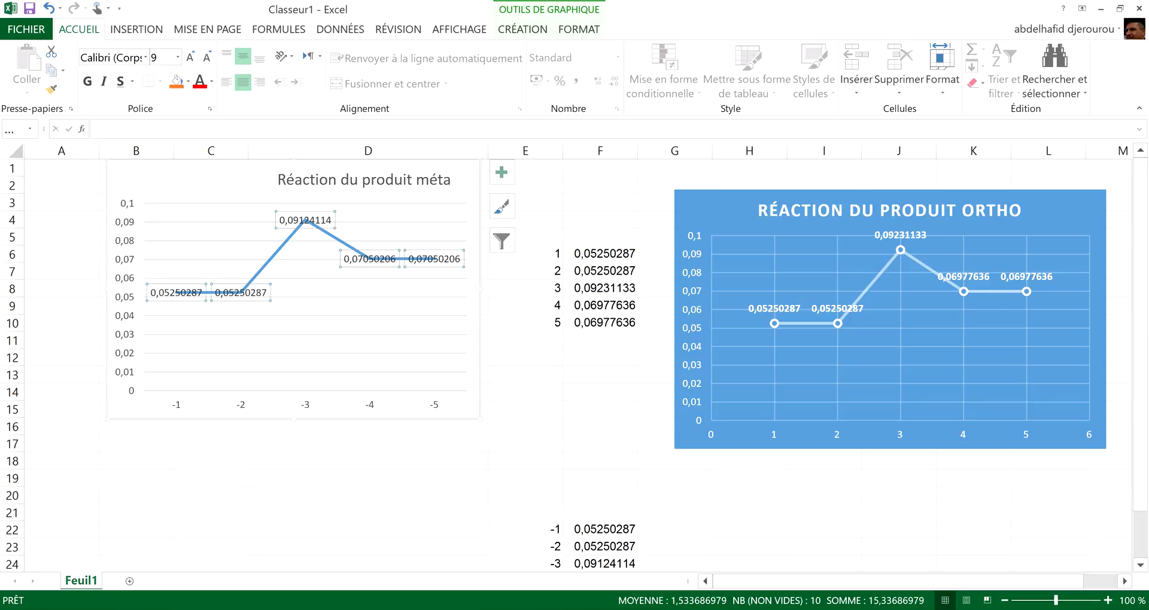
key(alt+Tab)
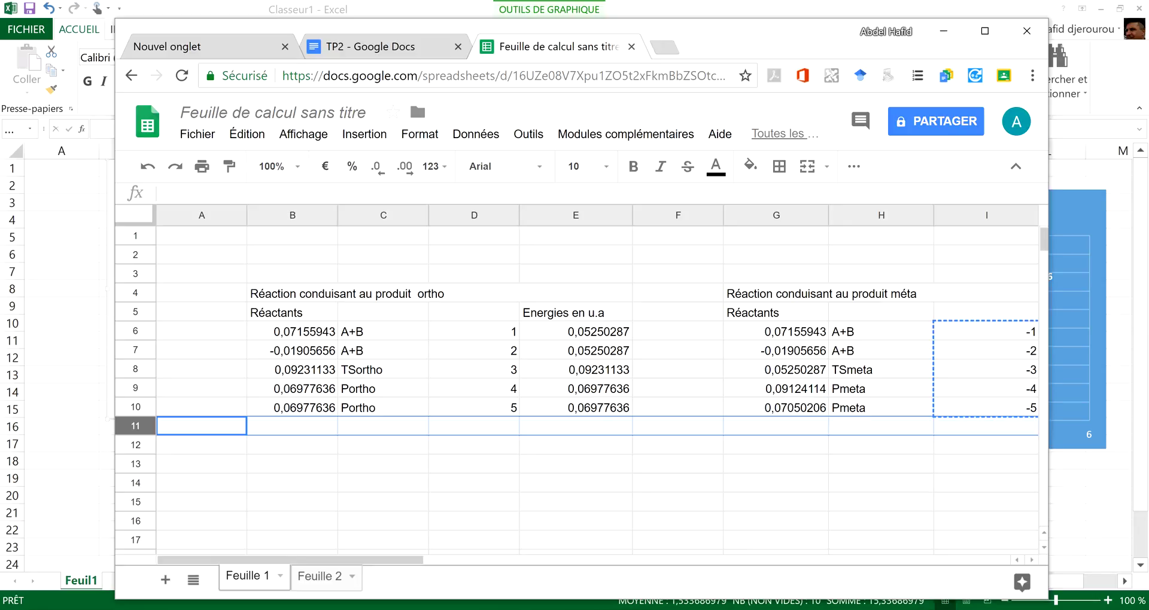
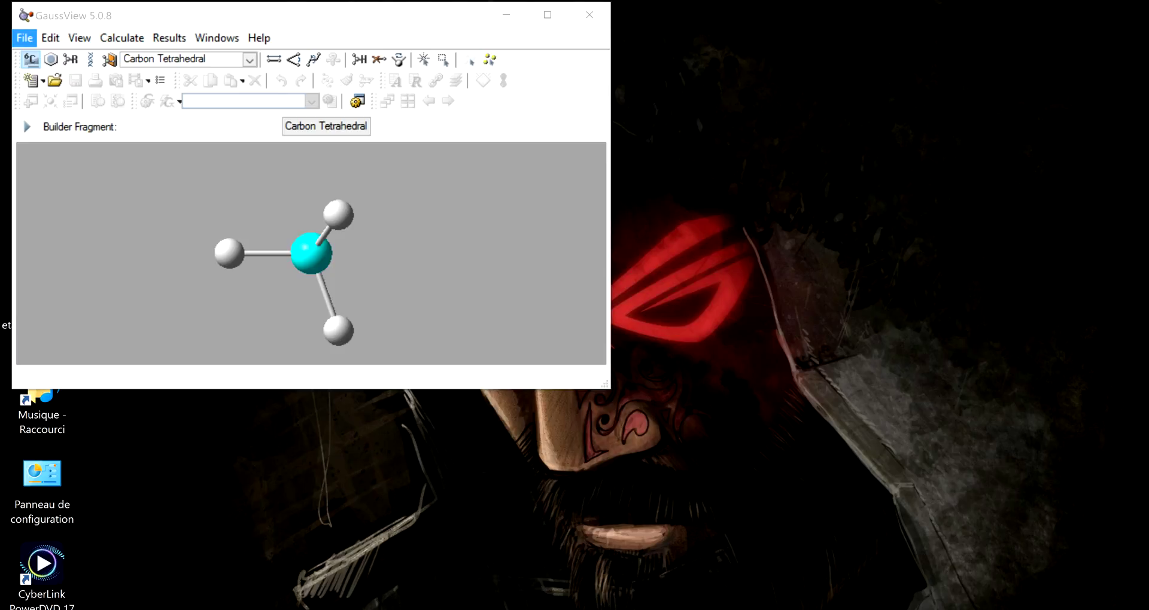
In GaussView, open the tsm output file from the diene+alcene folder and display its Gaussian calculation summary
click(24, 38)
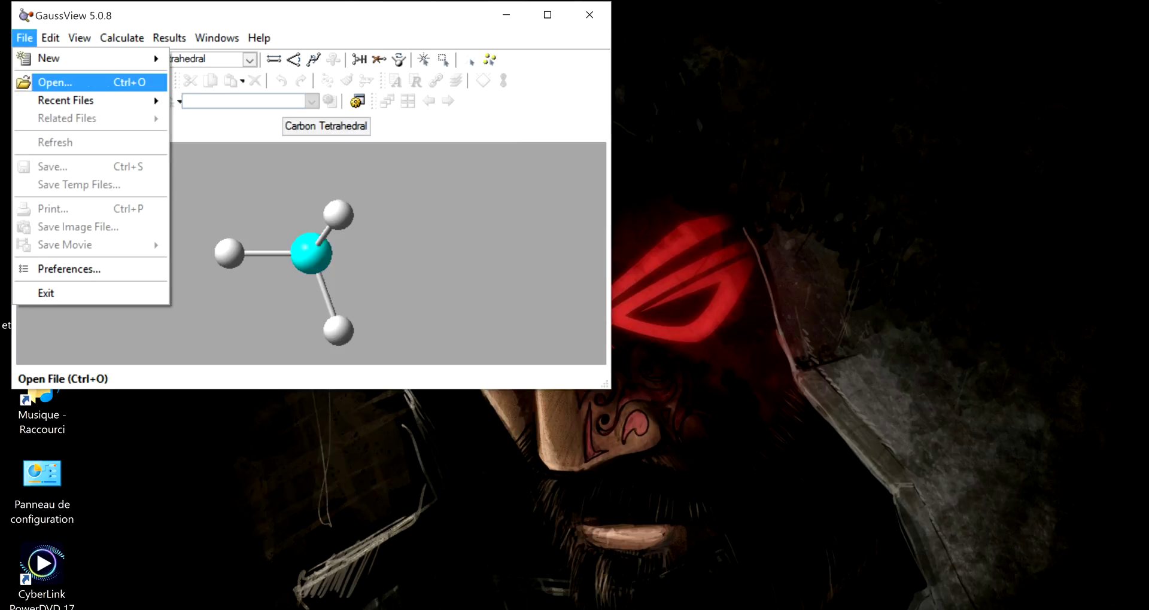
click(55, 82)
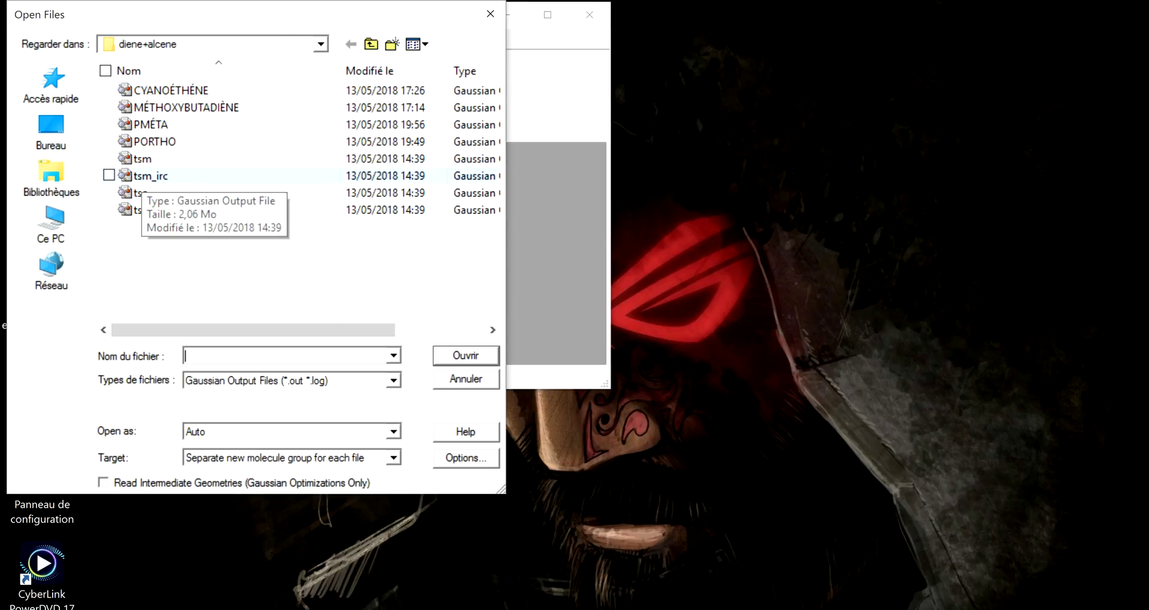
click(144, 159)
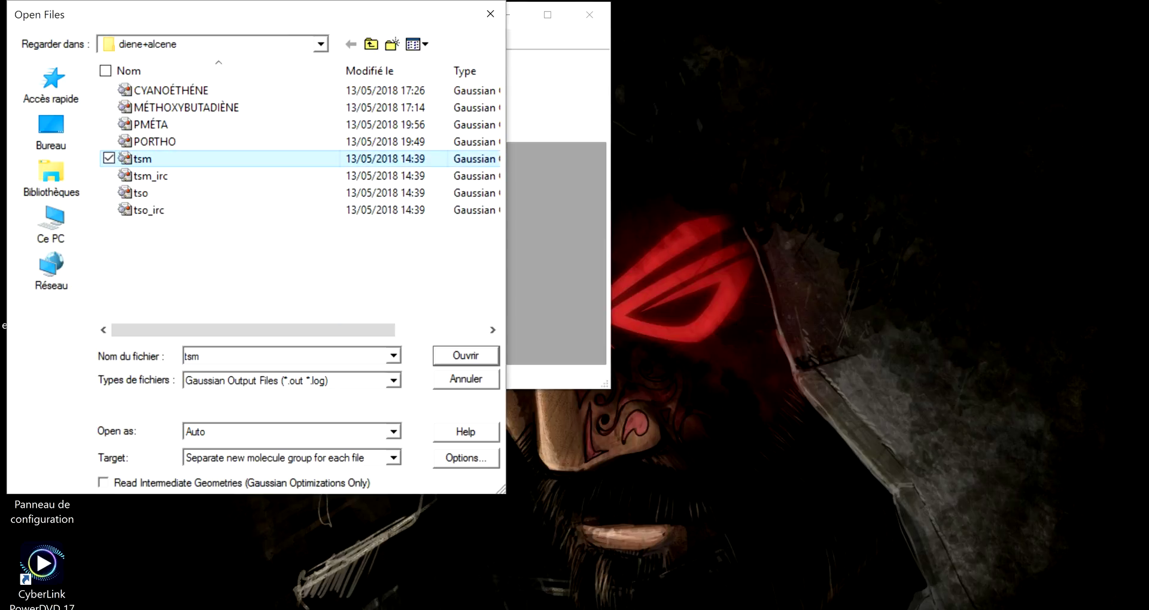
click(465, 356)
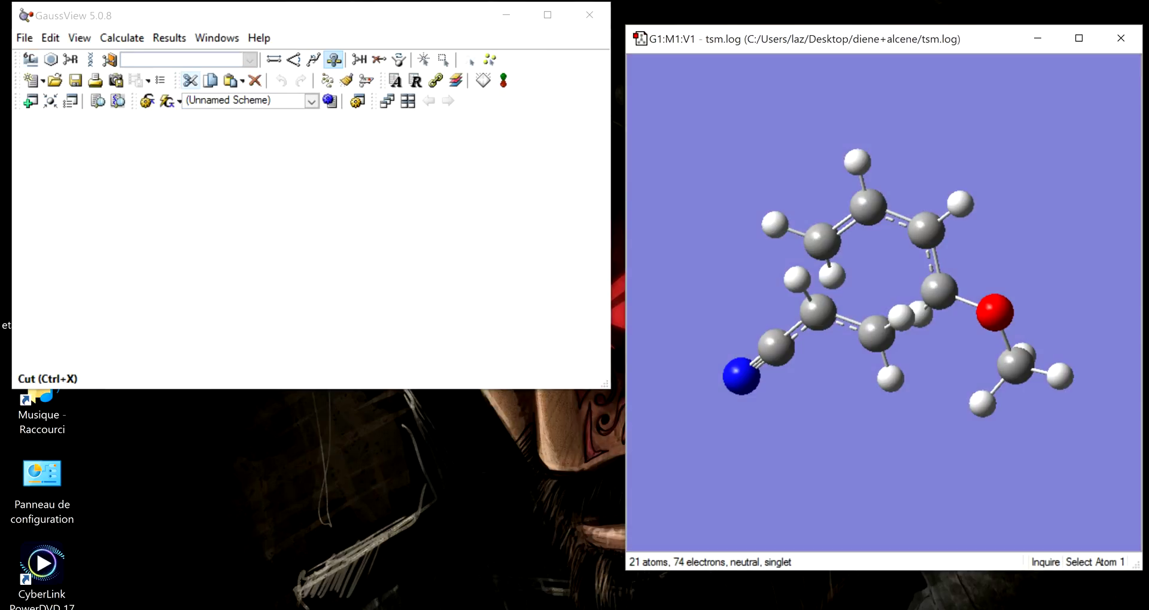
key(alt+r)
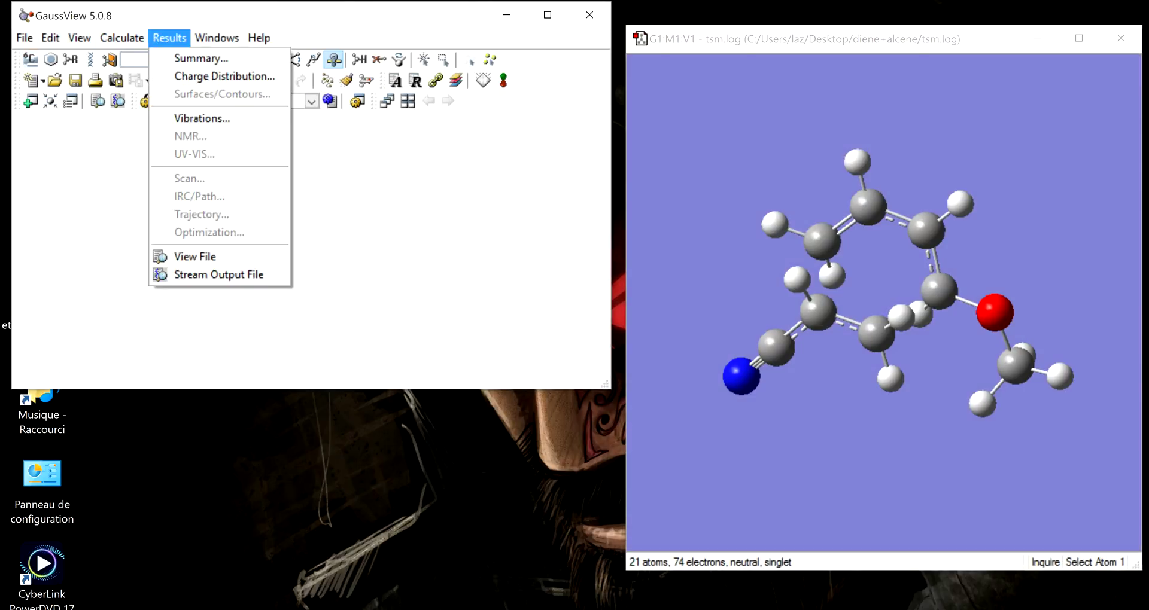
key(Down)
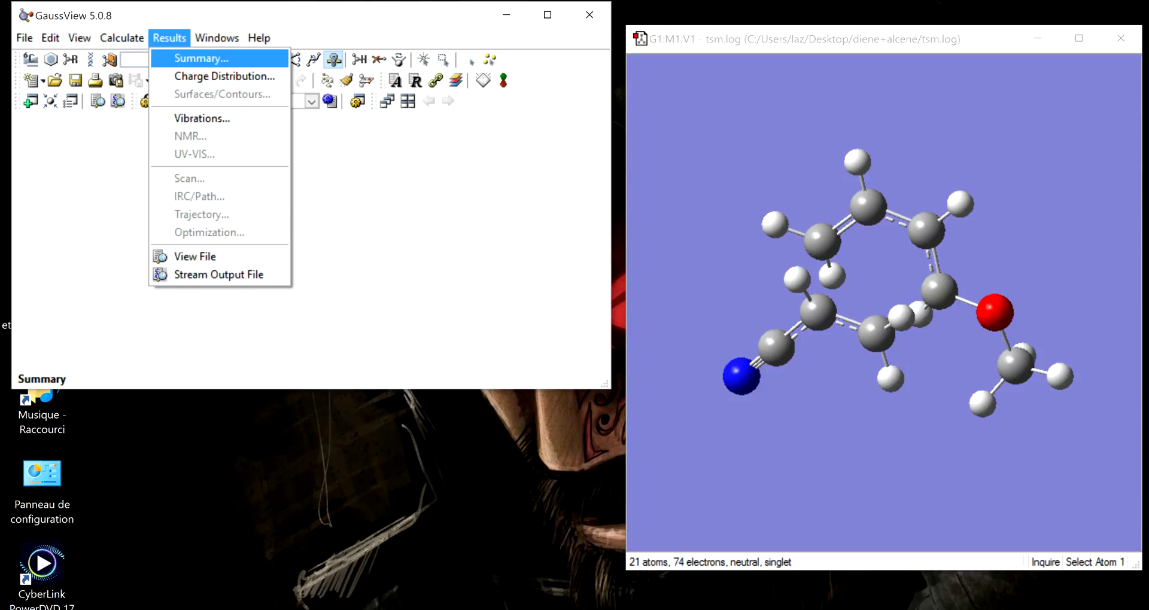
key(Return)
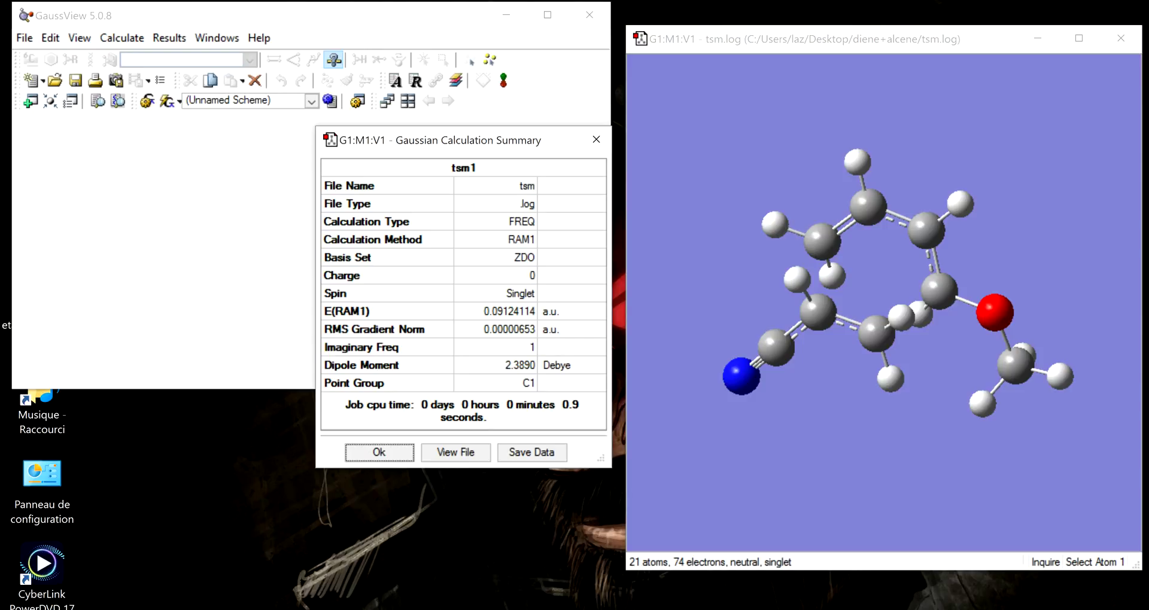
Inspect the tsm structure from another angle, then close its calculation summary and molecule window
click(883, 275)
mouse_move(884, 275)
mouse_down()
mouse_move(819, 269)
mouse_move(868, 317)
mouse_move(897, 269)
mouse_move(808, 258)
mouse_move(826, 293)
mouse_move(868, 306)
mouse_move(868, 353)
mouse_move(865, 275)
mouse_up()
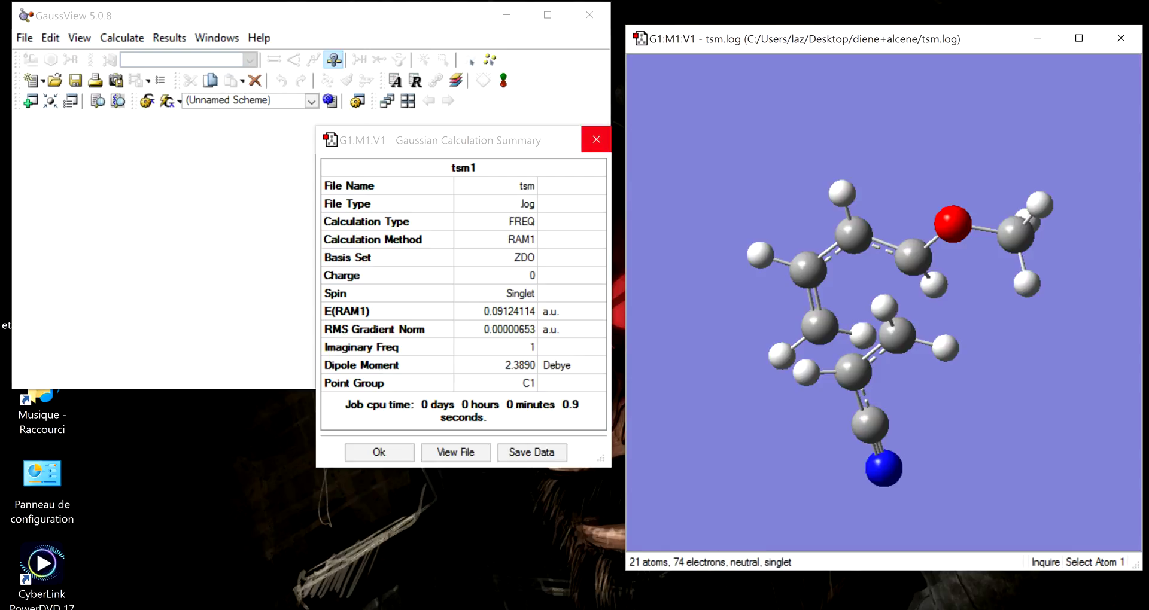
click(596, 139)
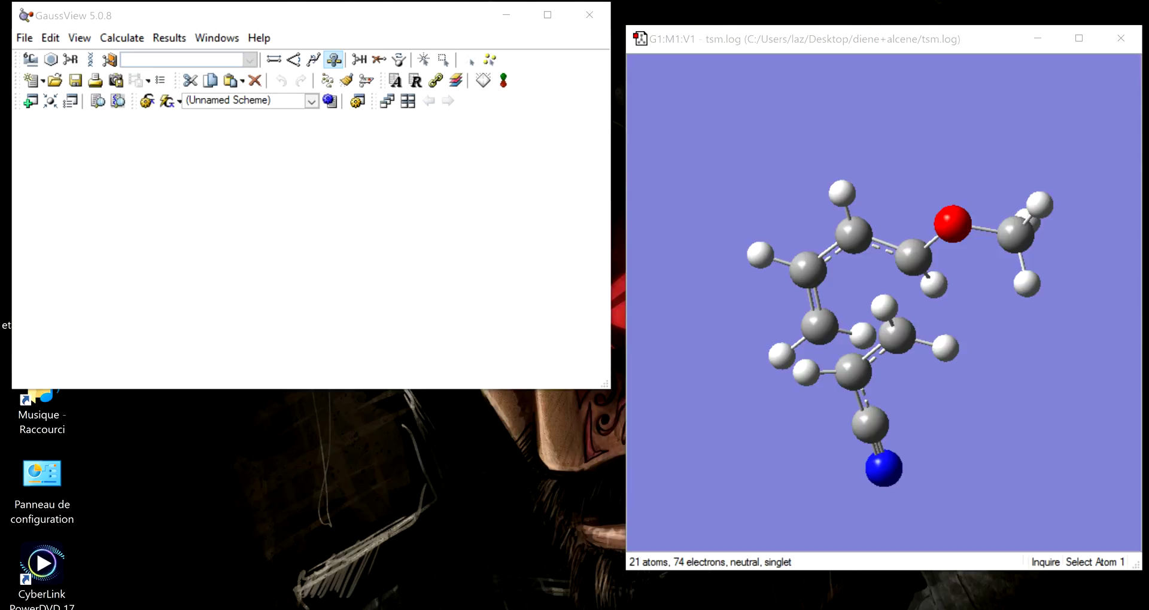
click(1121, 38)
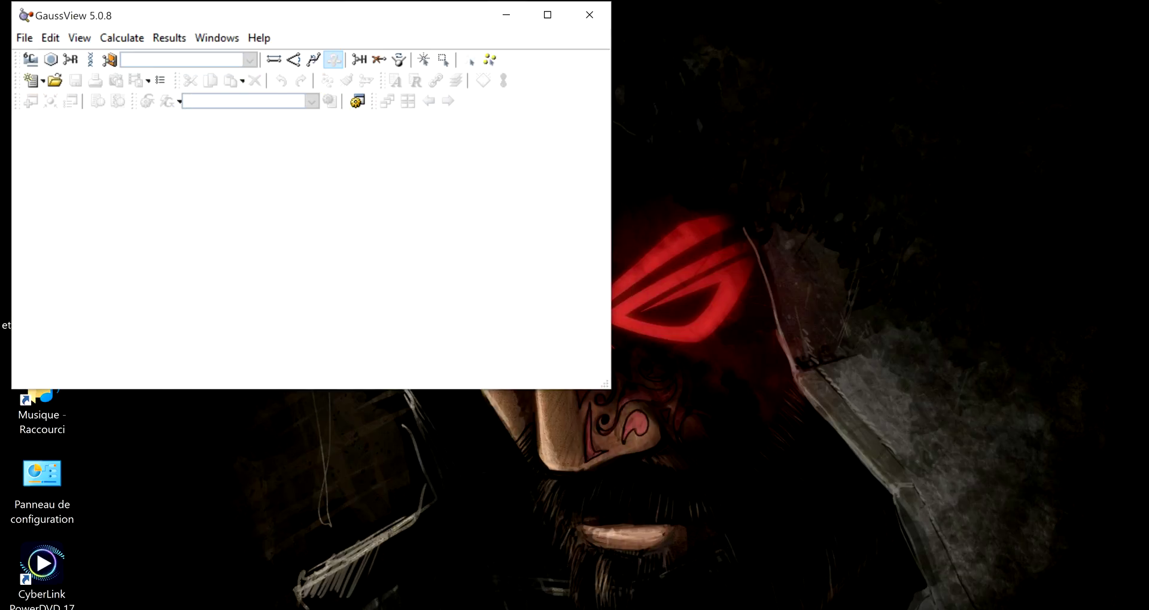
Open the tsm_irc output file from the diene+alcene folder
key(alt)
key(Down)
key(Down)
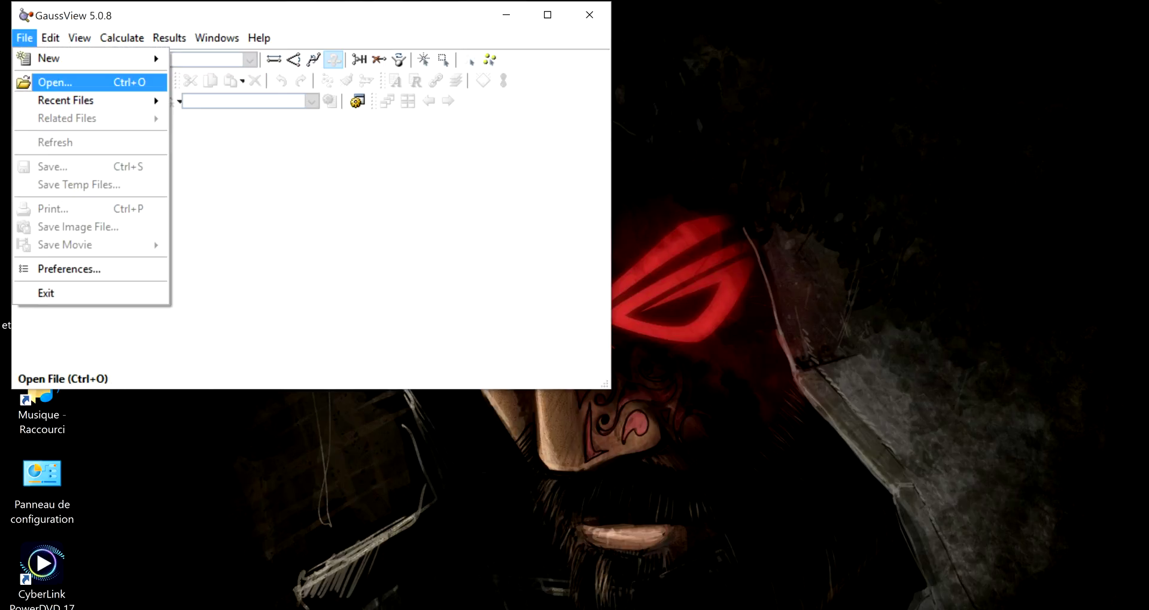
key(Return)
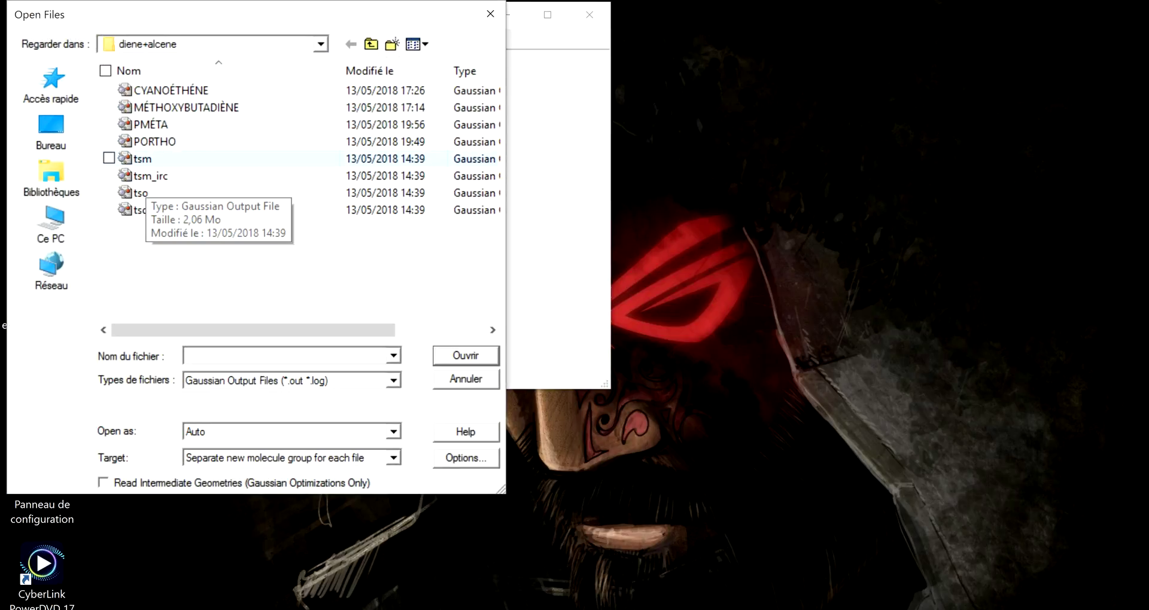
click(150, 175)
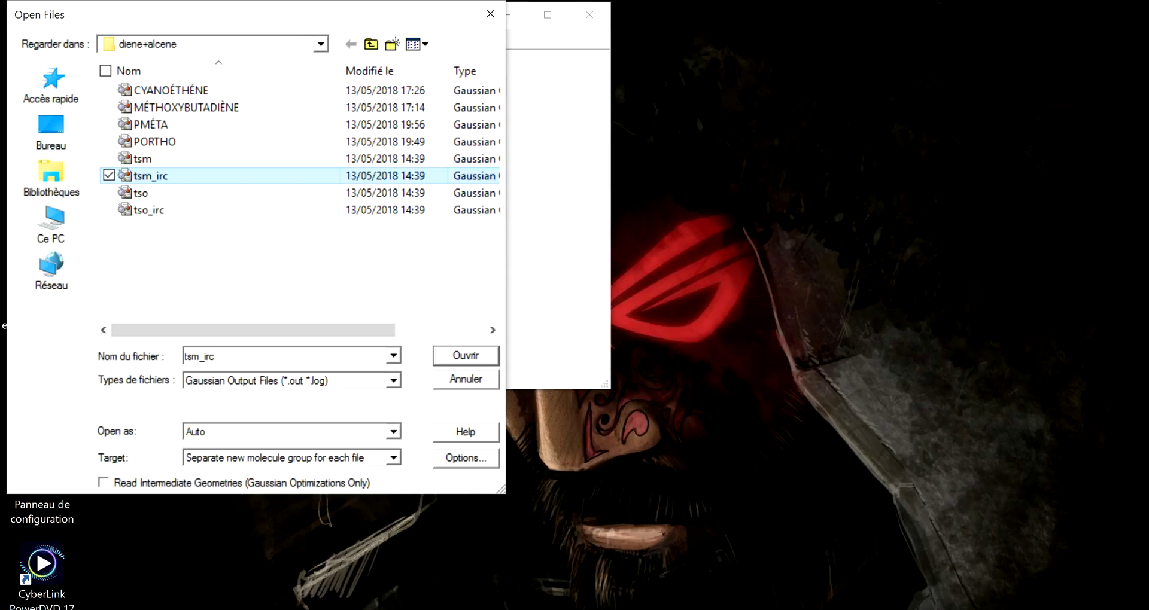
click(150, 176)
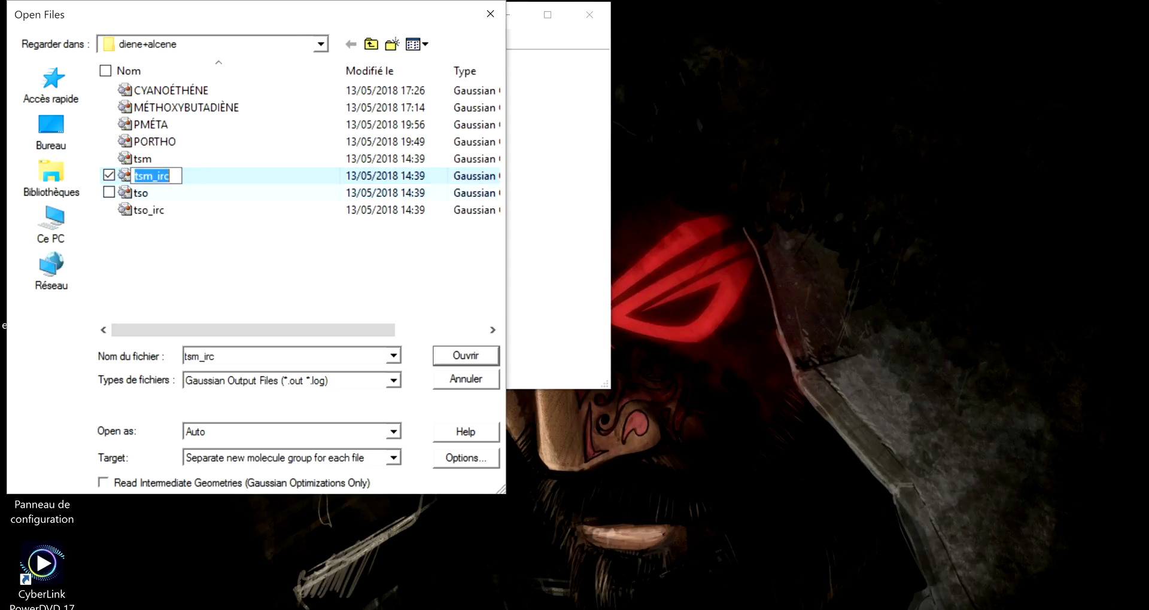
click(240, 263)
click(149, 176)
key(Return)
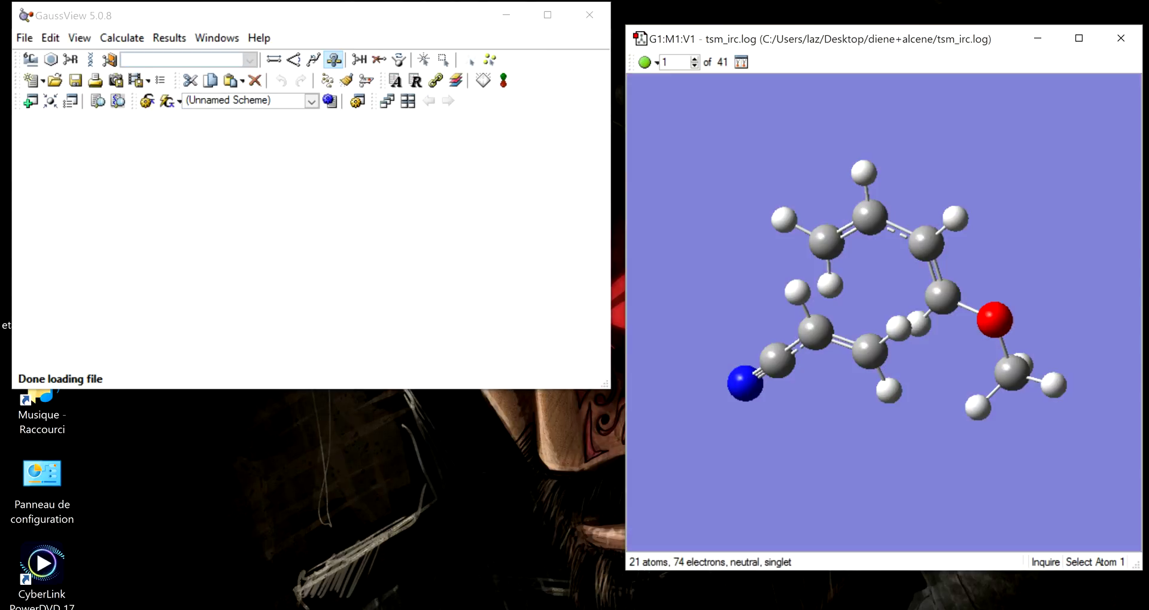
Review the job type and method settings in the Gaussian calculation setup for tsm_irc, then close the setup
drag(933, 287, 815, 372)
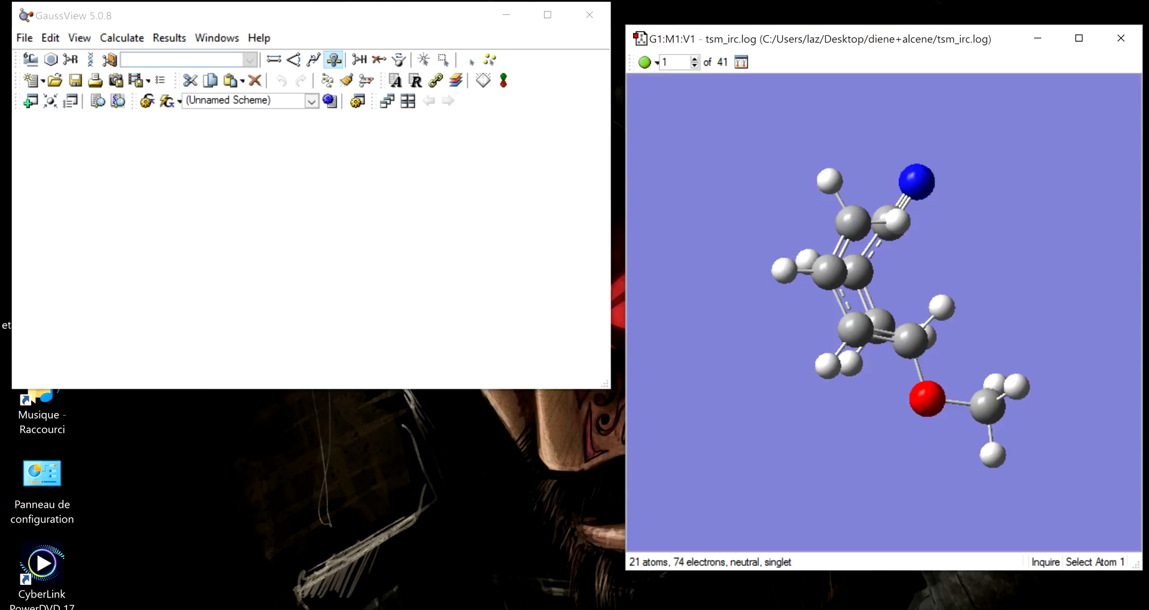
click(252, 179)
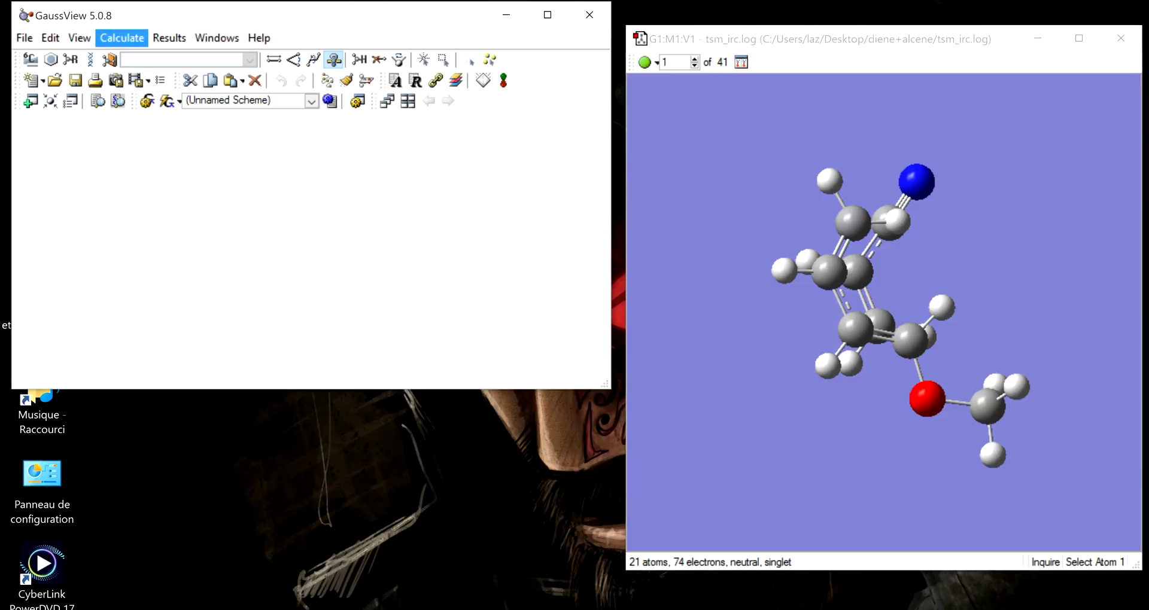
key(Down)
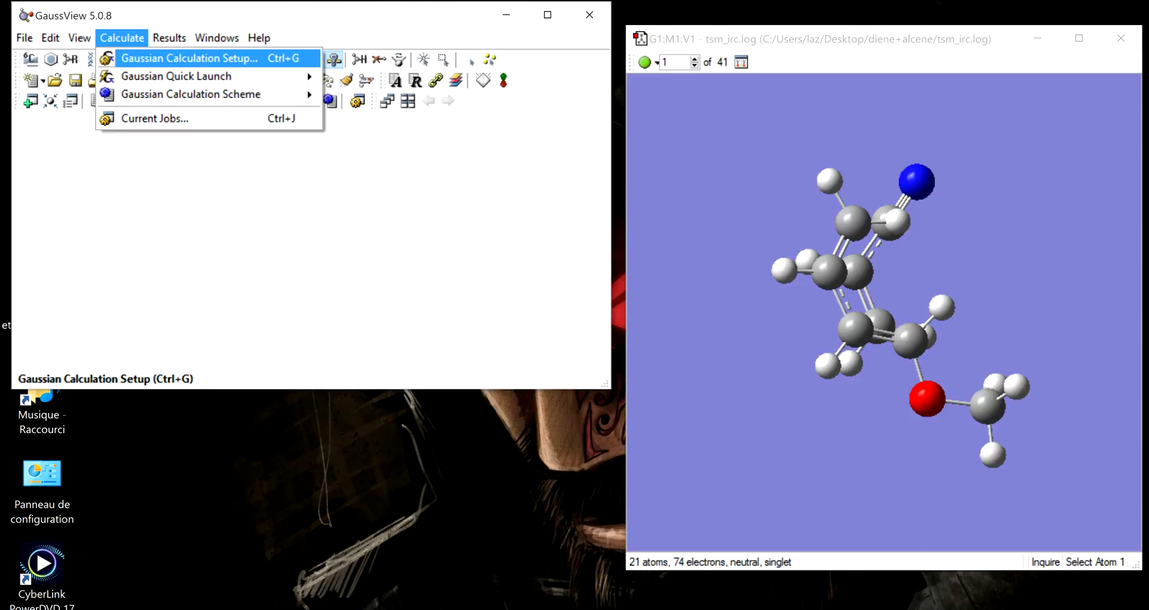
key(Return)
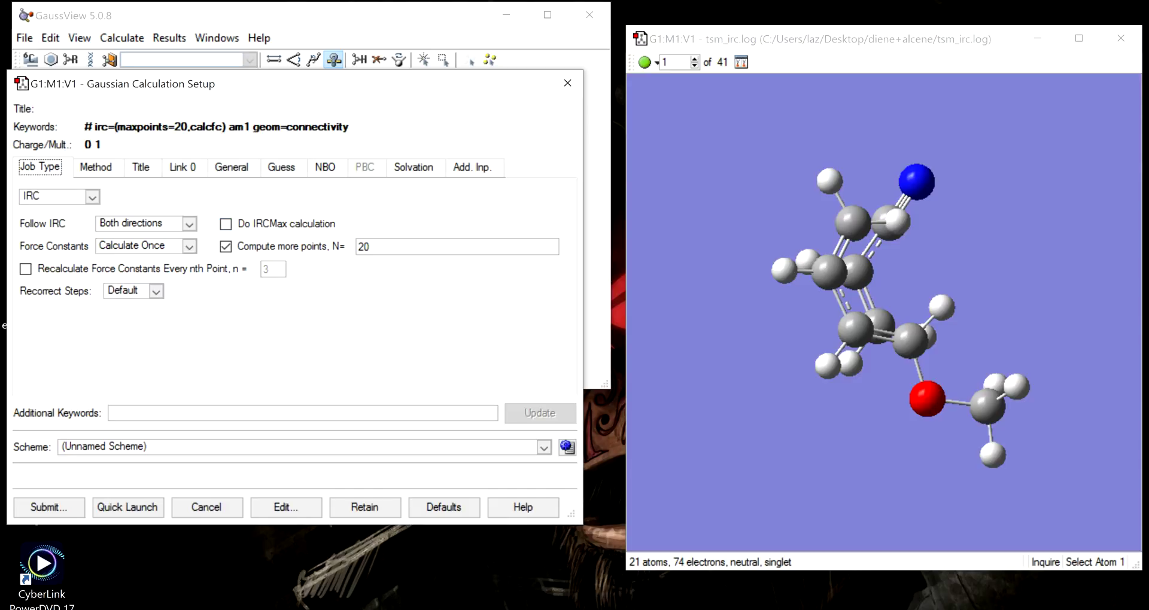
click(96, 167)
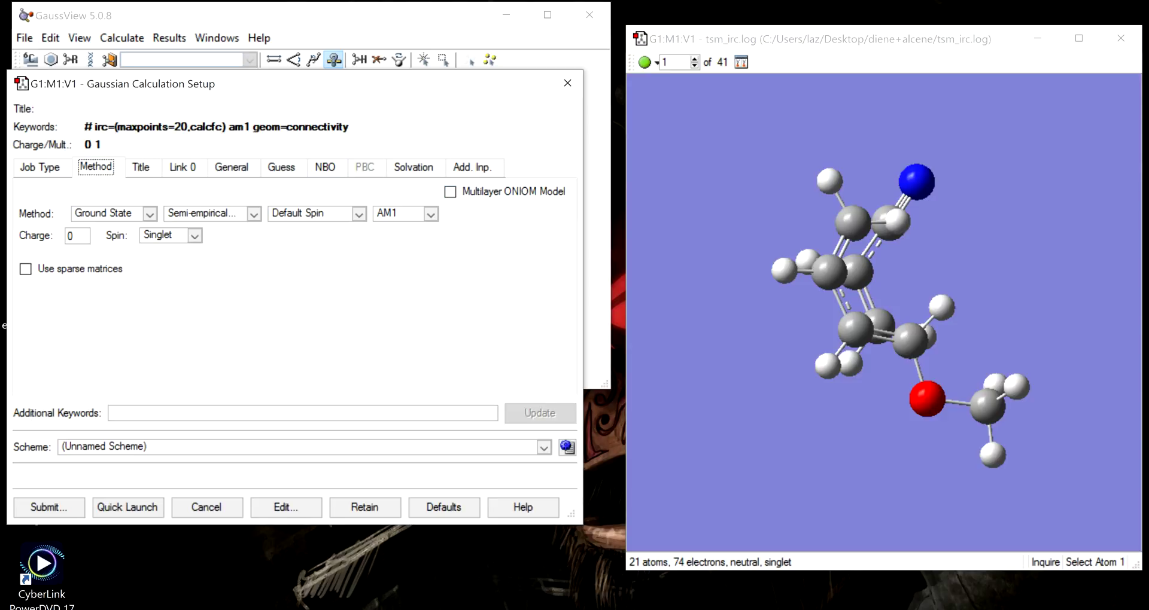
key(Right)
click(567, 83)
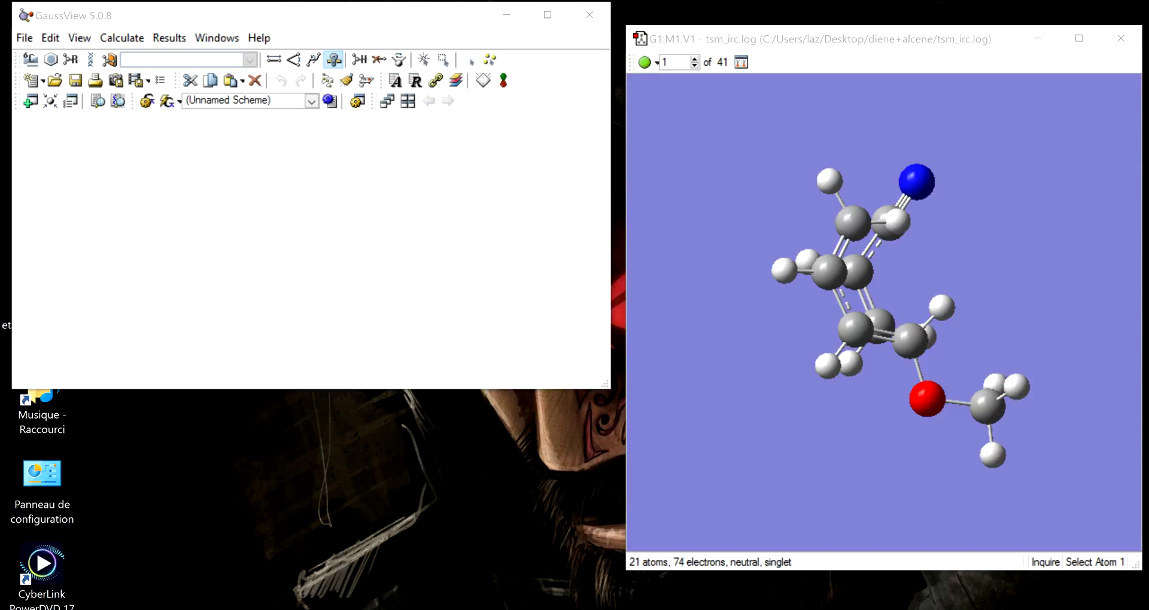
Maximize the tsm_irc molecule window and advance through the IRC geometries to point 13
click(1079, 39)
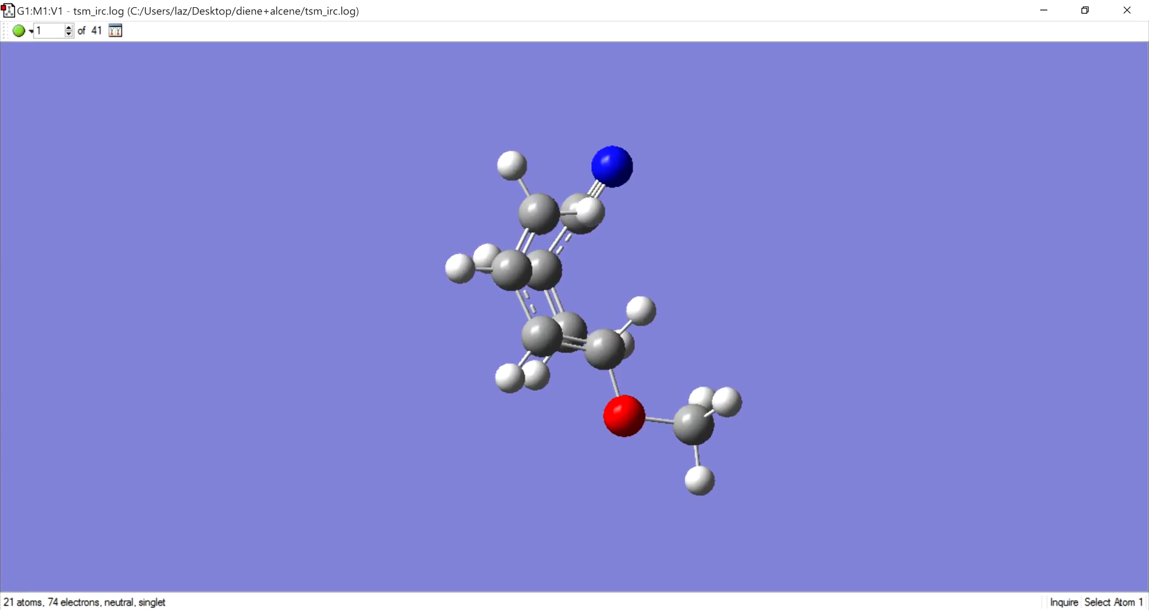
click(68, 27)
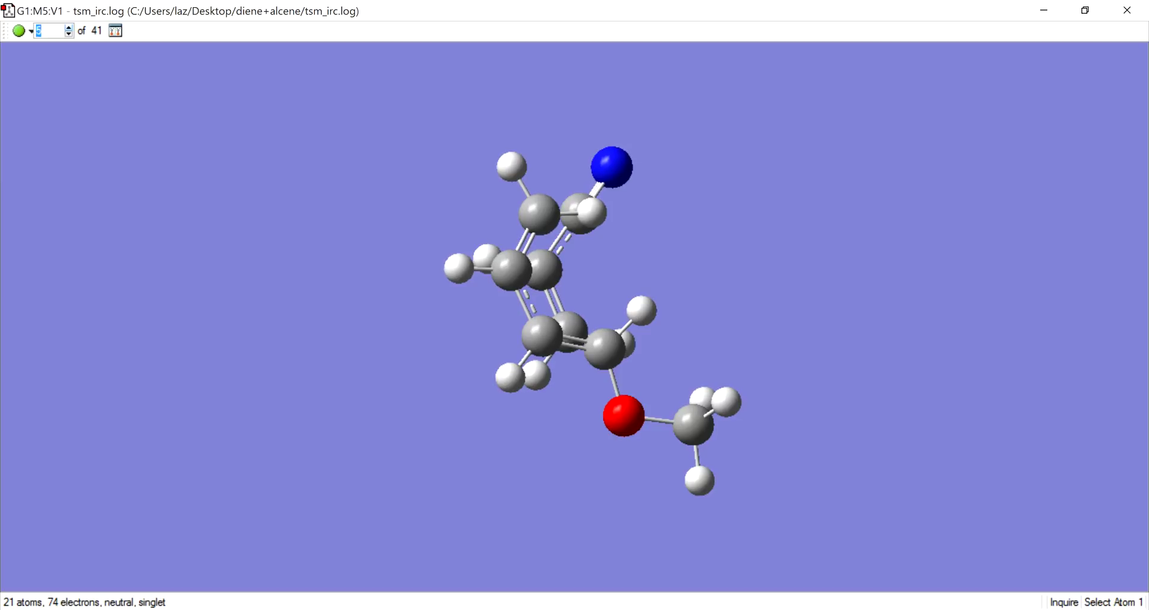
key(Up)
key(Up)
key(Up)
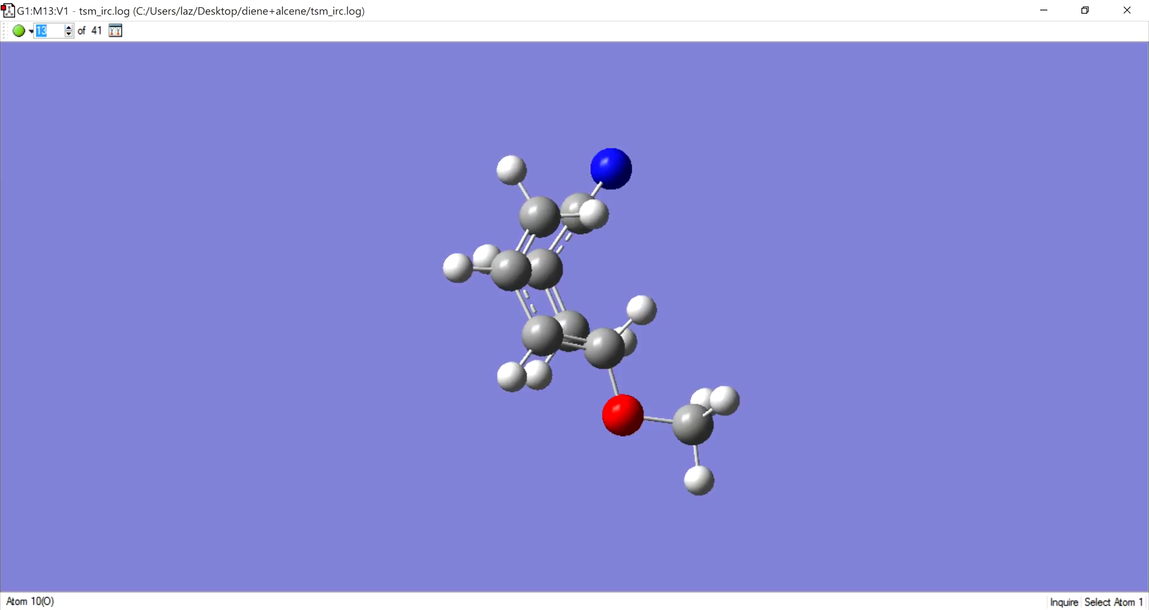
Continue stepping through the tsm_irc geometries beyond point 13 to follow how the two reactants combine
drag(598, 299, 482, 344)
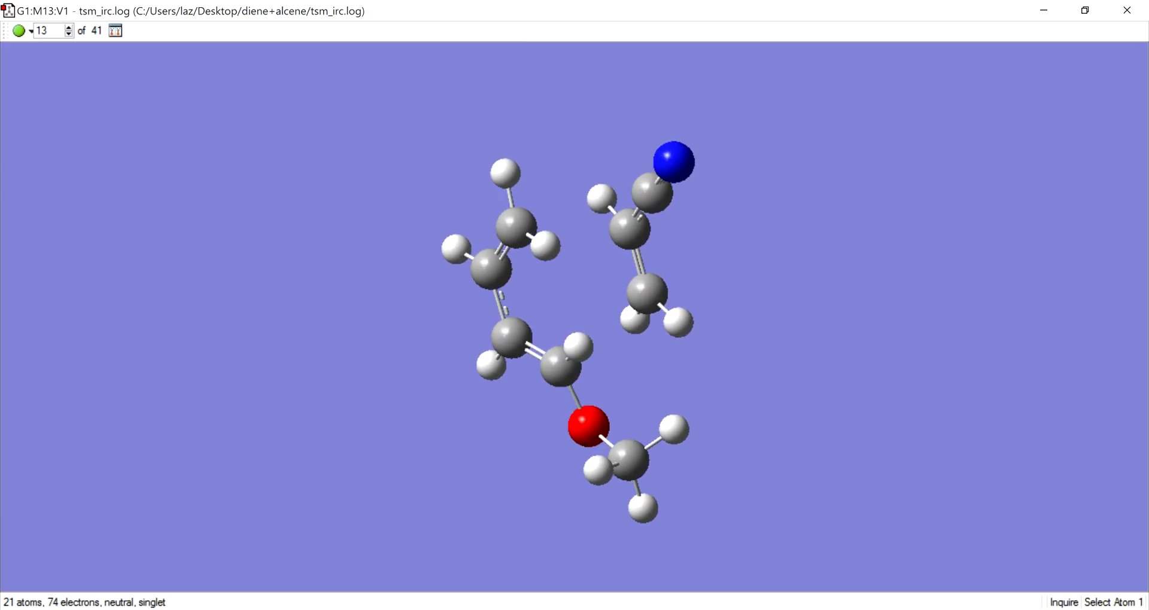
click(69, 28)
key(Up)
key(Up)
key(Up)
key(Up)
key(Up)
key(Up)
key(Up)
key(Up)
key(Up)
key(Up)
key(Up)
key(Up)
key(Up)
key(Up)
key(Up)
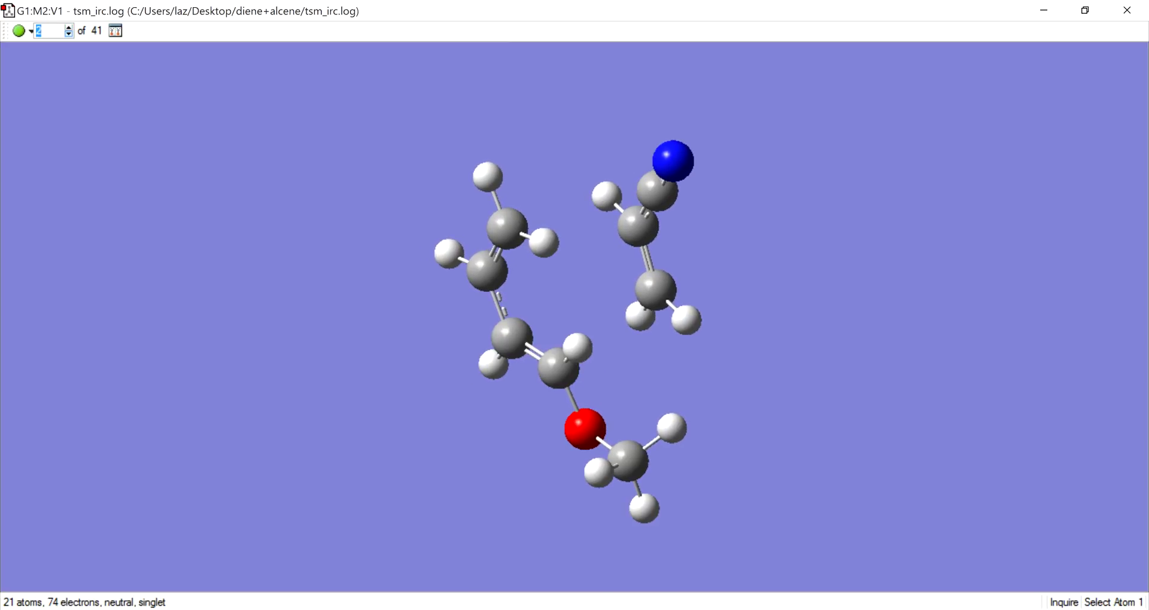
Compare the two ends of the IRC path by alternating between points 1 and 41, finishing on point 41
text(41)
key(Return)
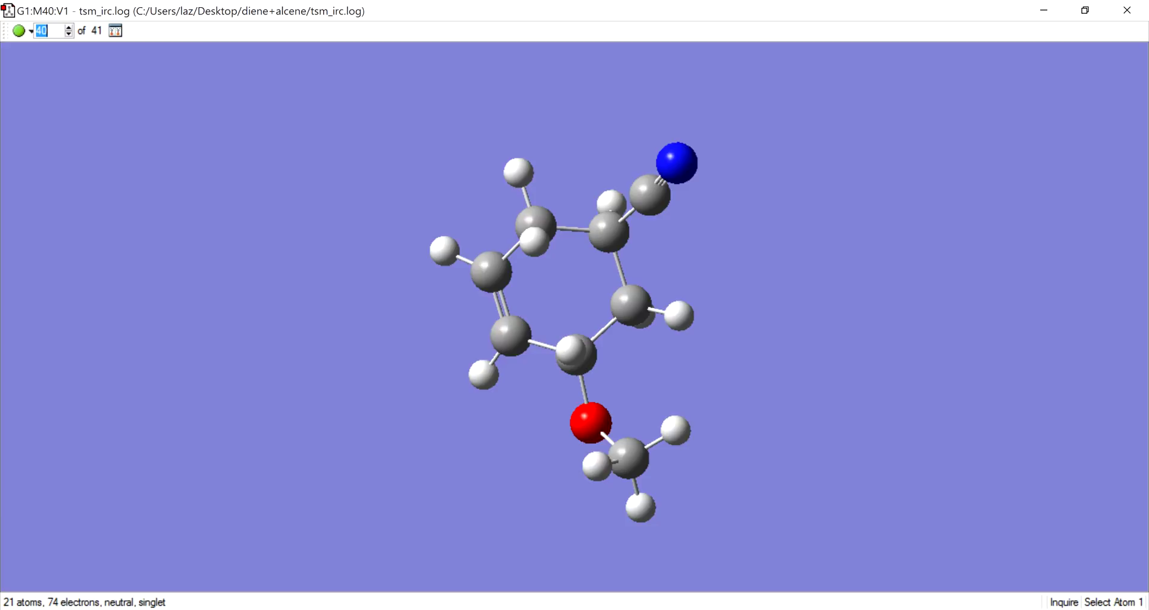
text(1)
key(Return)
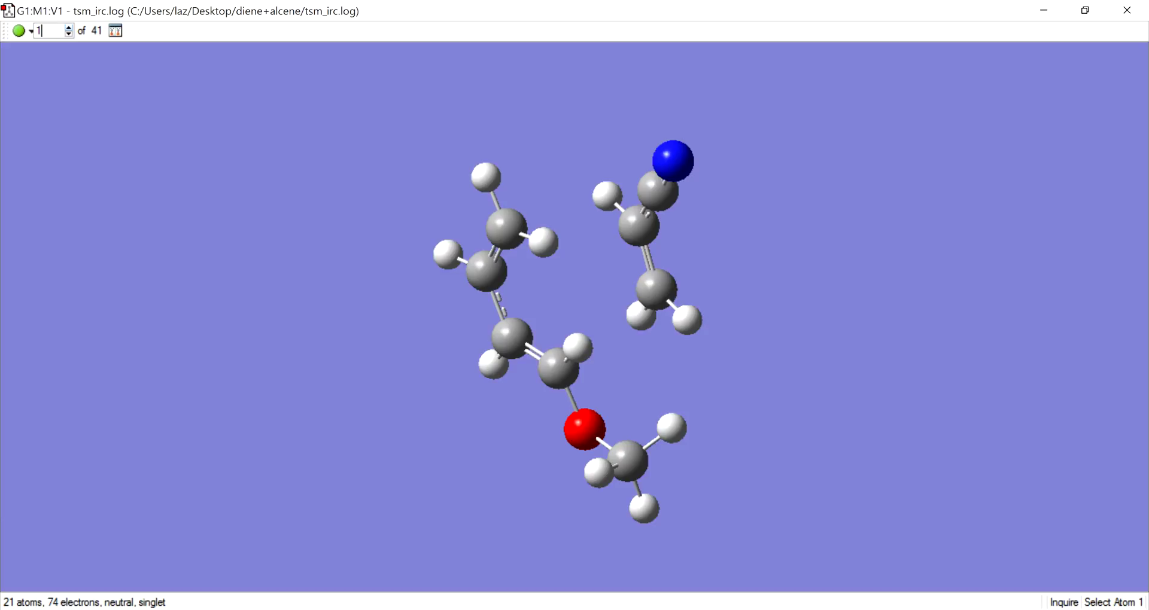
click(69, 28)
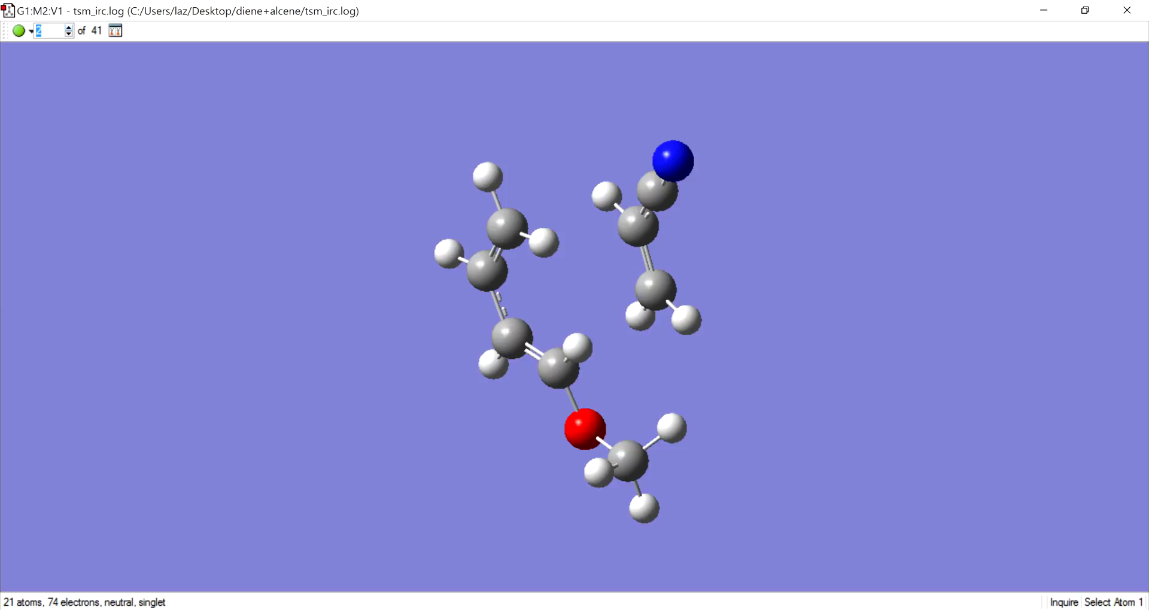
key(Down)
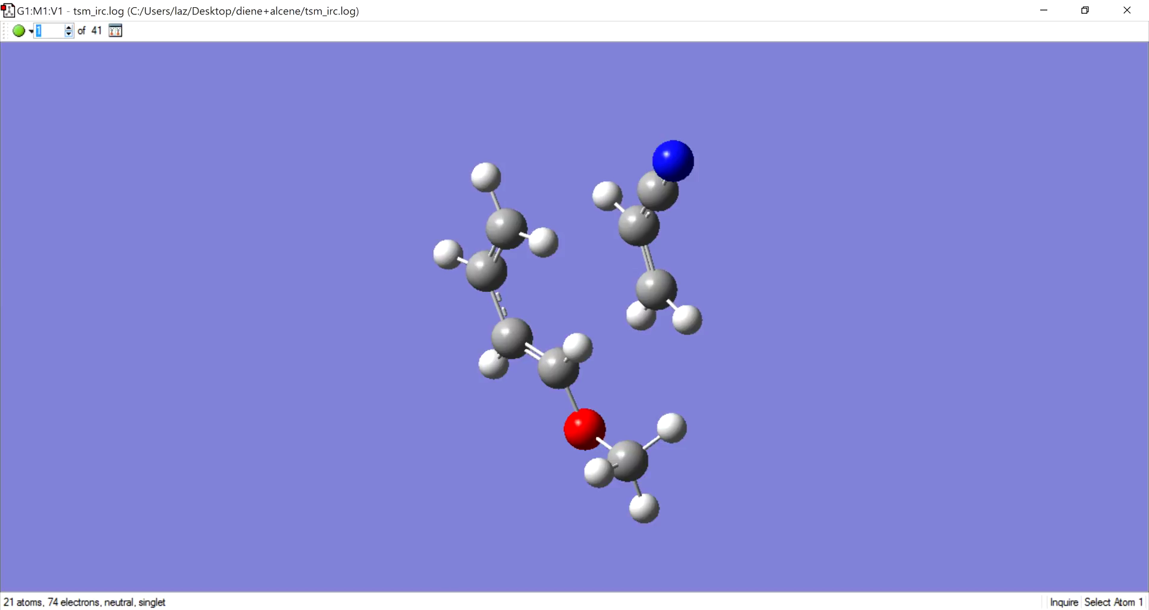
text(41)
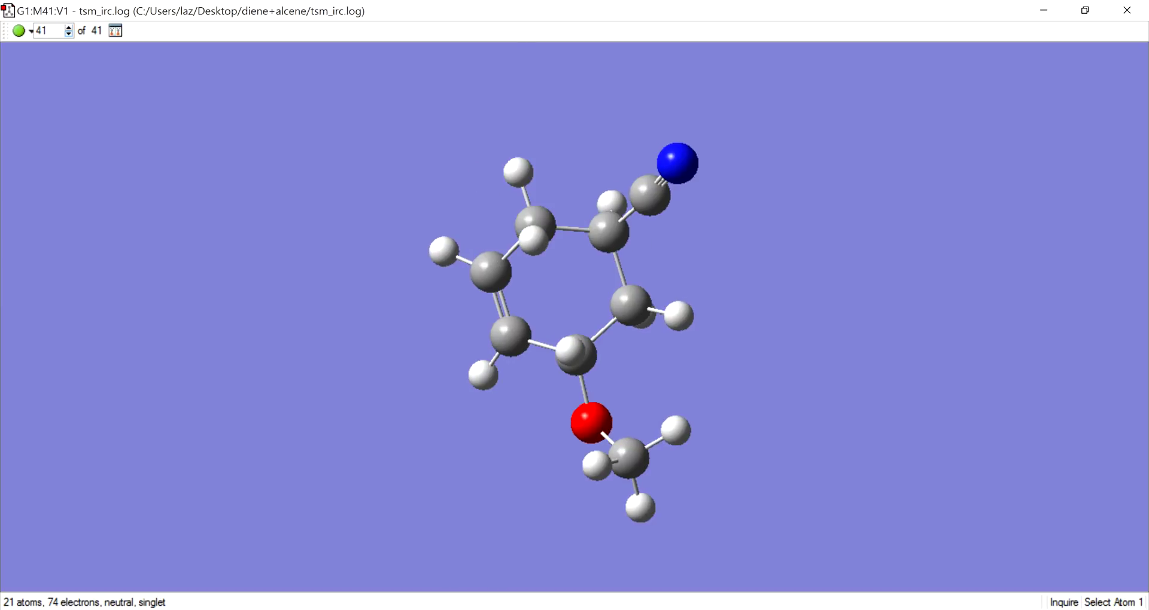
Compare IRC points 1 and 41 of tsm_irc once more, ending on point 41, and restore the molecule window's size
key(BackSpace)
key(BackSpace)
text(1)
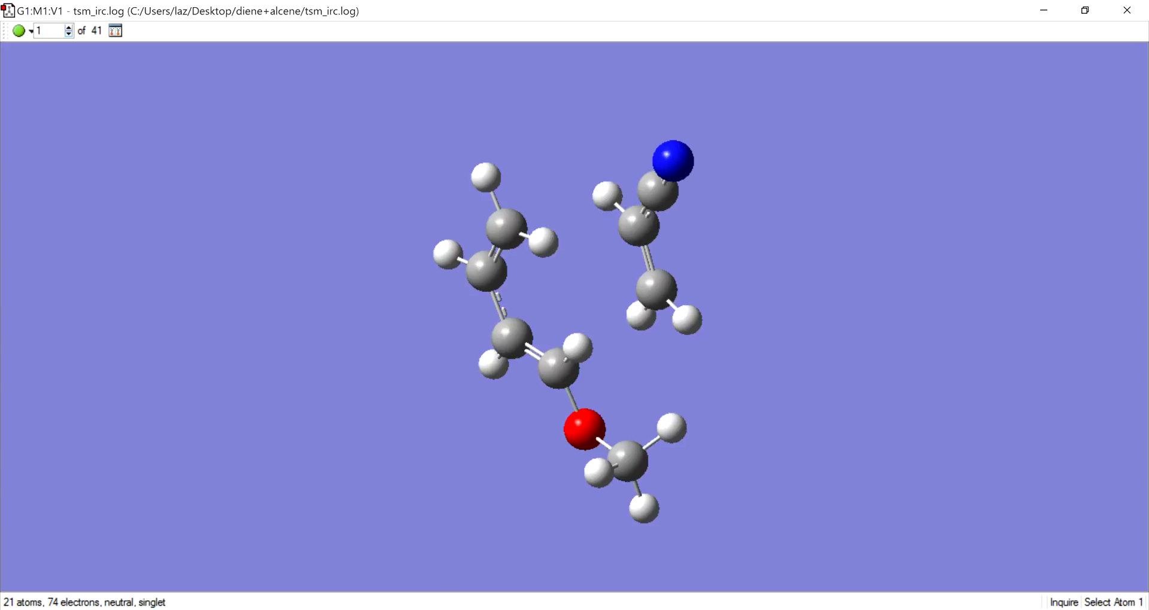
key(BackSpace)
text(41)
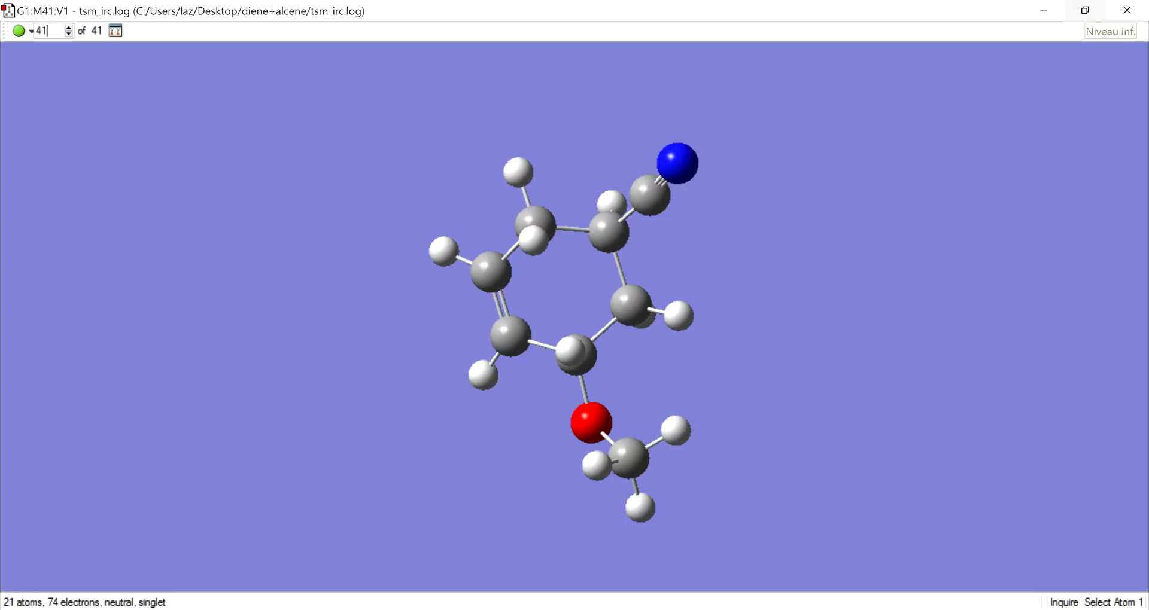
click(1084, 10)
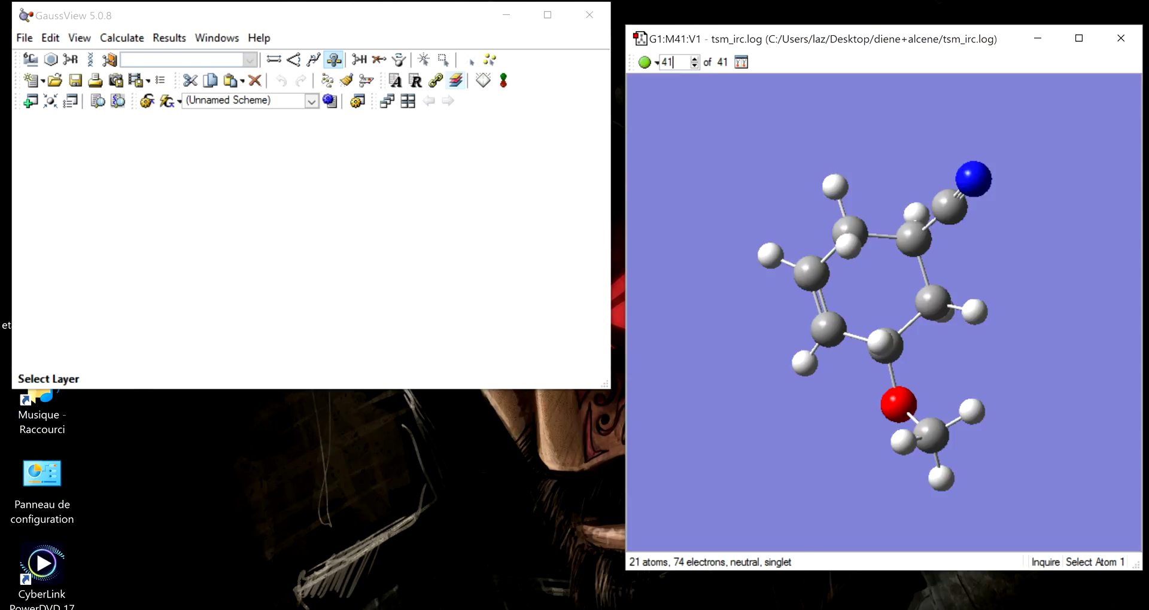
Plot the total energy along the IRC and inspect the geometries at reaction coordinates 0, about -2 and about 3
click(169, 37)
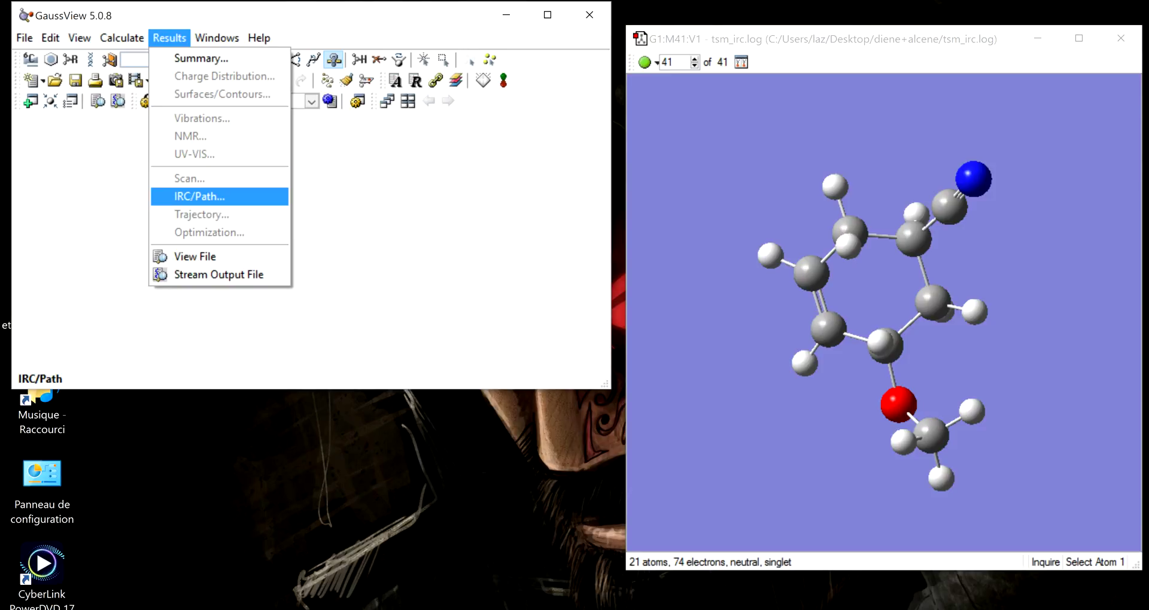
key(Return)
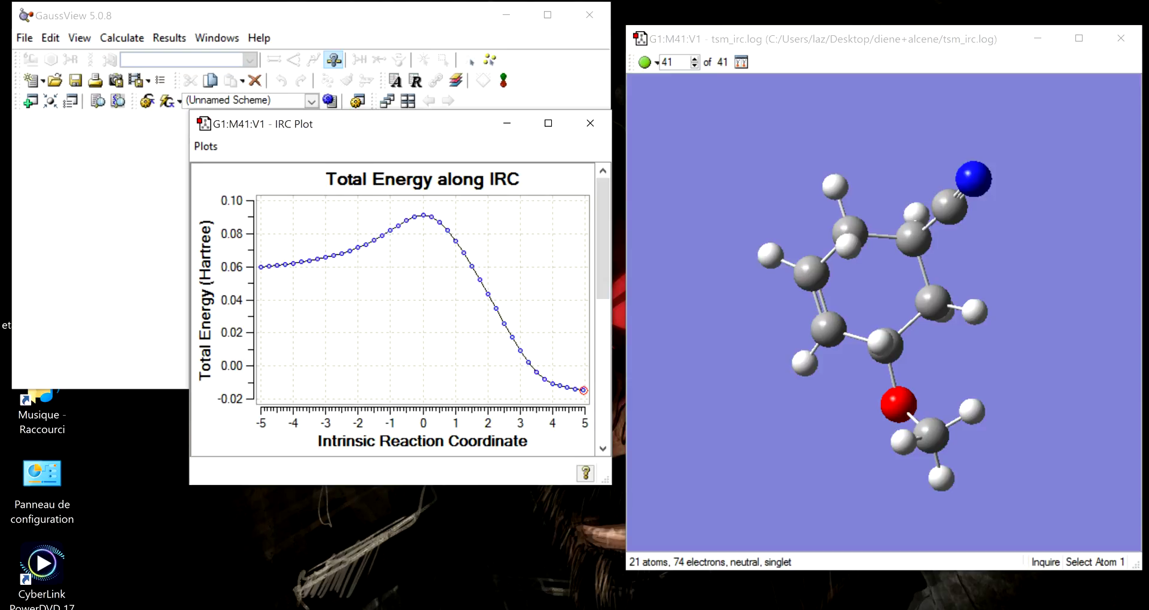
click(424, 215)
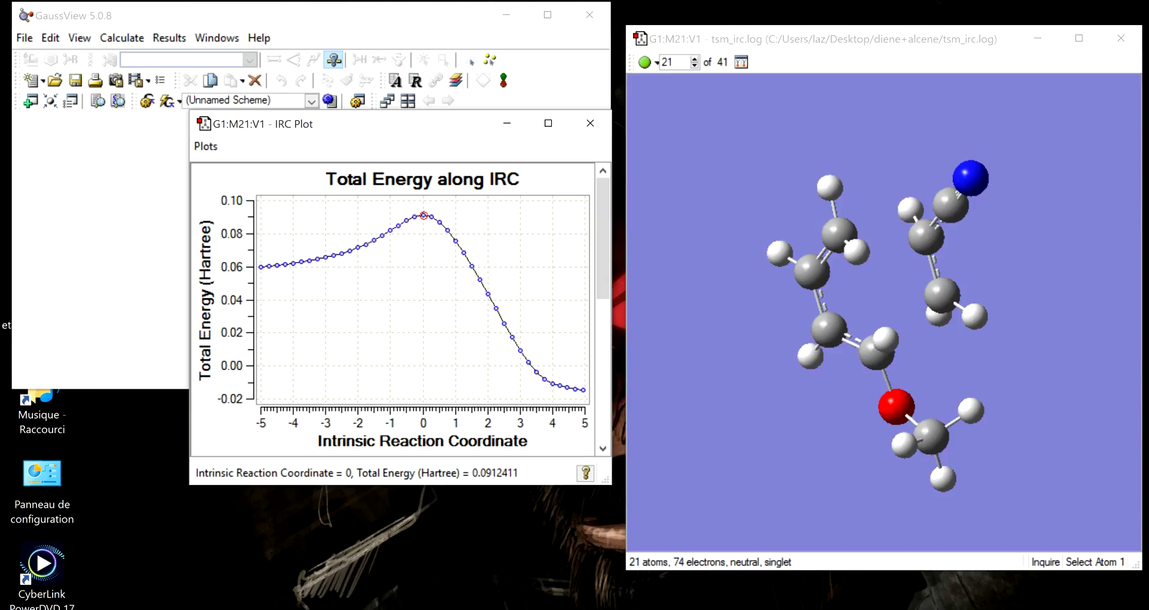
click(357, 247)
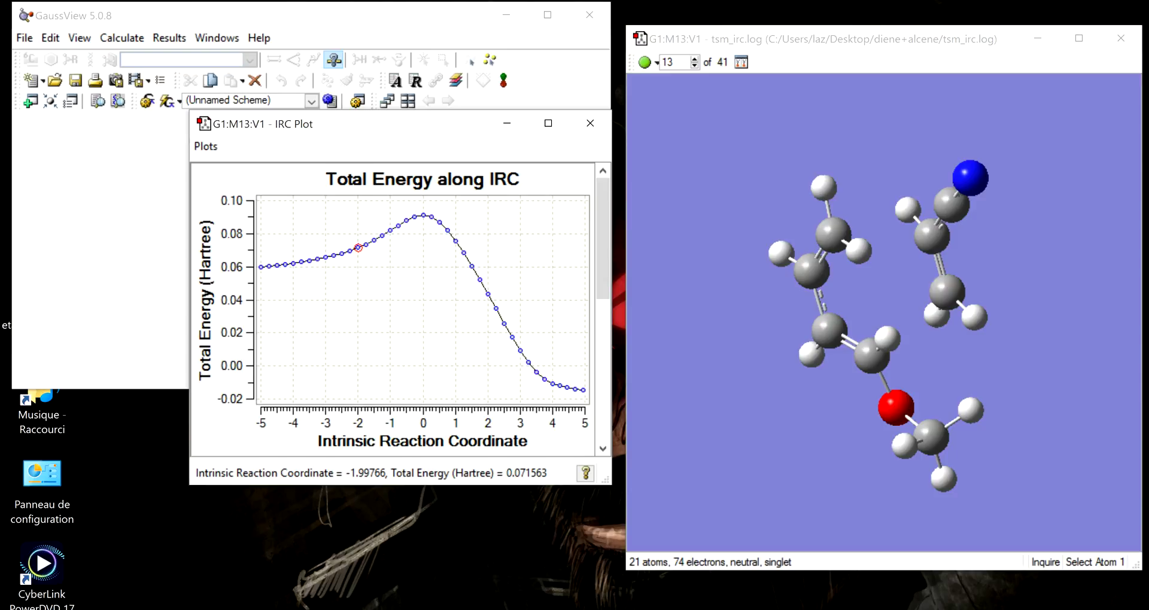
click(520, 351)
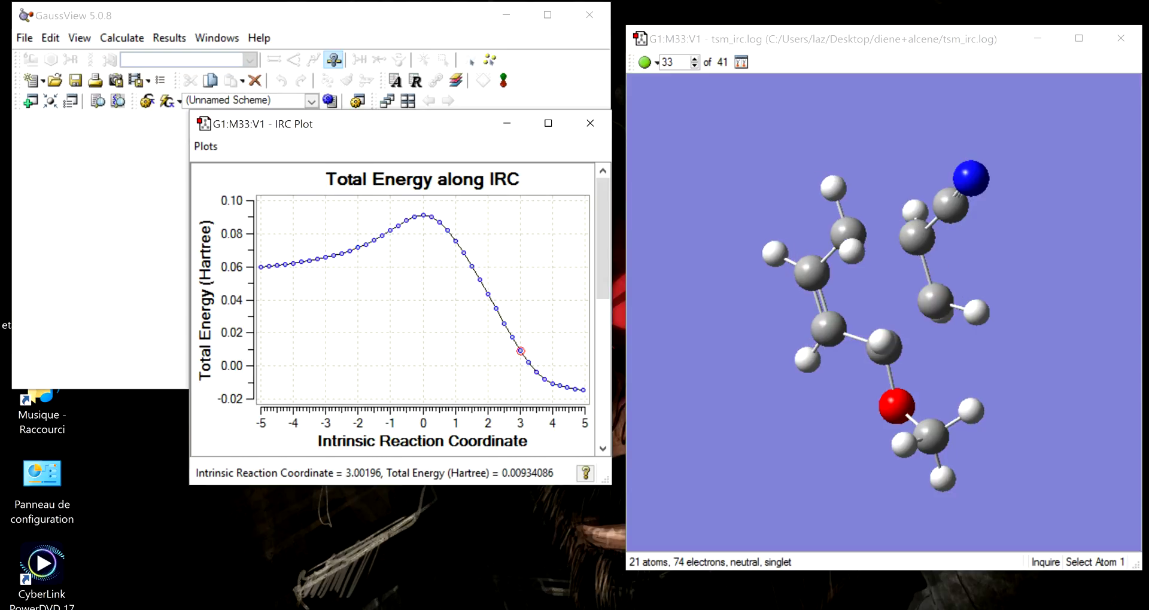
Compare the geometries at IRC points 34, 35 and 36 to locate where the new bonds form, then close the plot
click(529, 363)
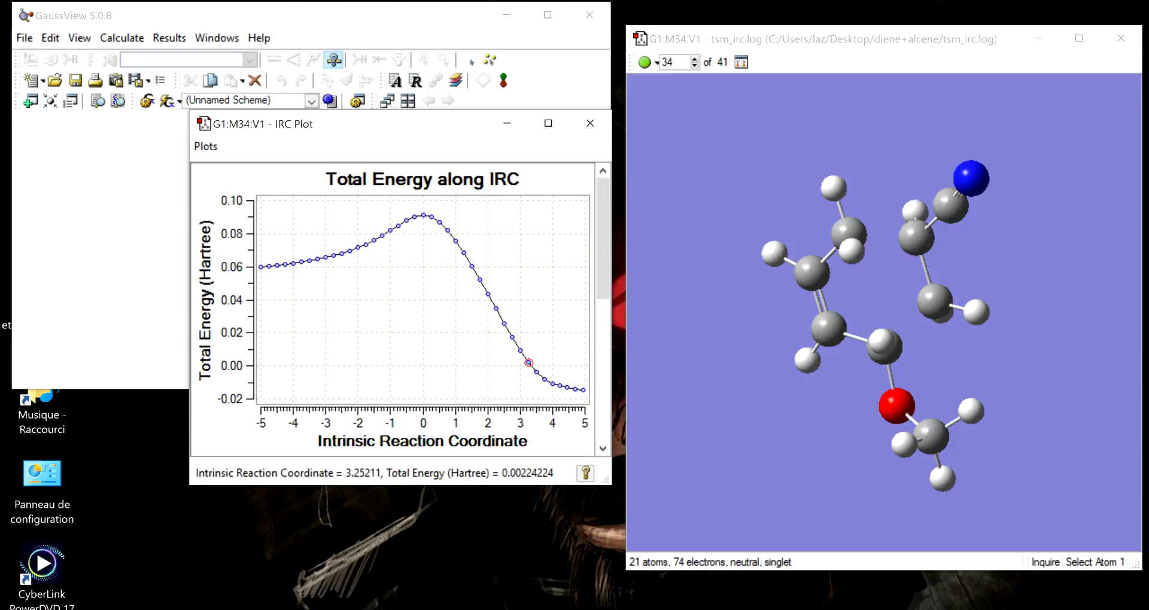
click(544, 379)
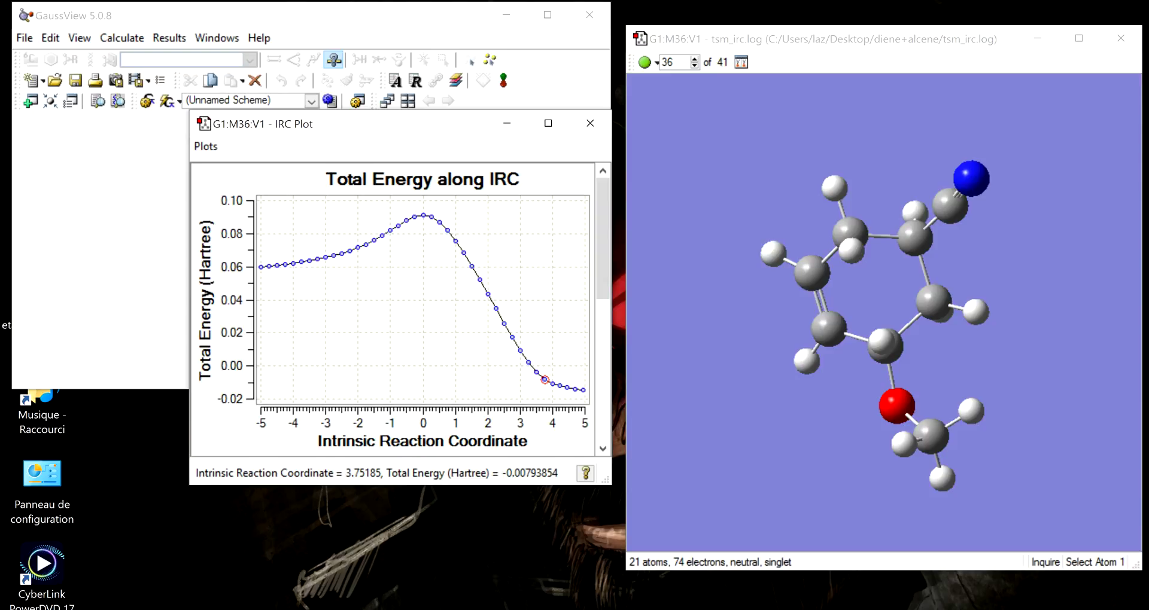
click(537, 373)
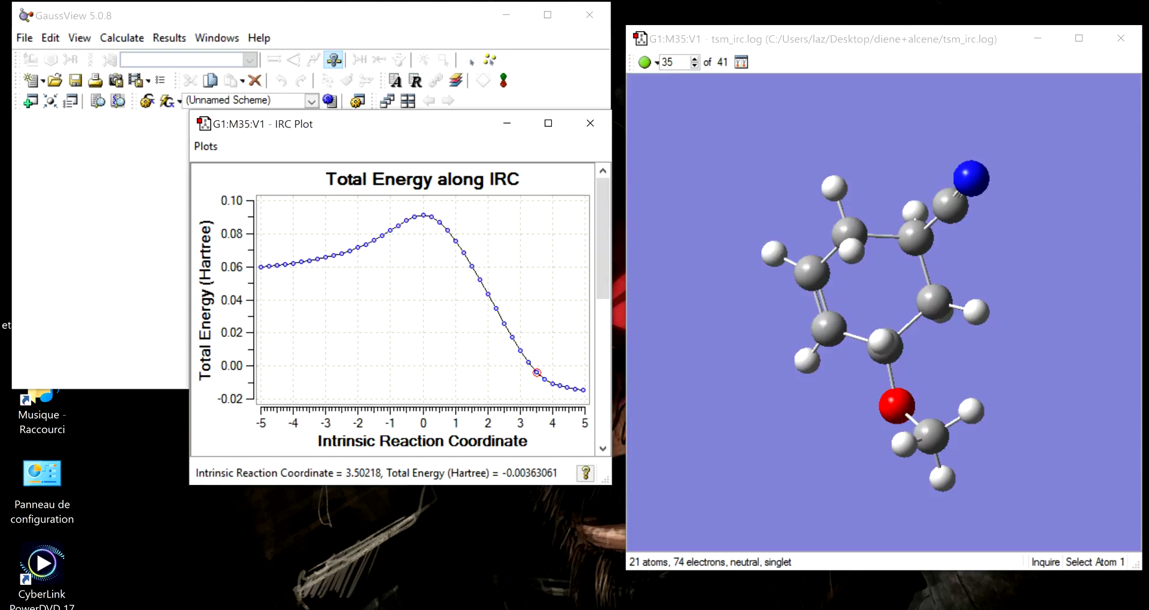
click(528, 363)
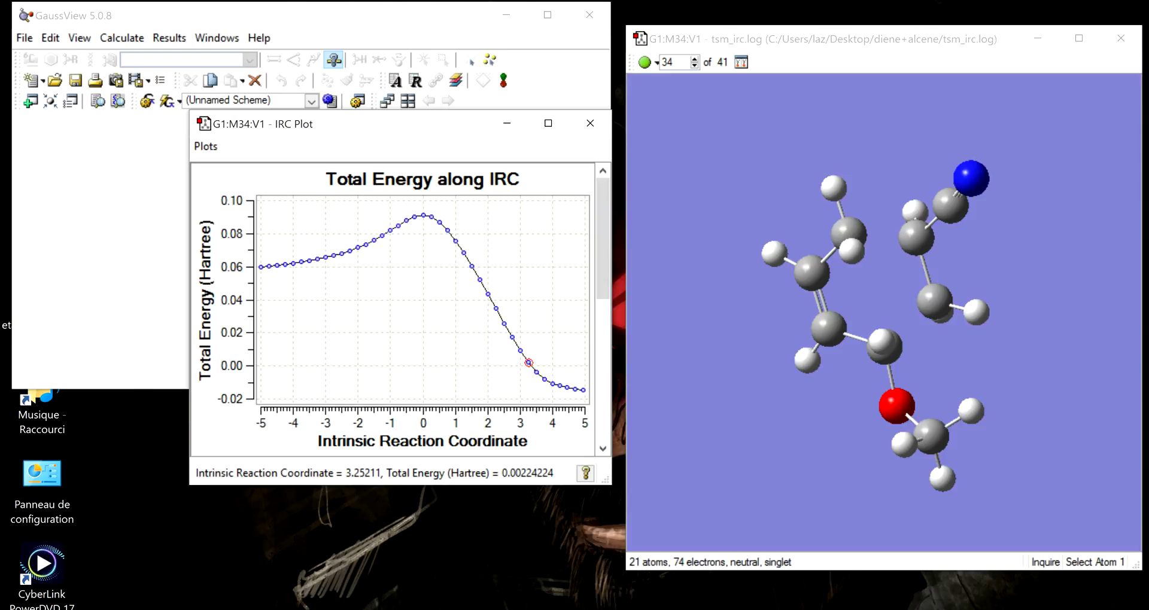
click(537, 373)
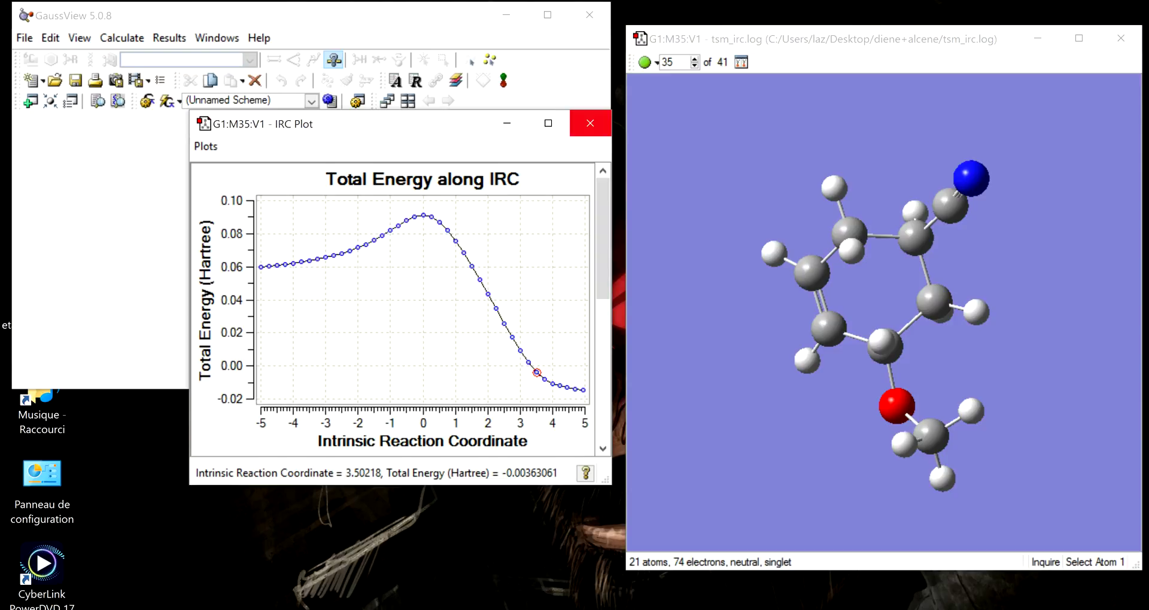
click(590, 123)
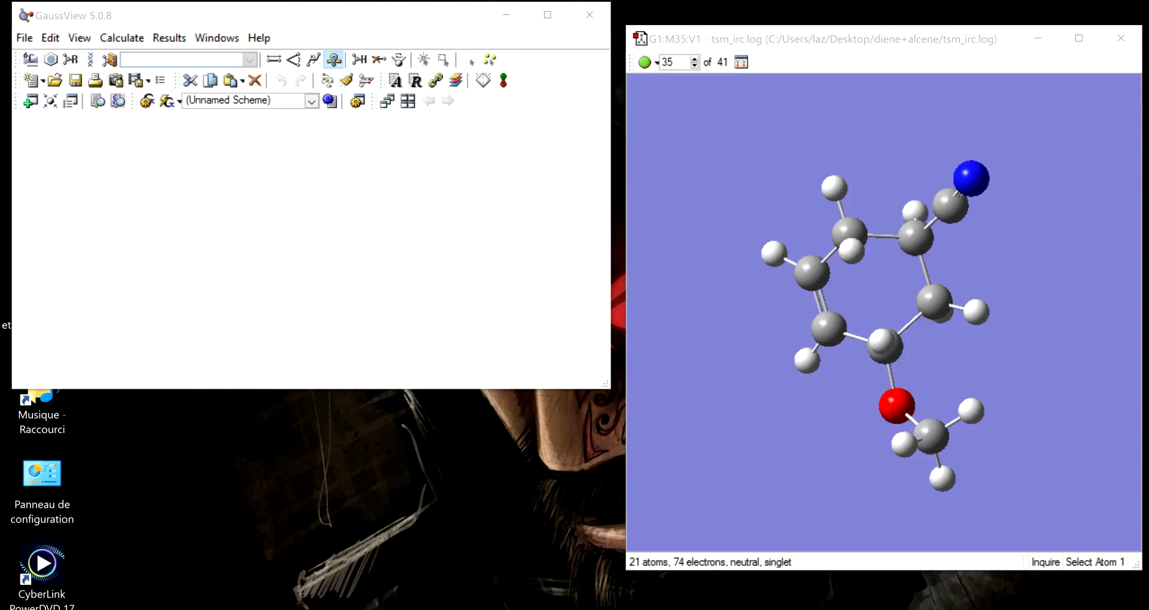
Close the tsm_irc molecule window
click(170, 38)
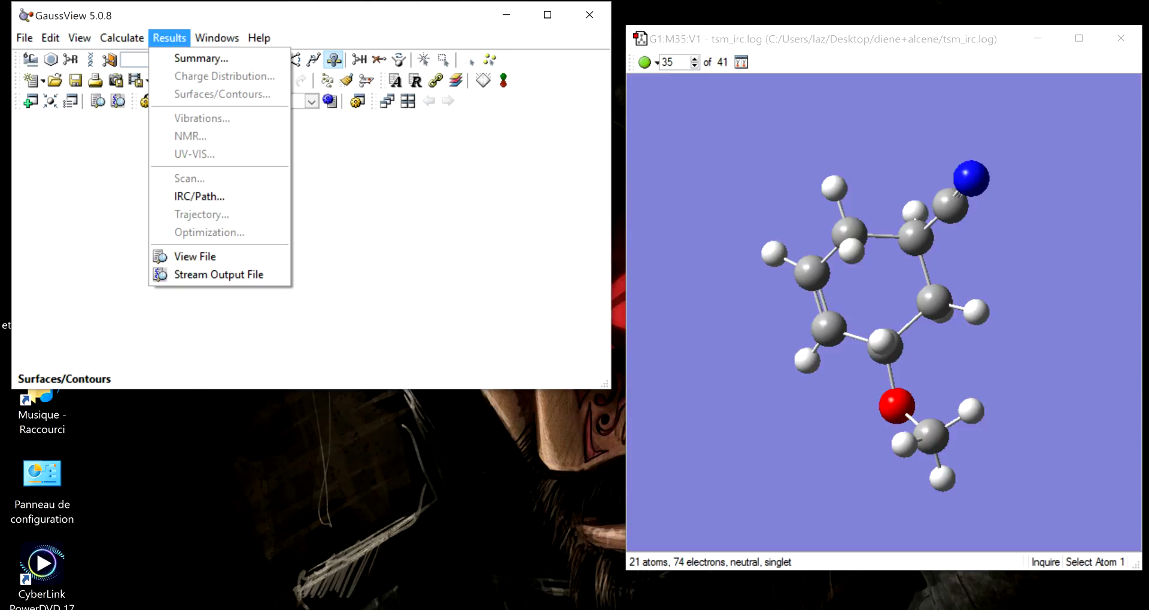
click(1121, 38)
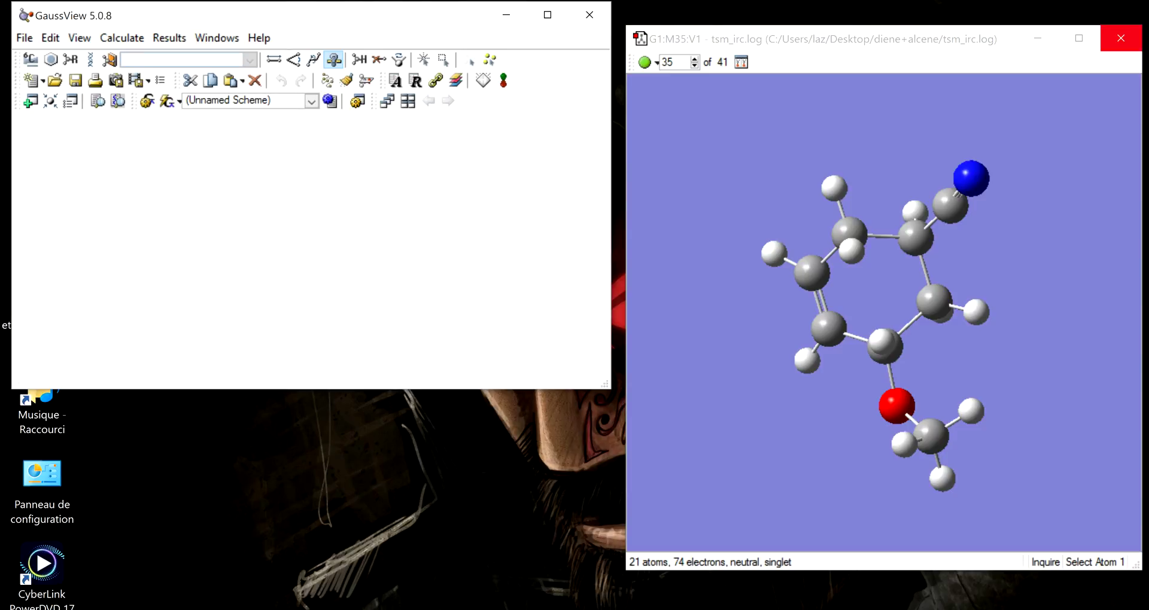
click(1121, 38)
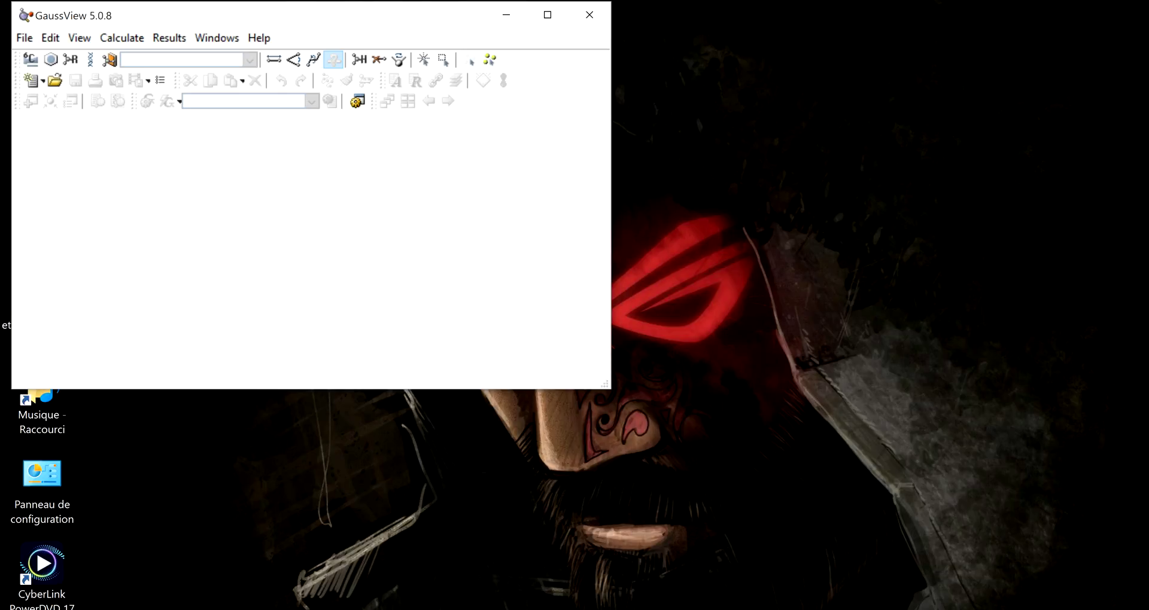
Open the méta transition state output file tsm from the diene+alcene folder
key(Down)
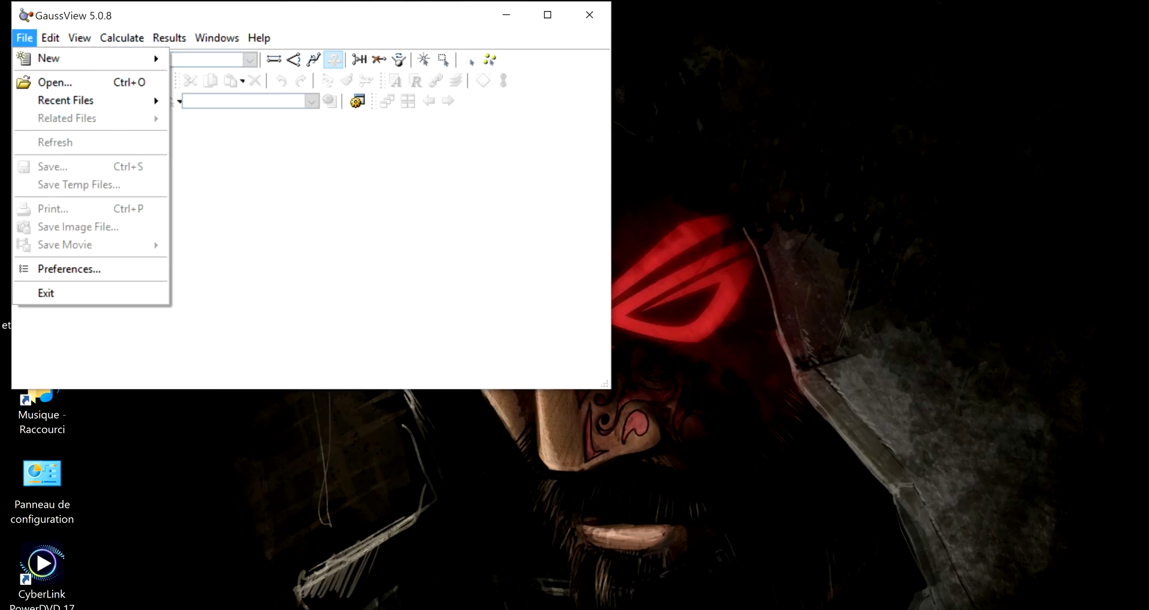
key(Right)
key(Left)
key(Down)
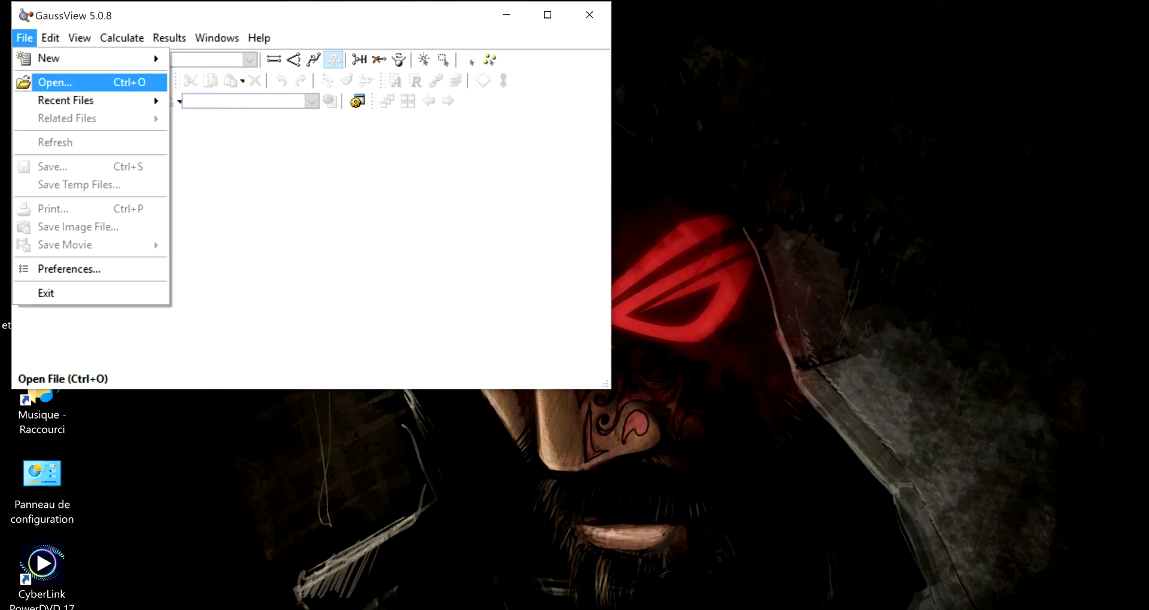
key(Return)
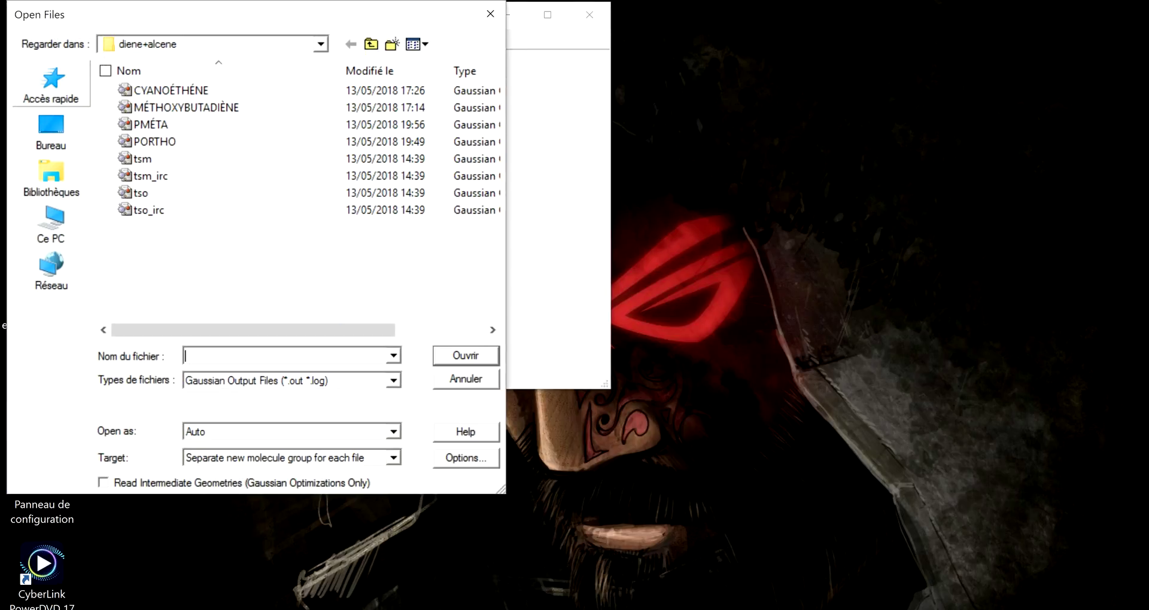
click(144, 159)
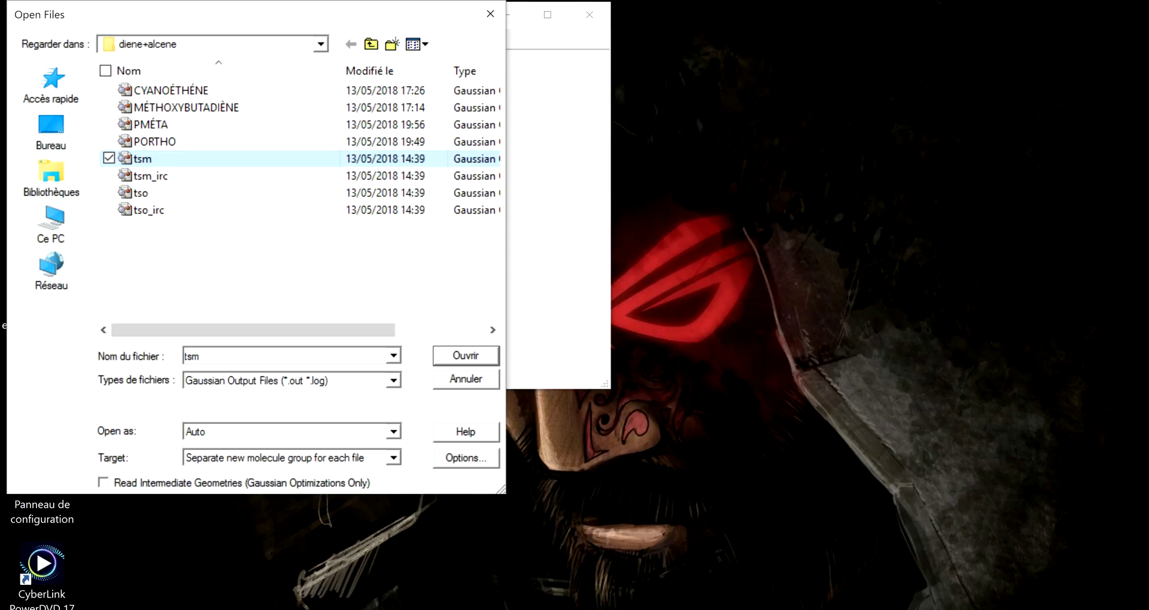
key(Return)
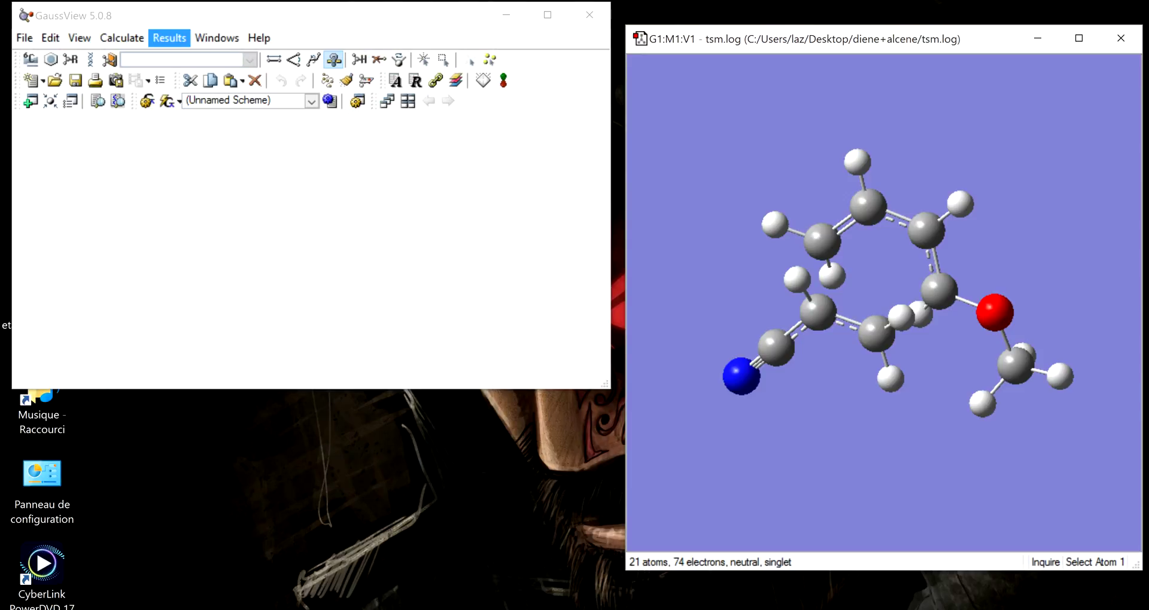
Display the tsm vibrations and animate mode 1, the imaginary frequency, viewing the two reacting fragments from the side
click(170, 38)
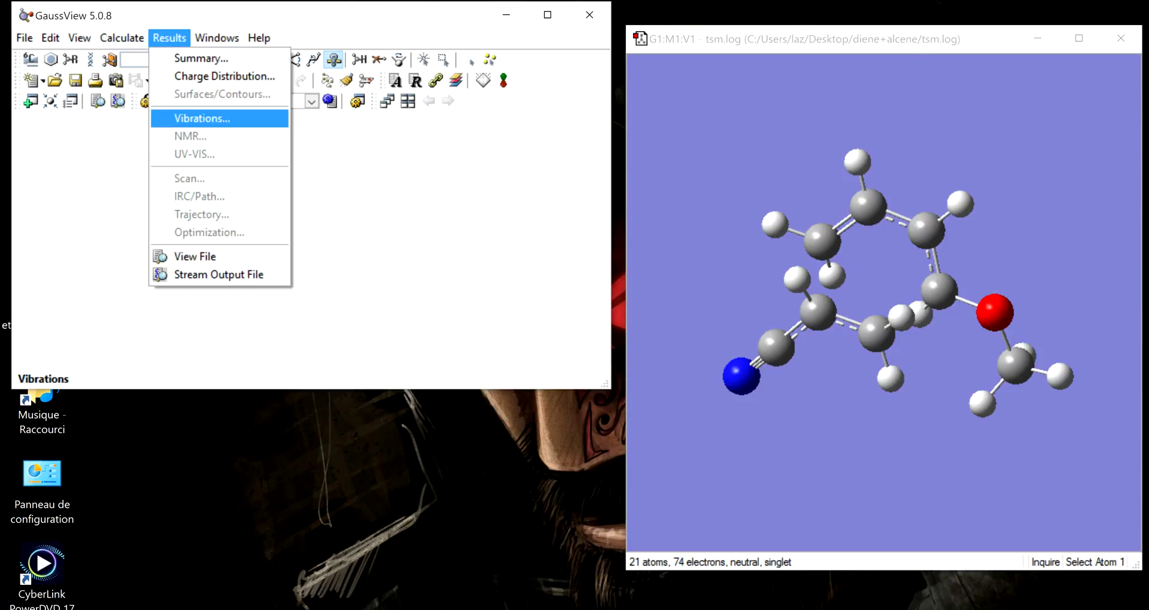
key(Return)
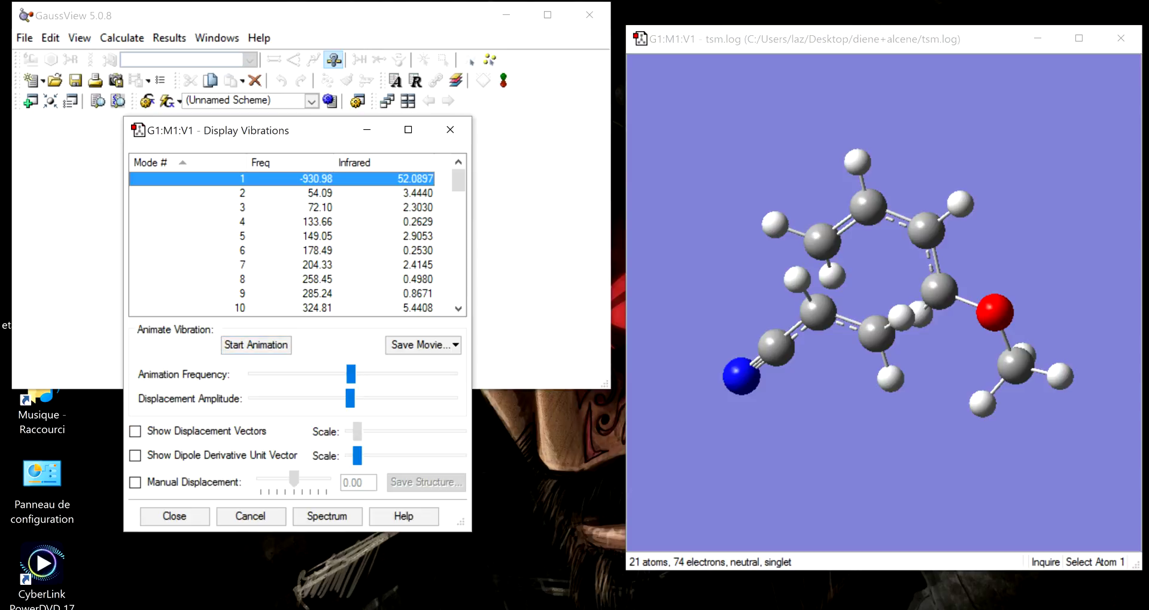
click(256, 345)
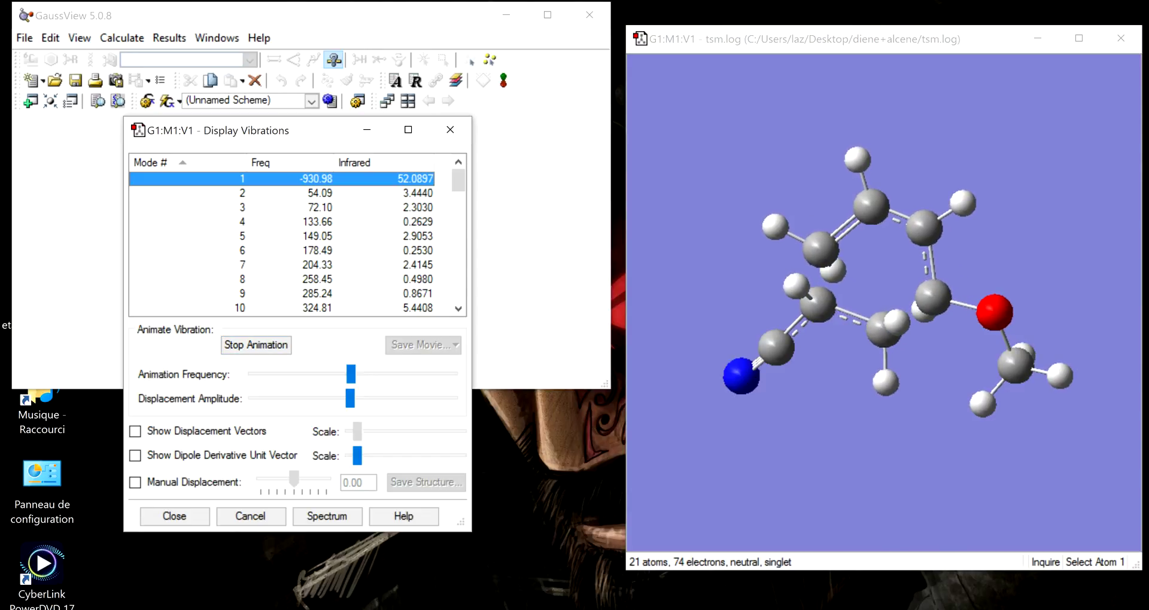
drag(879, 359, 956, 363)
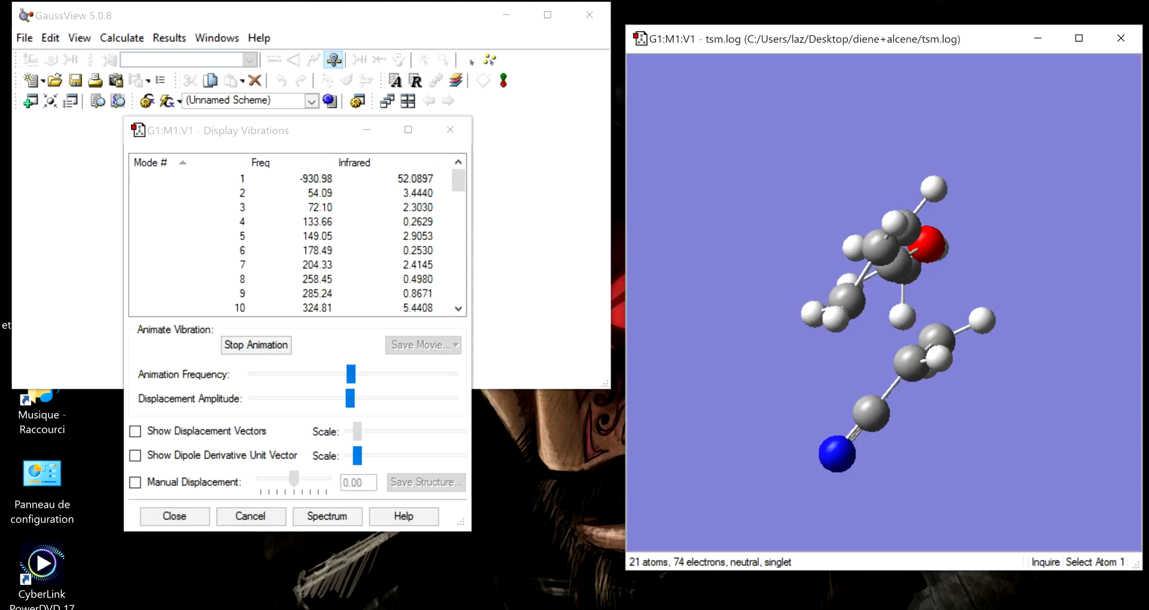
Show the displacement vectors of mode 1 and examine them in the maximized molecule window, then restore its size
click(136, 431)
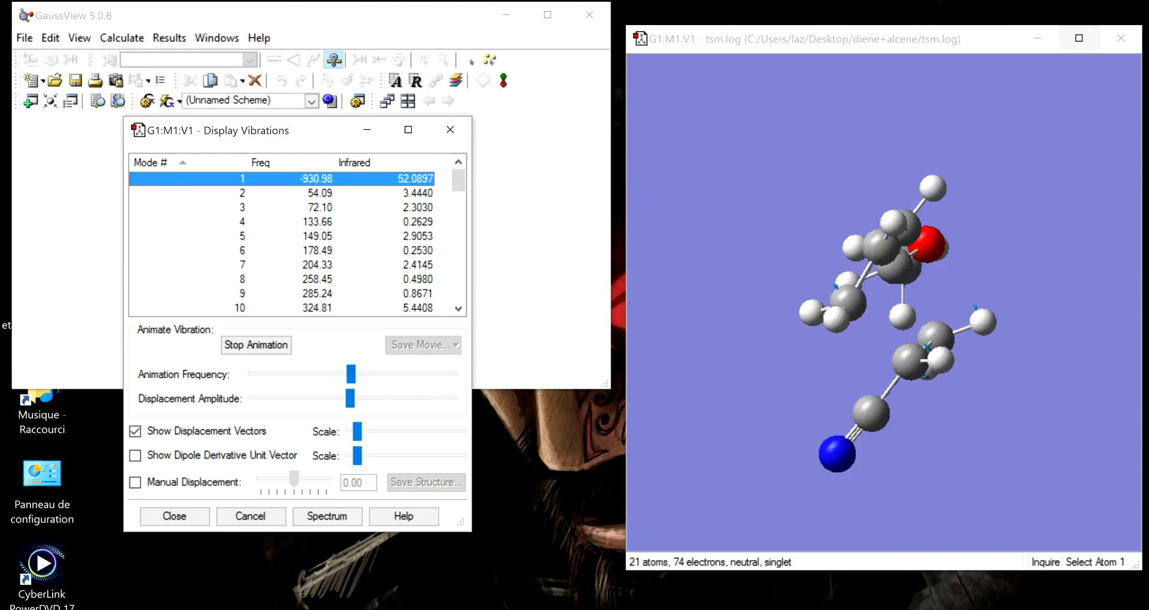
click(1079, 38)
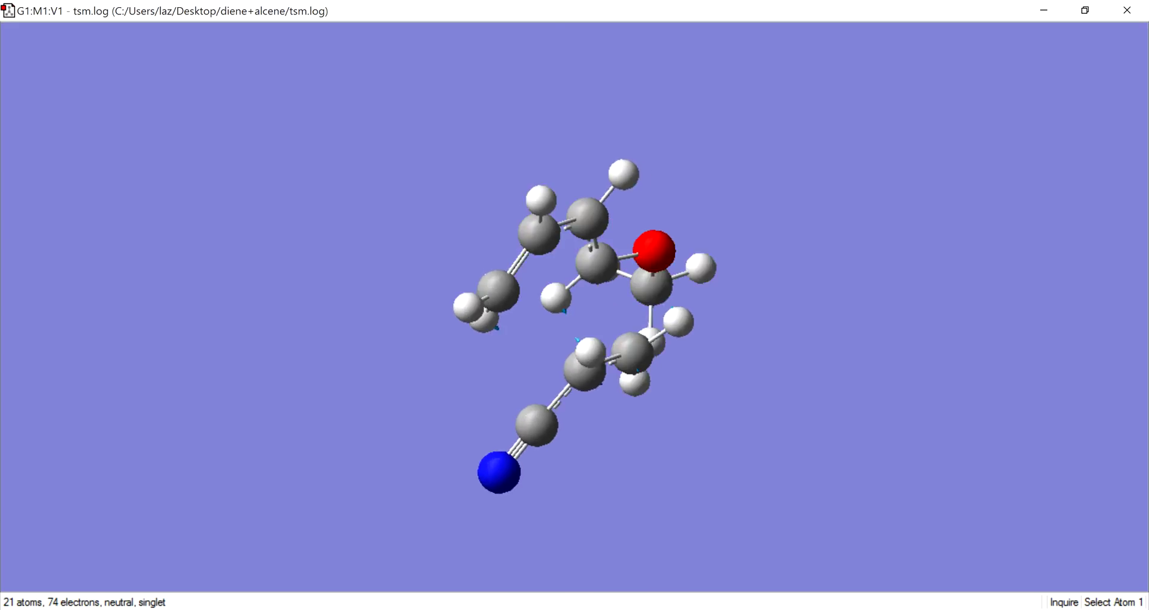
drag(598, 239, 541, 368)
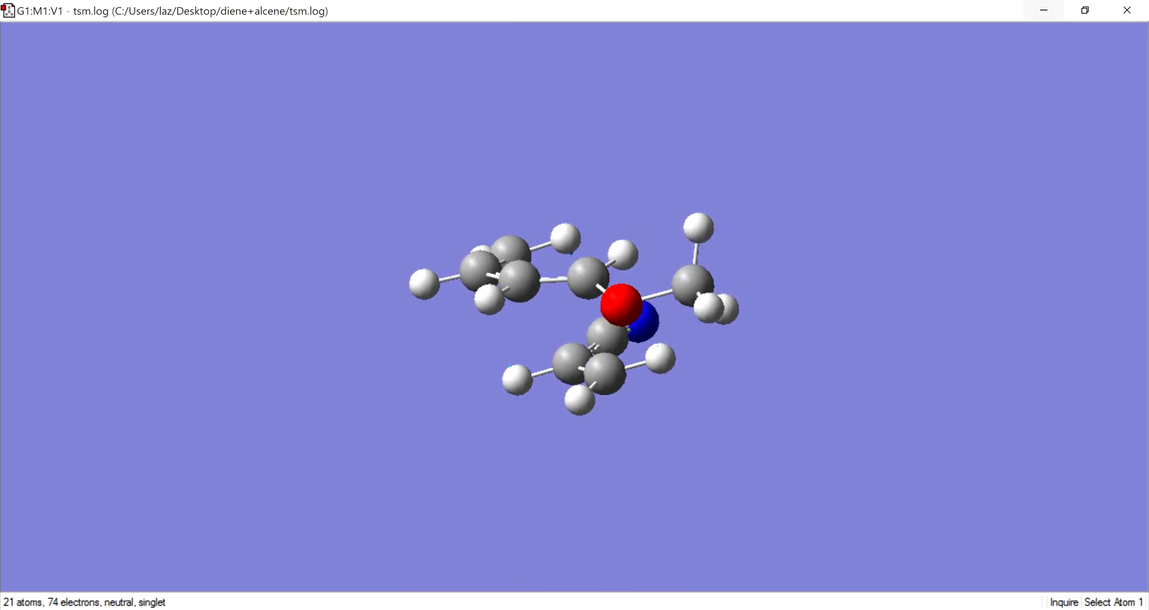
click(1085, 10)
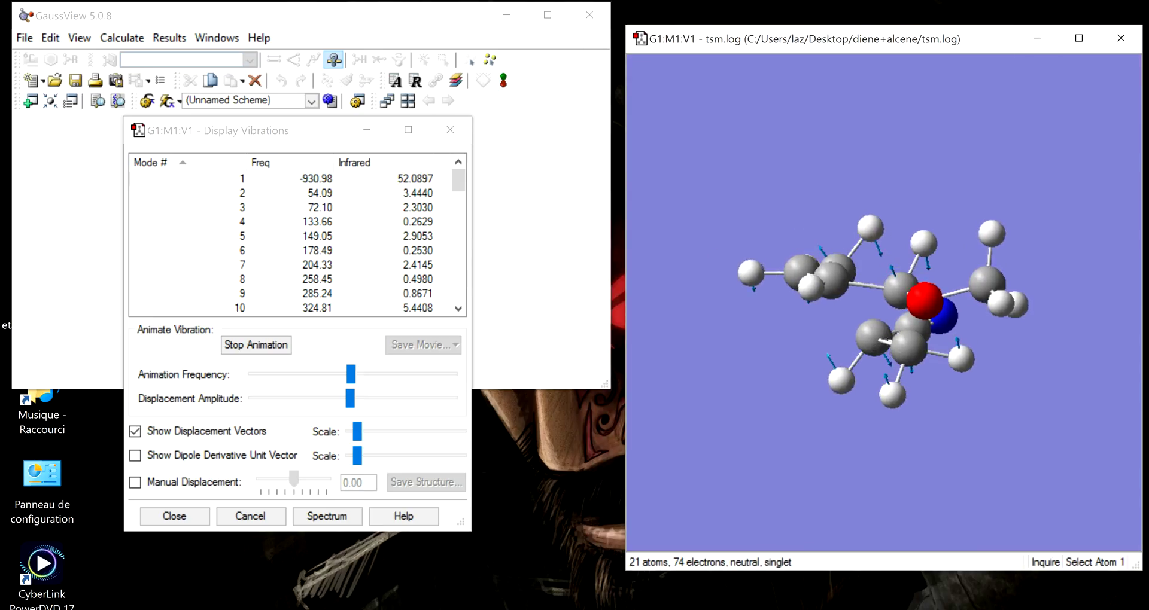
Compare the animations of modes 7 and 8 with mode 1, then close the vibrations display
click(281, 265)
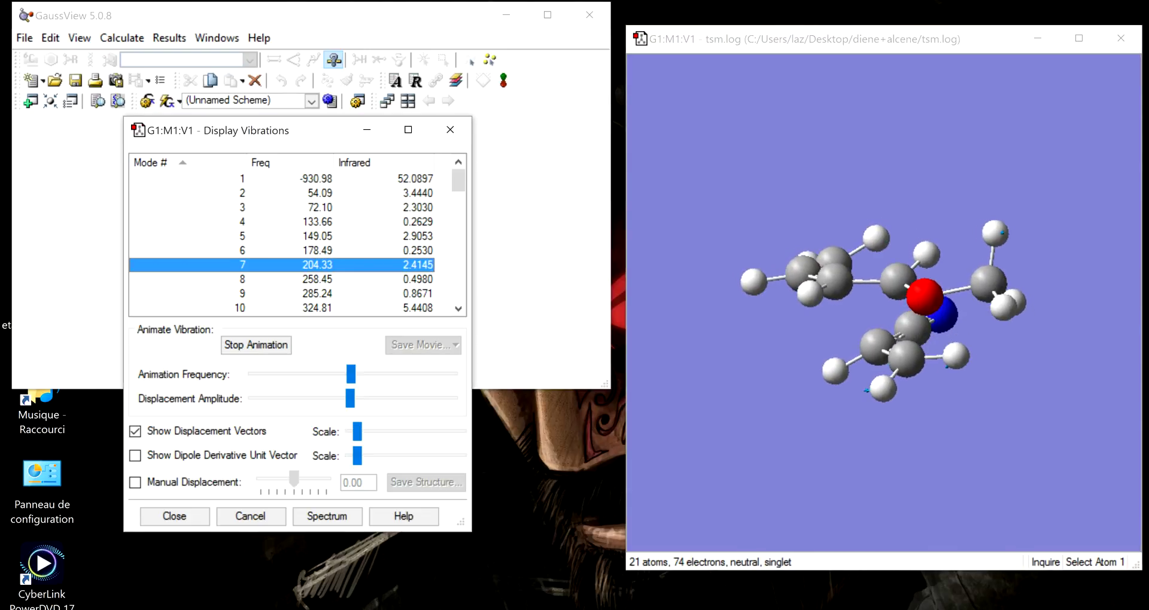
click(281, 280)
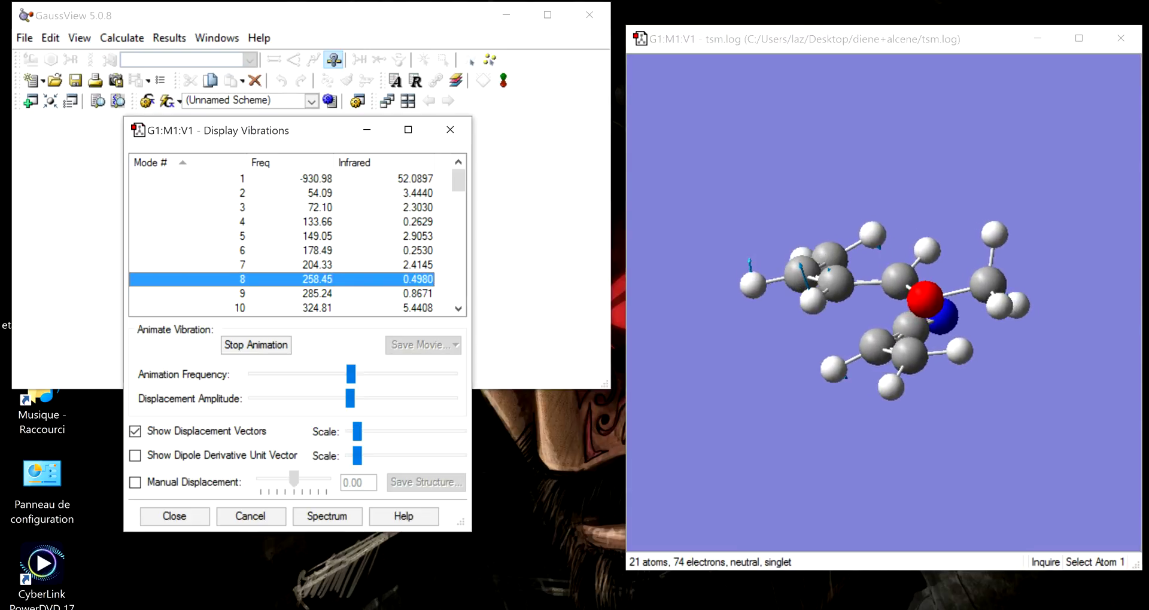
click(281, 179)
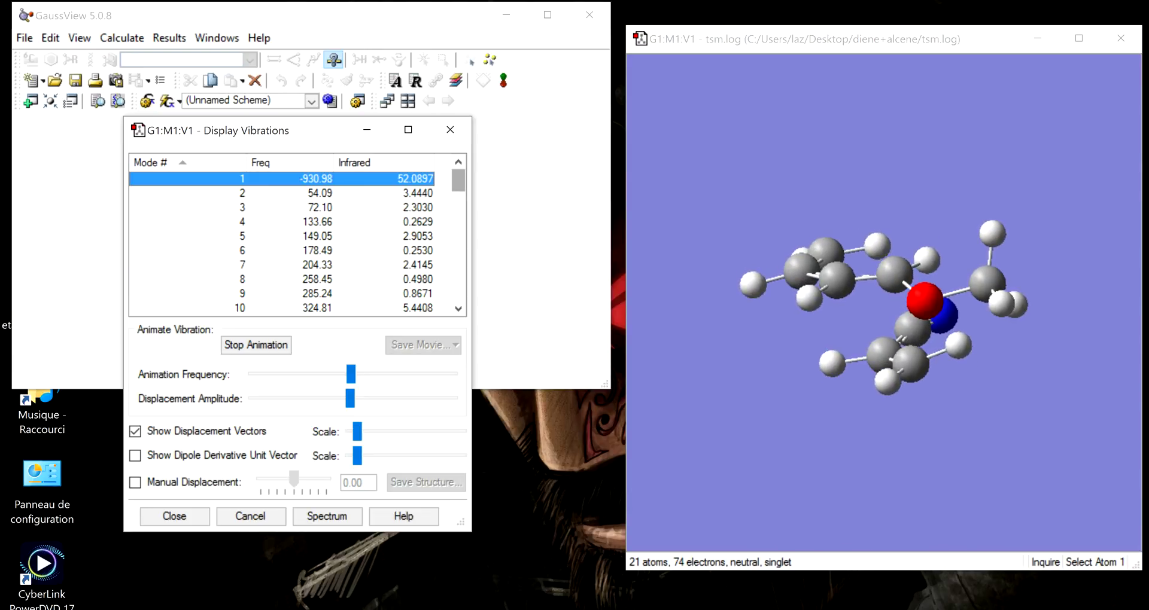
mouse_move(458, 180)
mouse_down()
mouse_move(458, 293)
mouse_move(458, 181)
mouse_up()
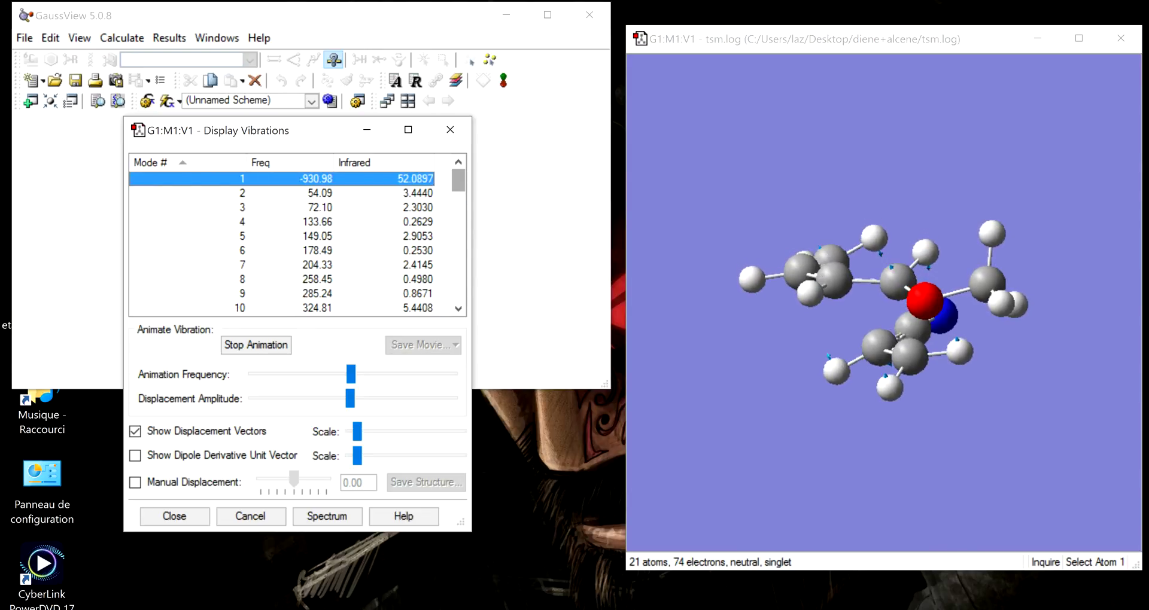
click(450, 129)
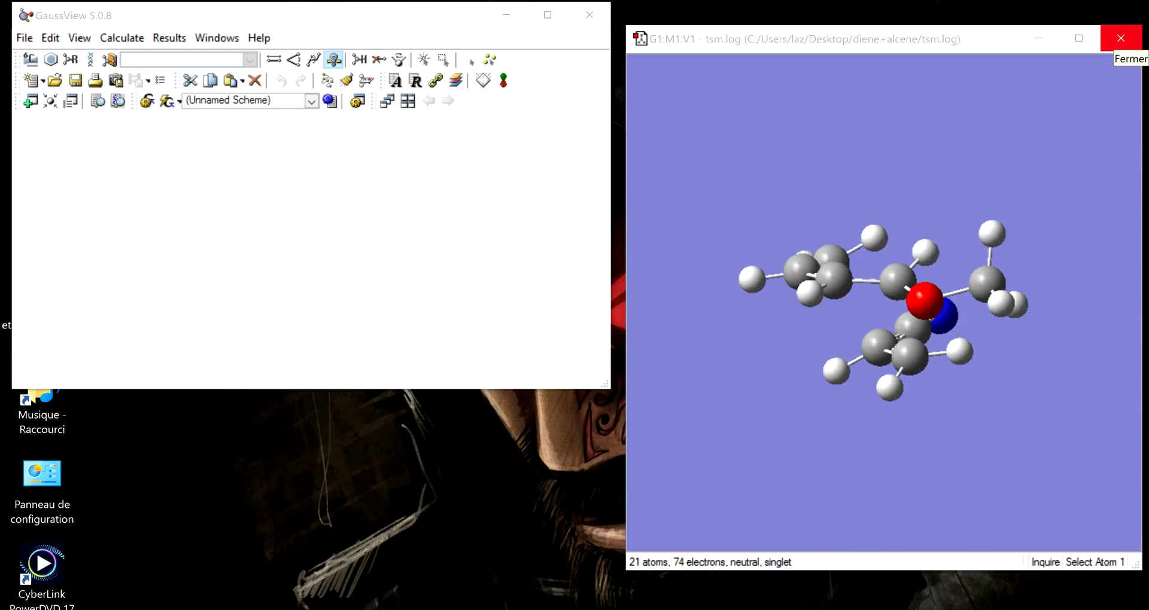
Close the tsm molecule and open the ortho transition state output file tso from the diene+alcene folder
click(1121, 39)
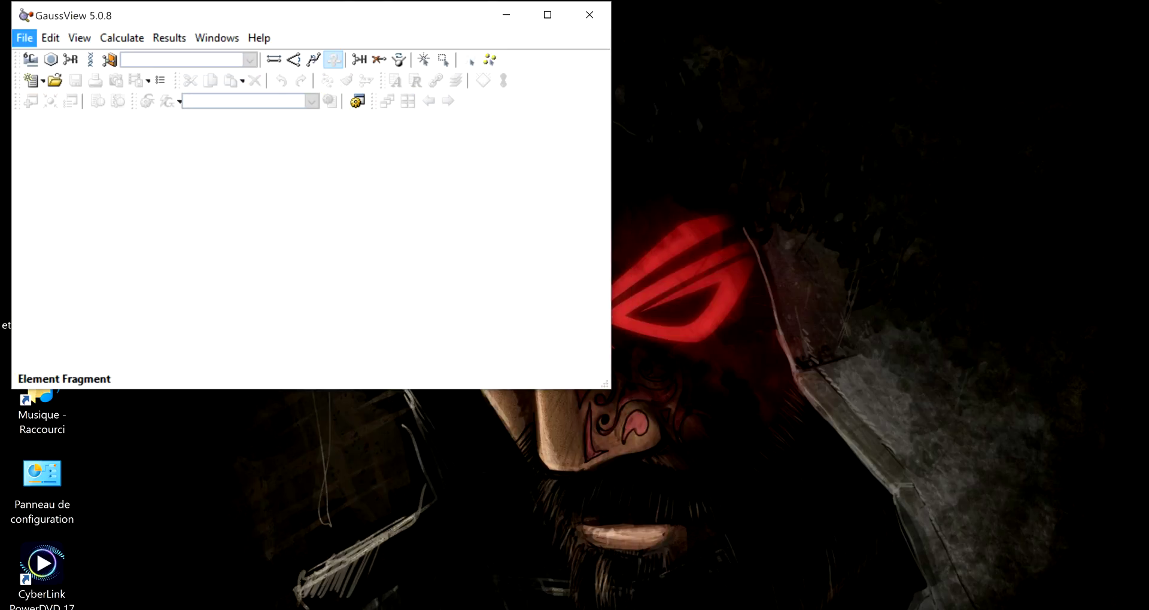
click(24, 37)
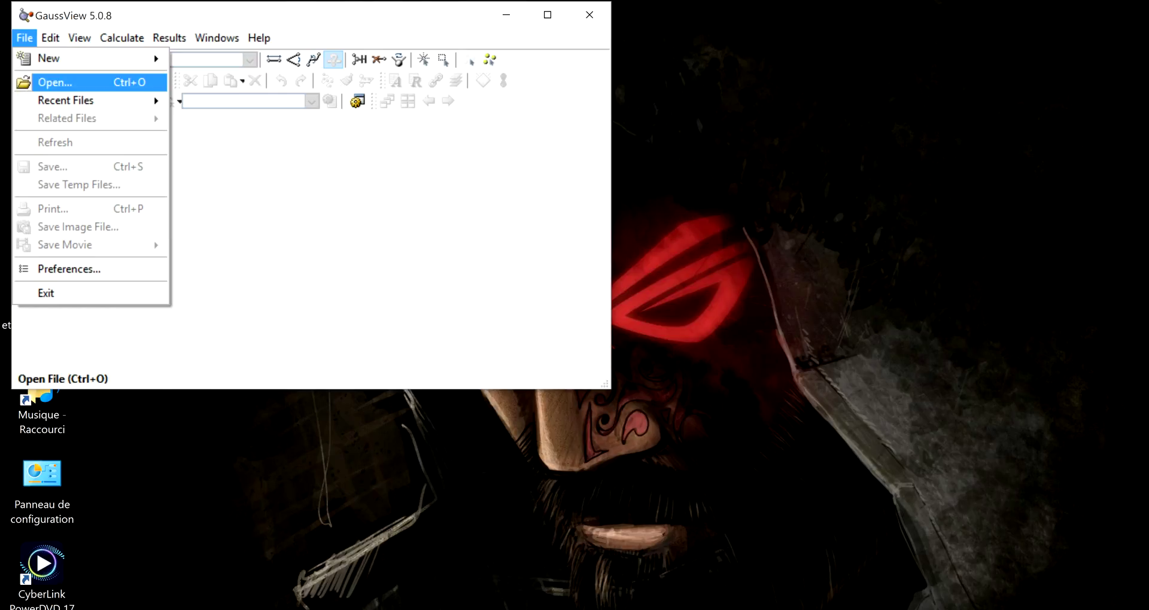
click(55, 82)
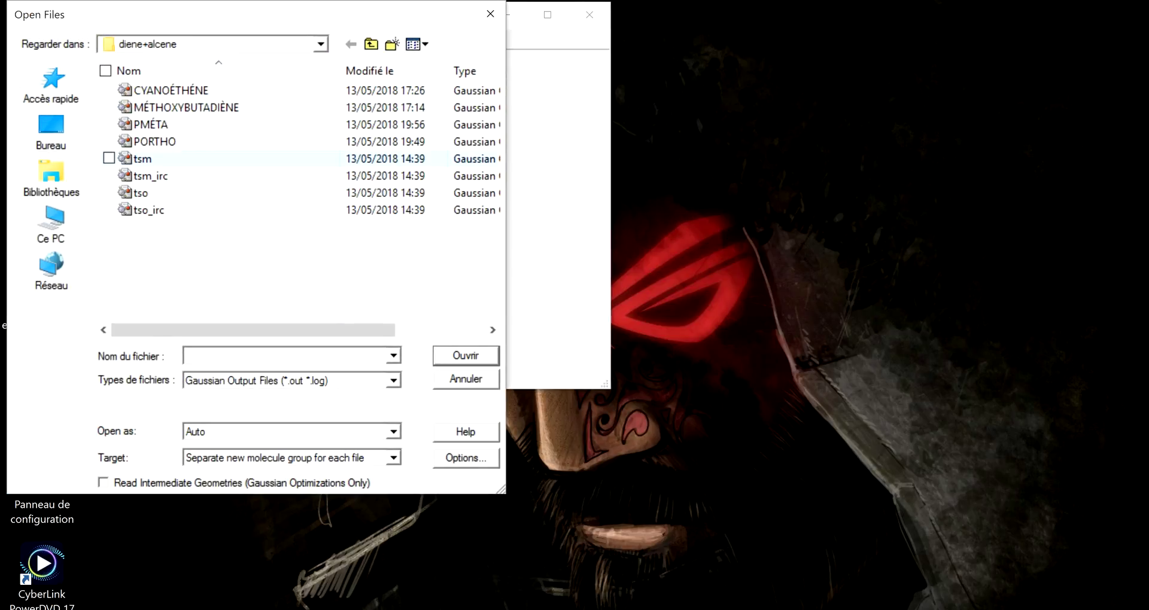
click(147, 193)
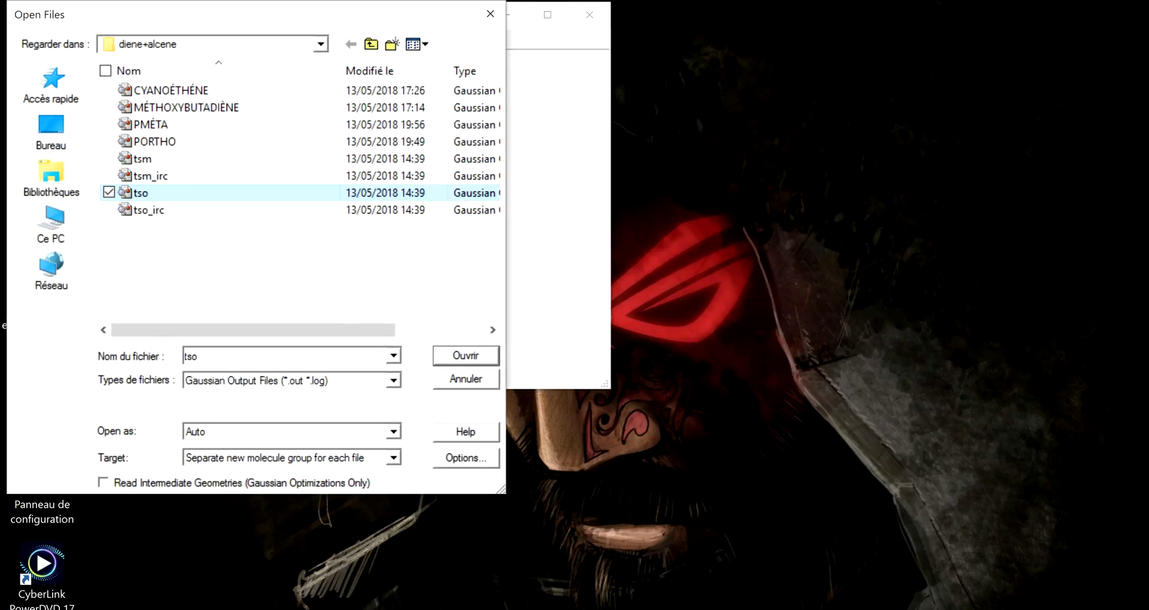
click(466, 356)
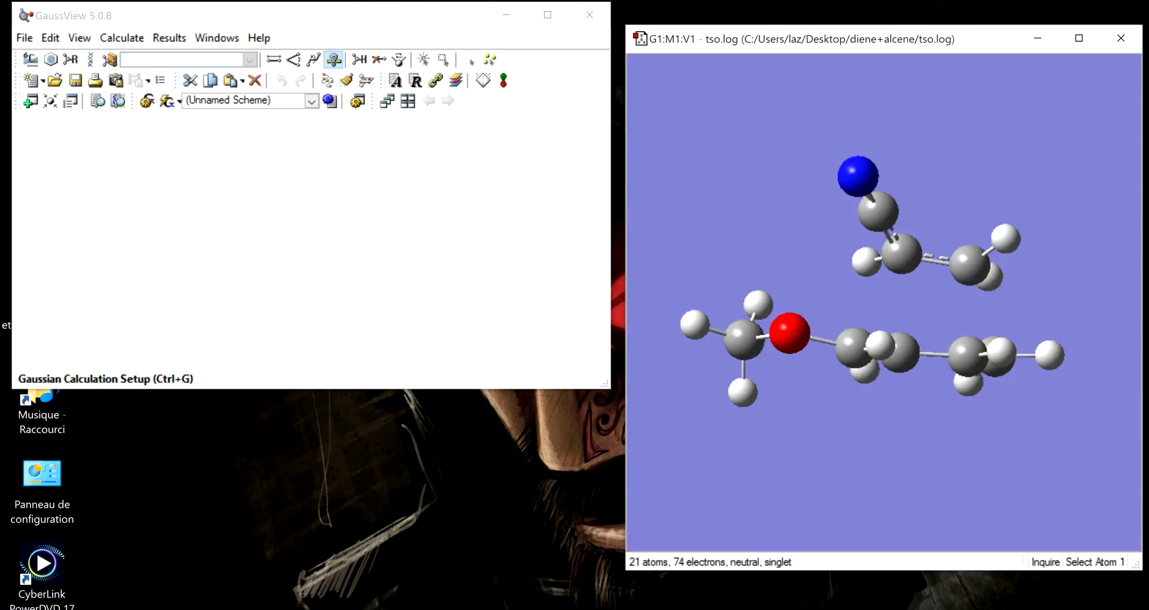
Animate vibration mode 1 of tso with a larger displacement amplitude and show its displacement vectors at an increased scale
click(169, 38)
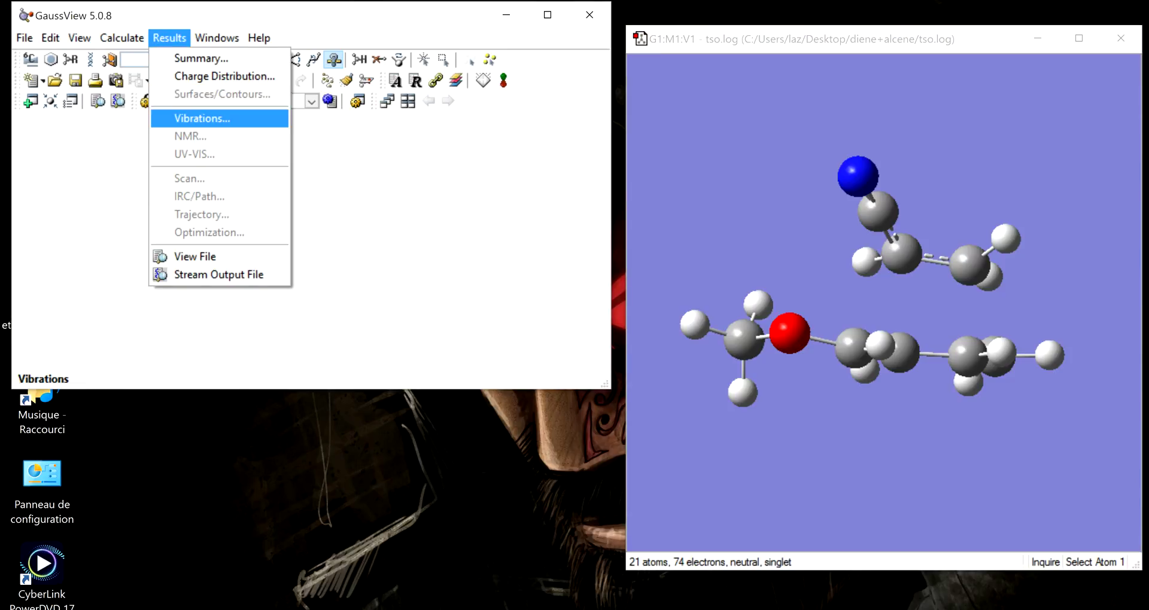
click(201, 118)
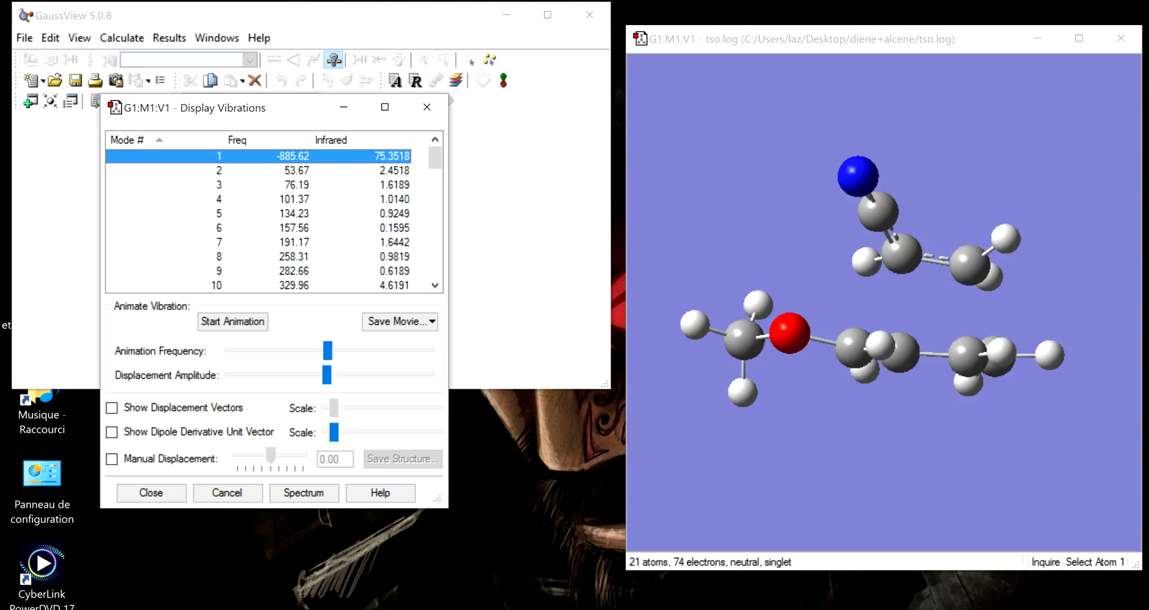
click(233, 321)
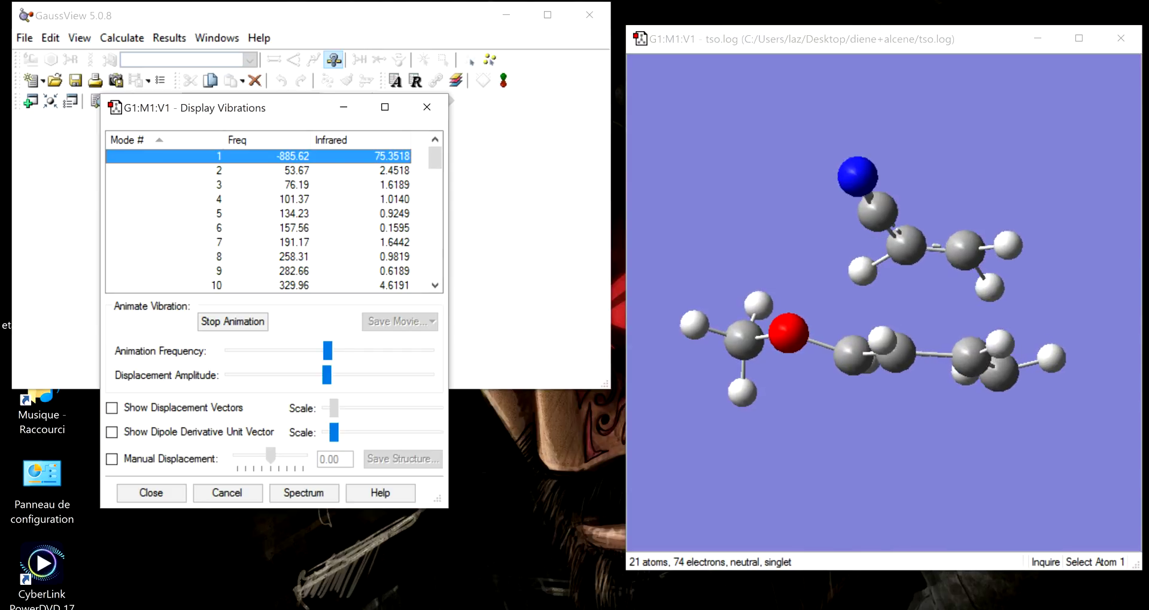
drag(327, 375, 363, 376)
click(112, 408)
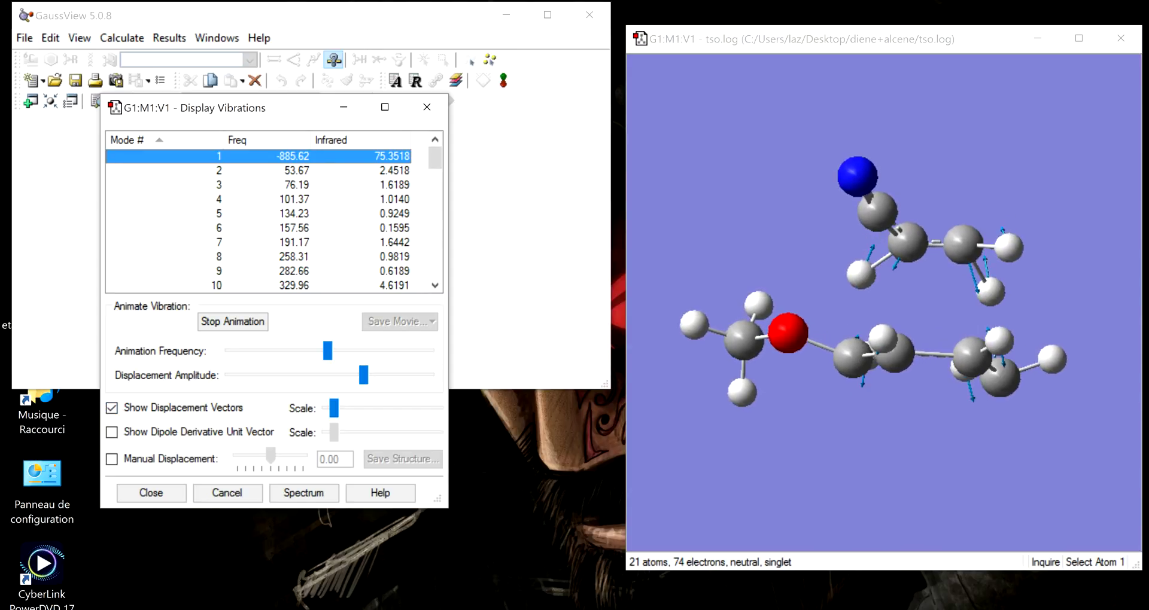
drag(334, 408, 341, 408)
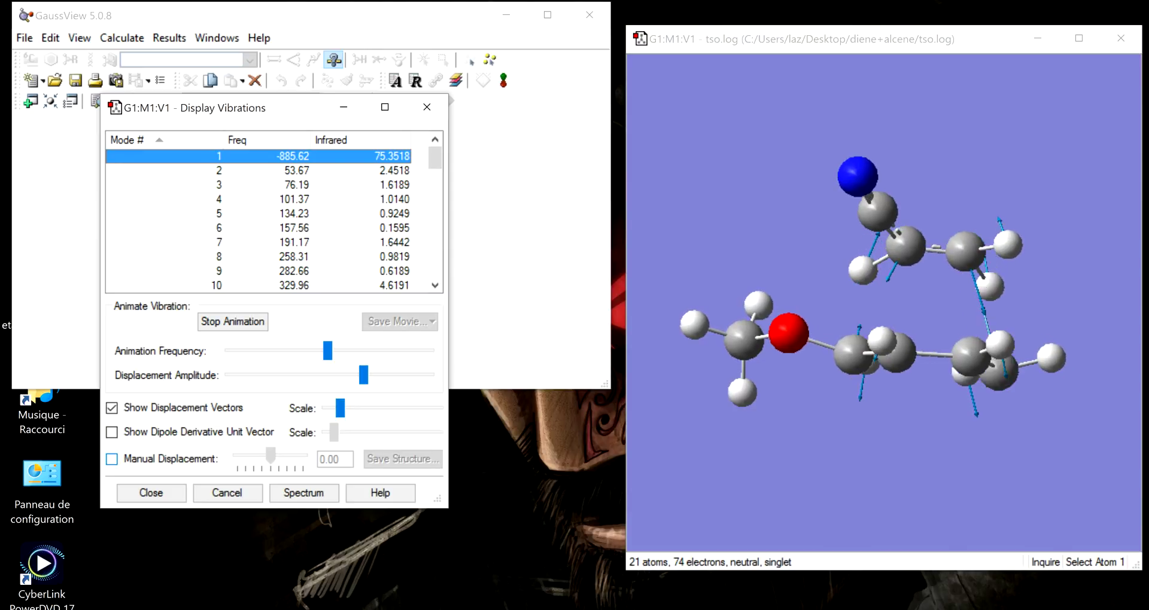
Display the IR spectrum of tso, inspect the vibrating structure from another angle, and close the file
click(304, 493)
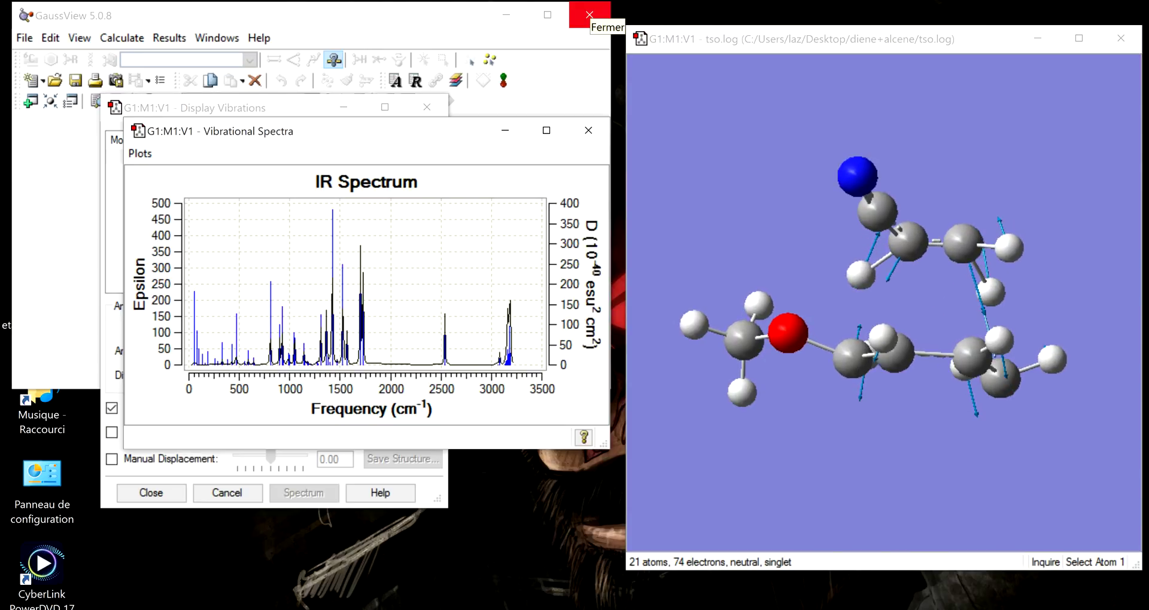
click(589, 15)
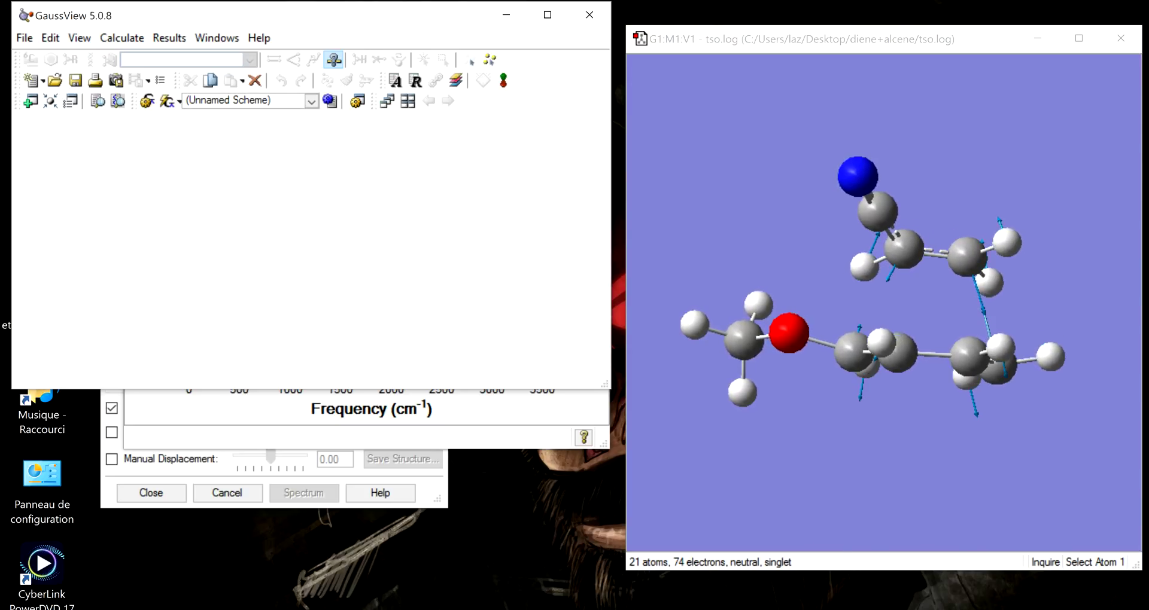
drag(951, 180, 855, 213)
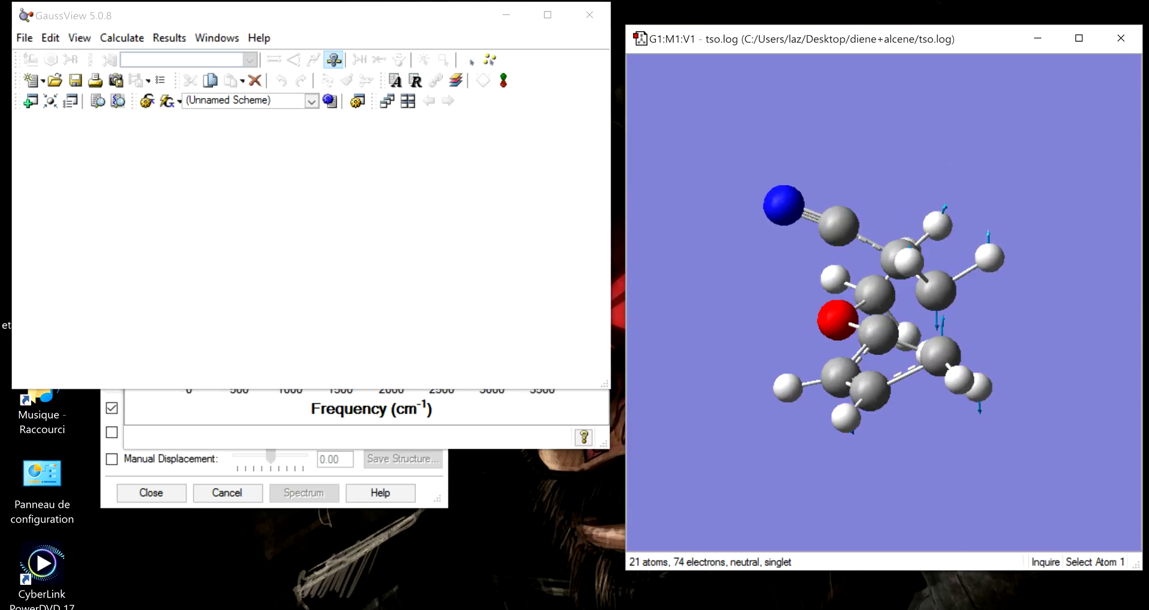
key(alt+F4)
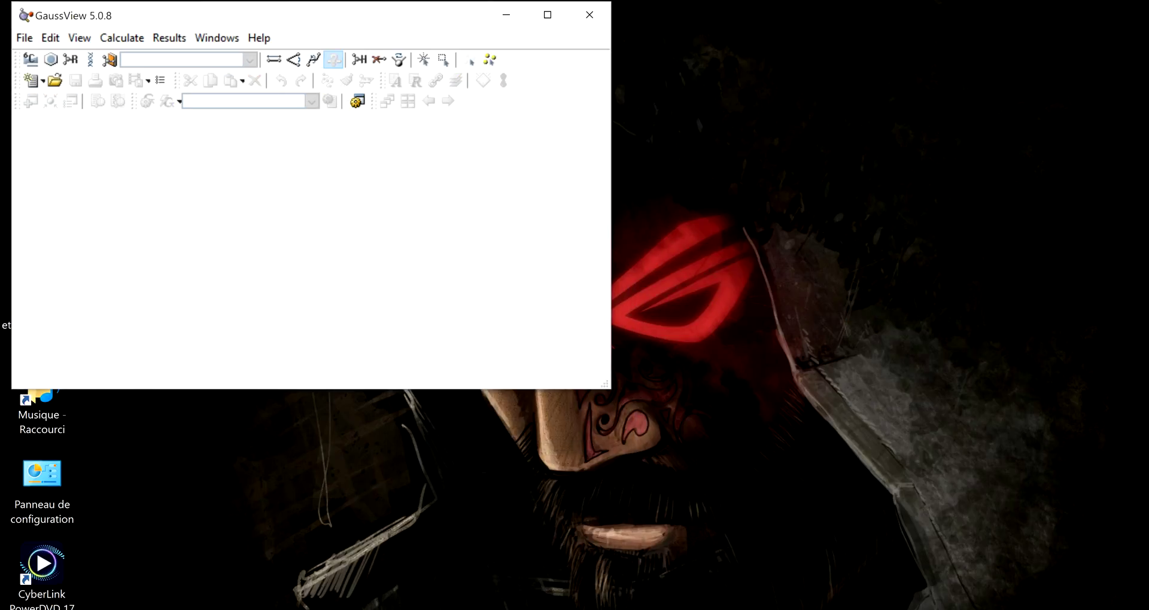
Open the ortho reaction path output file tso_irc from the diene+alcene folder
click(25, 37)
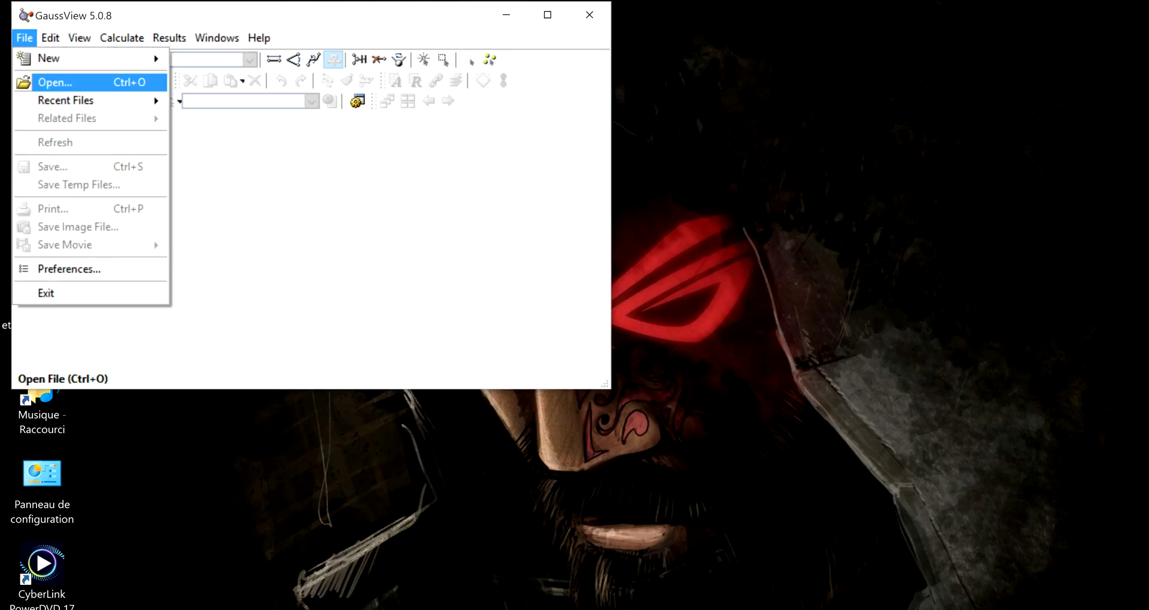
click(54, 82)
click(147, 210)
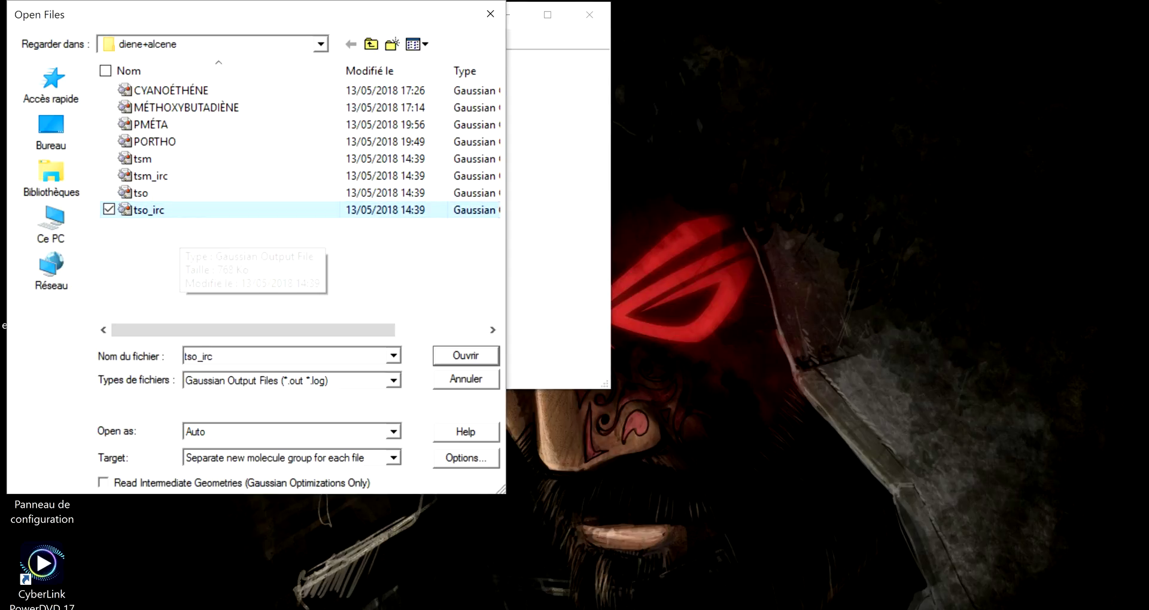
click(465, 356)
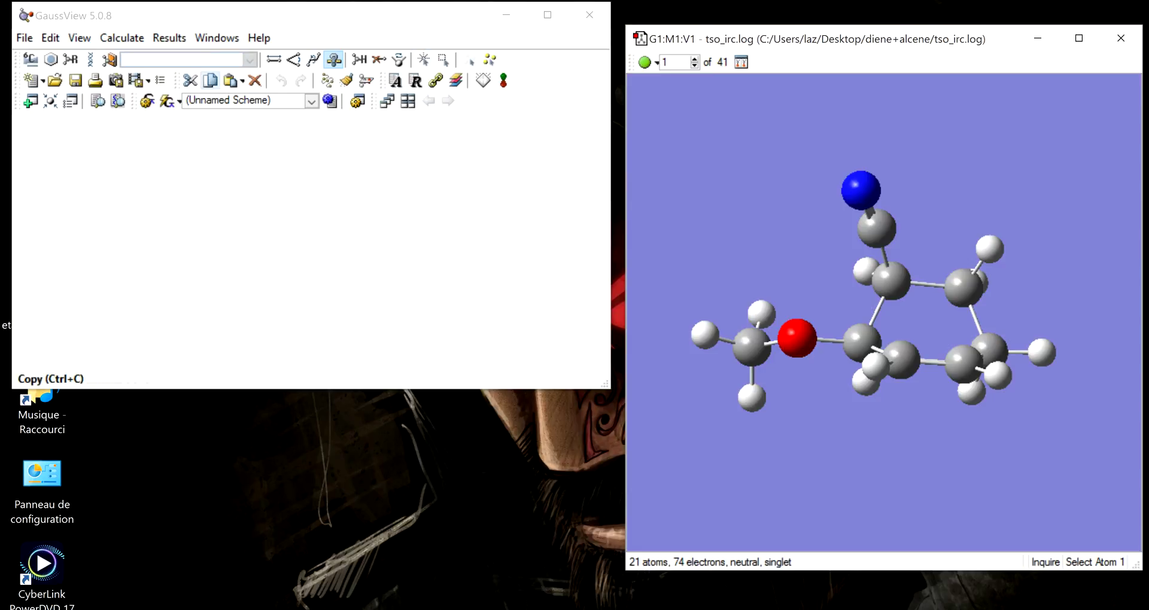
Plot the total energy along the IRC, enlarge the start of the curve, and select the third point
click(169, 39)
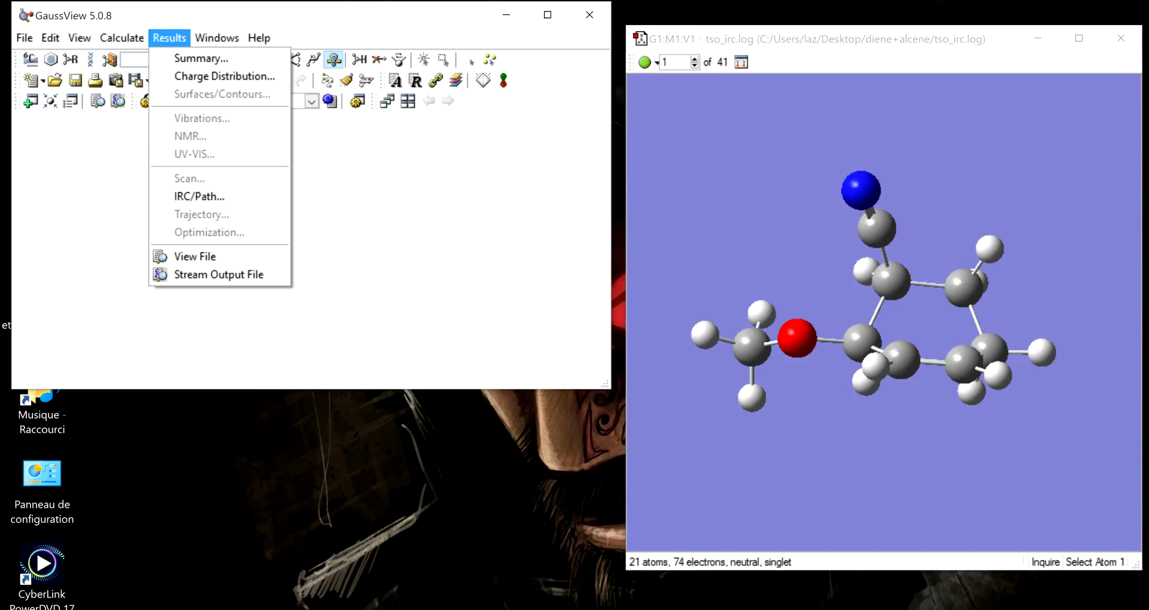
click(199, 196)
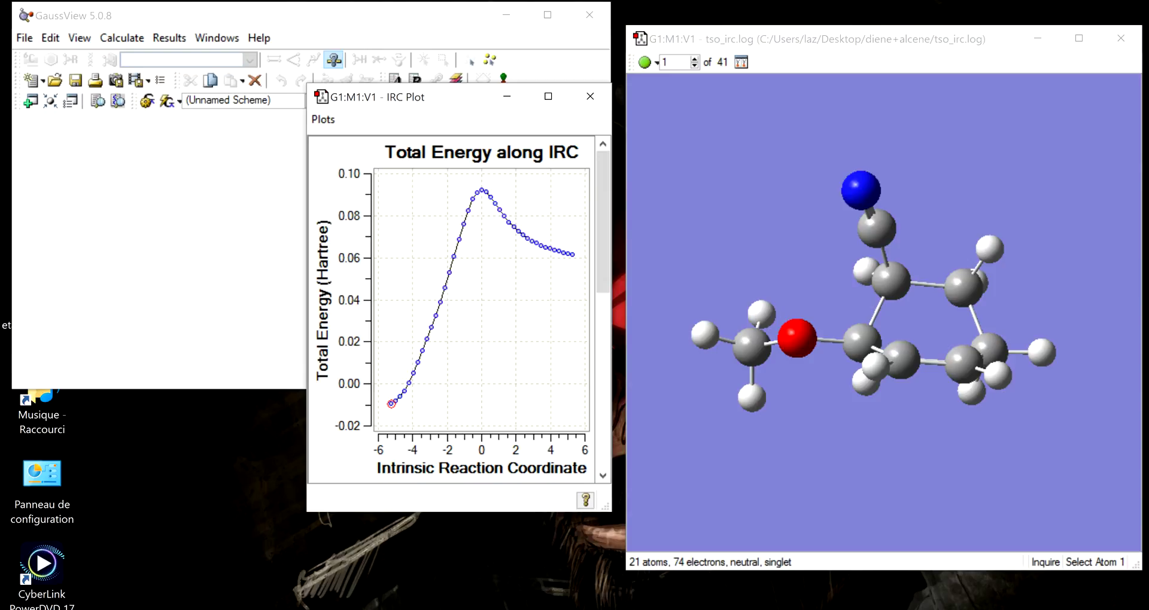
mouse_move(392, 404)
mouse_down()
mouse_move(407, 381)
mouse_move(392, 404)
mouse_move(404, 394)
mouse_up()
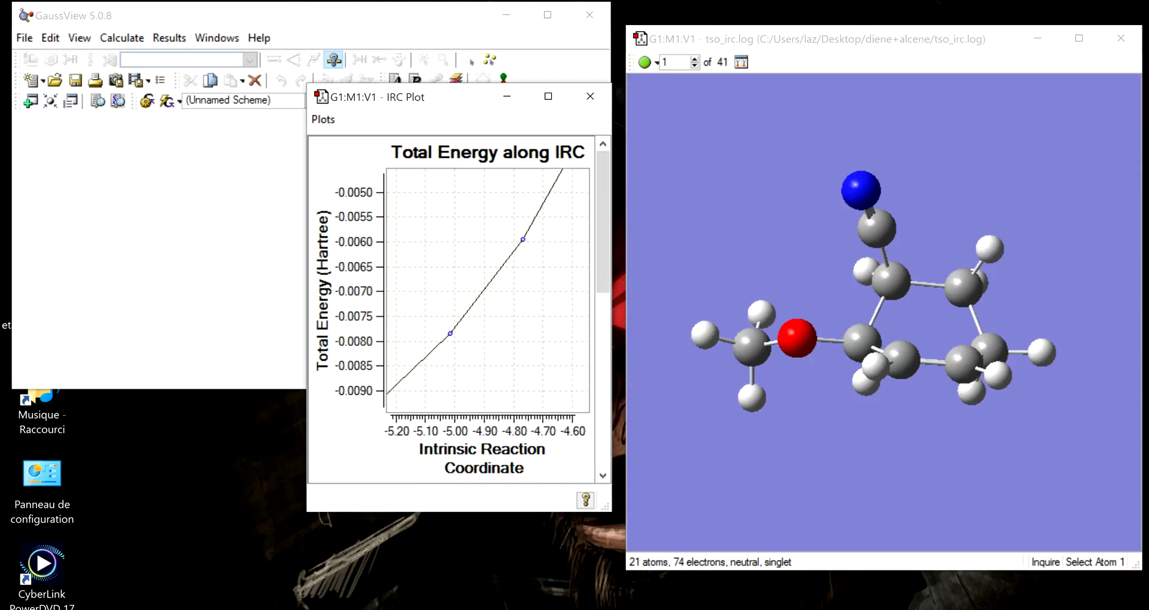
click(523, 239)
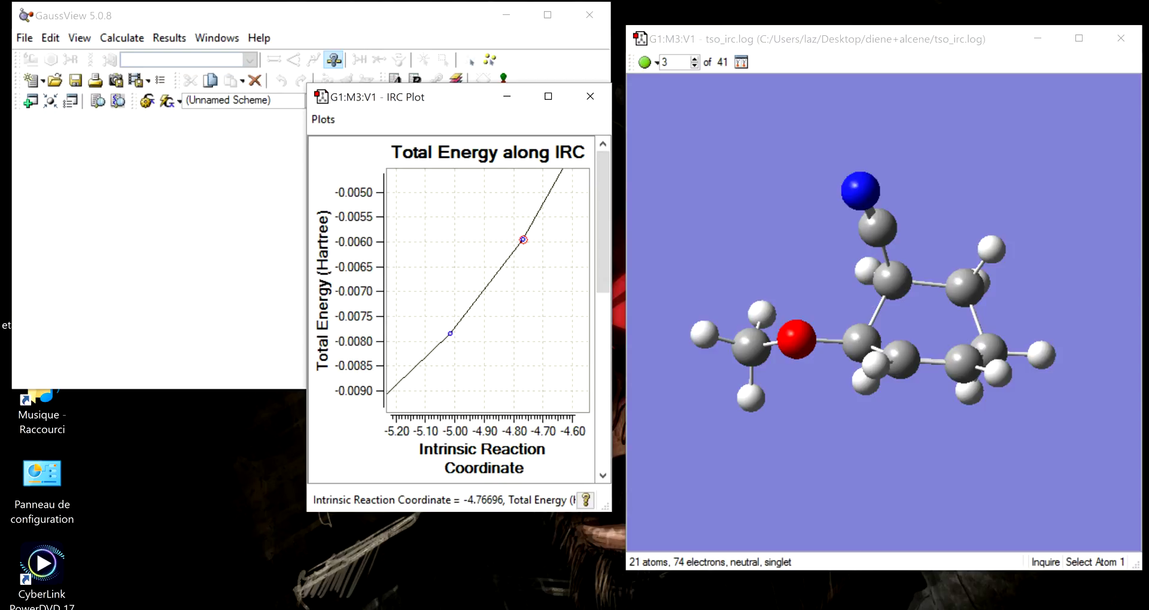
Examine the RMS gradient norm curve in the maximized plot window and restore the total energy curve's full range
scroll(454, 308, down, 5)
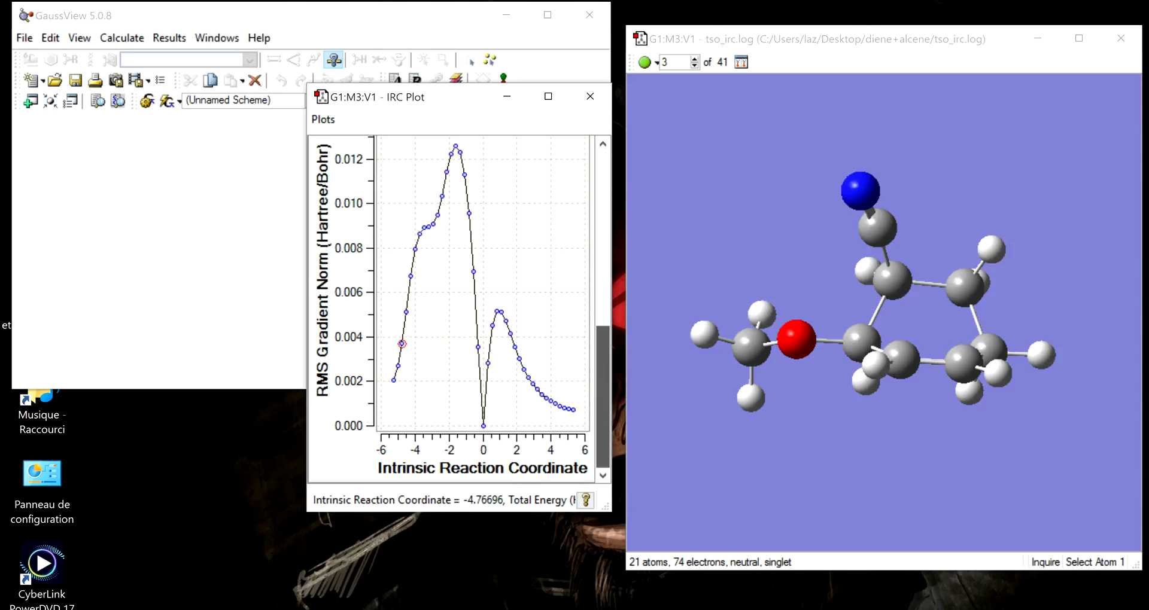
drag(602, 397, 603, 396)
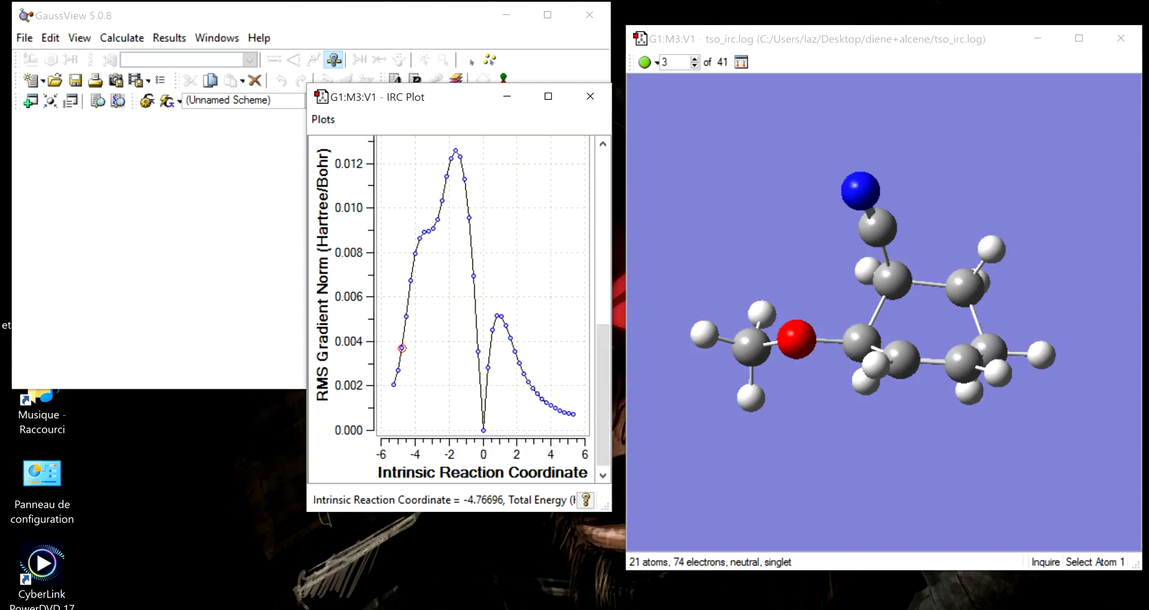
click(547, 96)
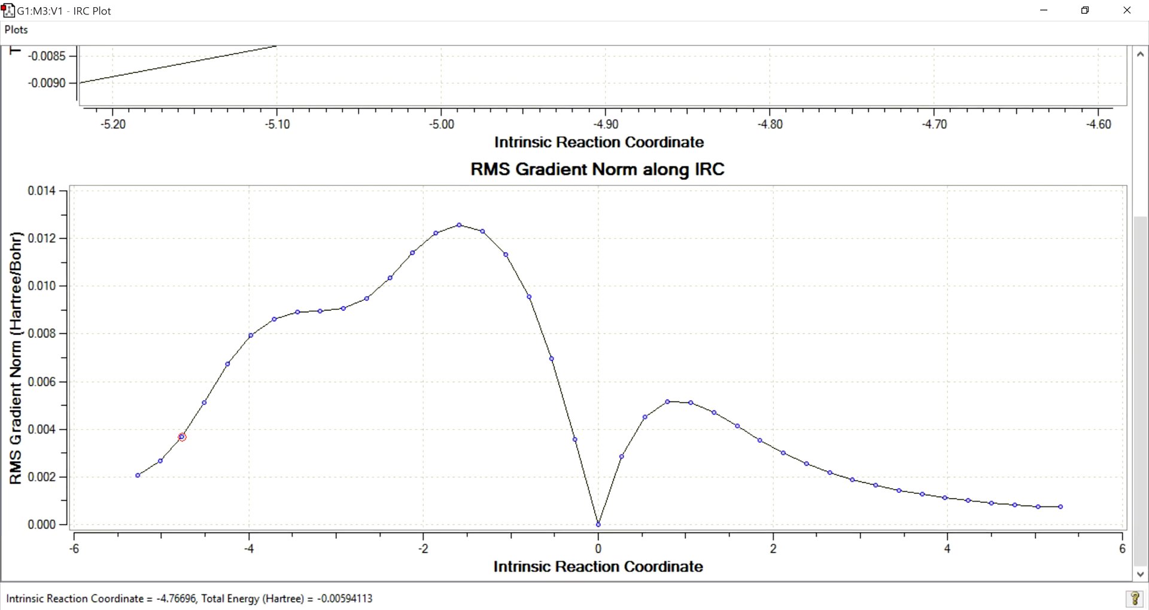
drag(804, 54, 797, 108)
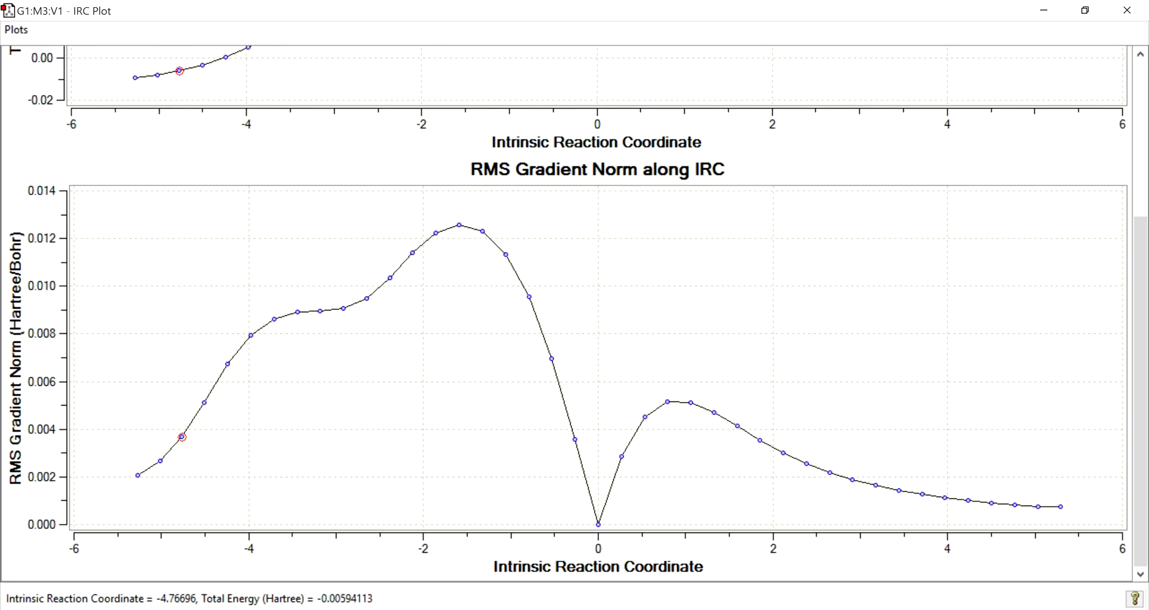
scroll(597, 311, up, 5)
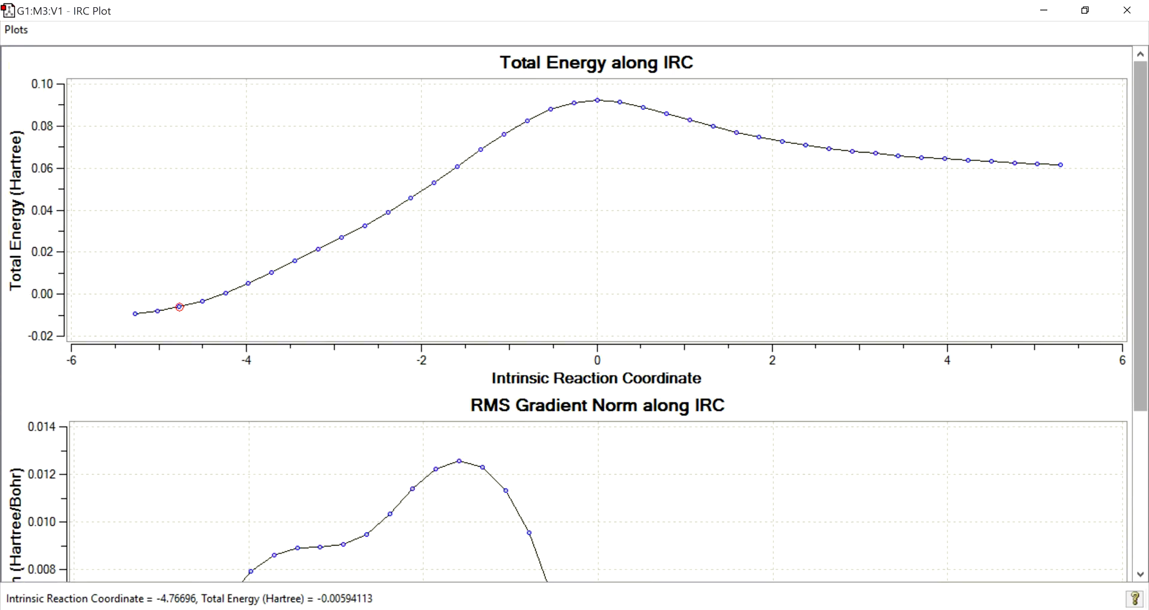
drag(898, 473, 842, 299)
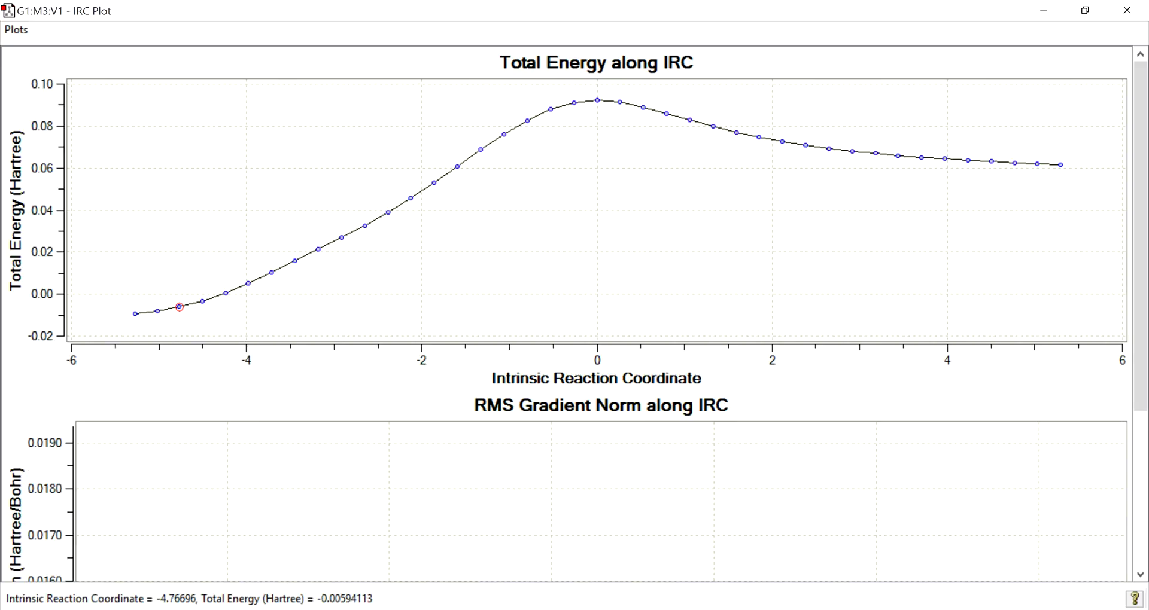
Select the energy maximum at coordinate 0 and point 25 on the total energy curve, then restore the plot window's size
click(597, 101)
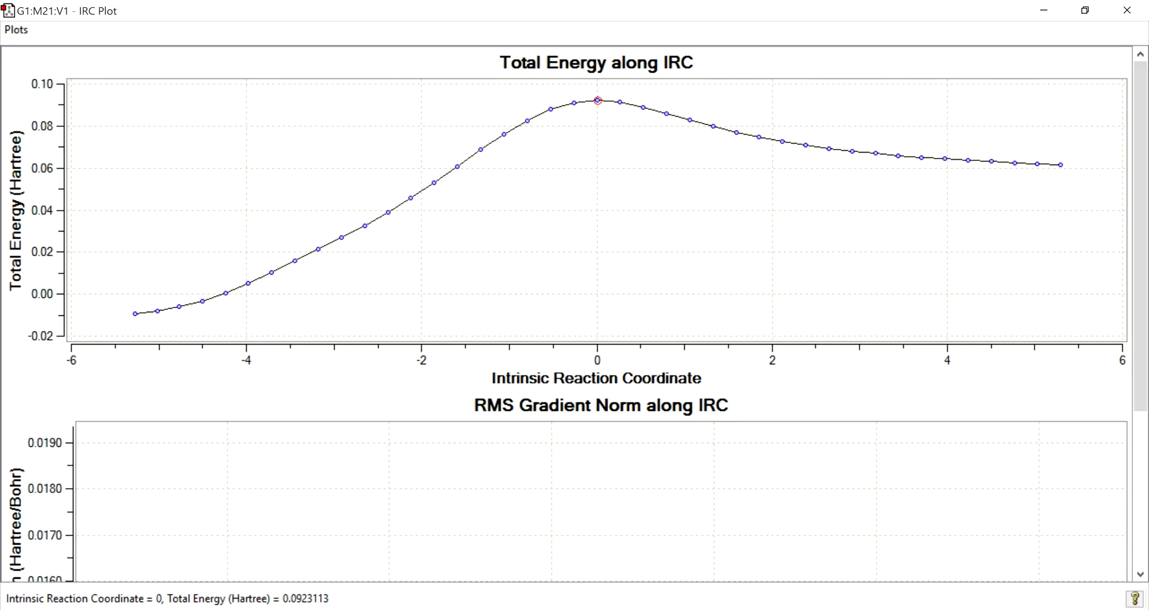
click(690, 120)
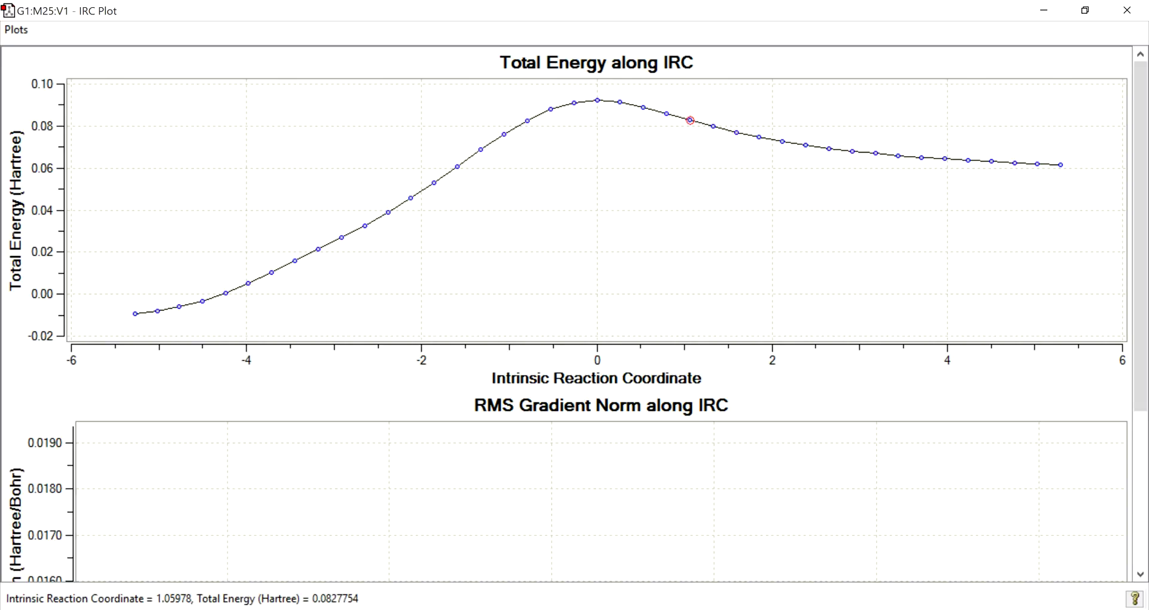
click(1085, 10)
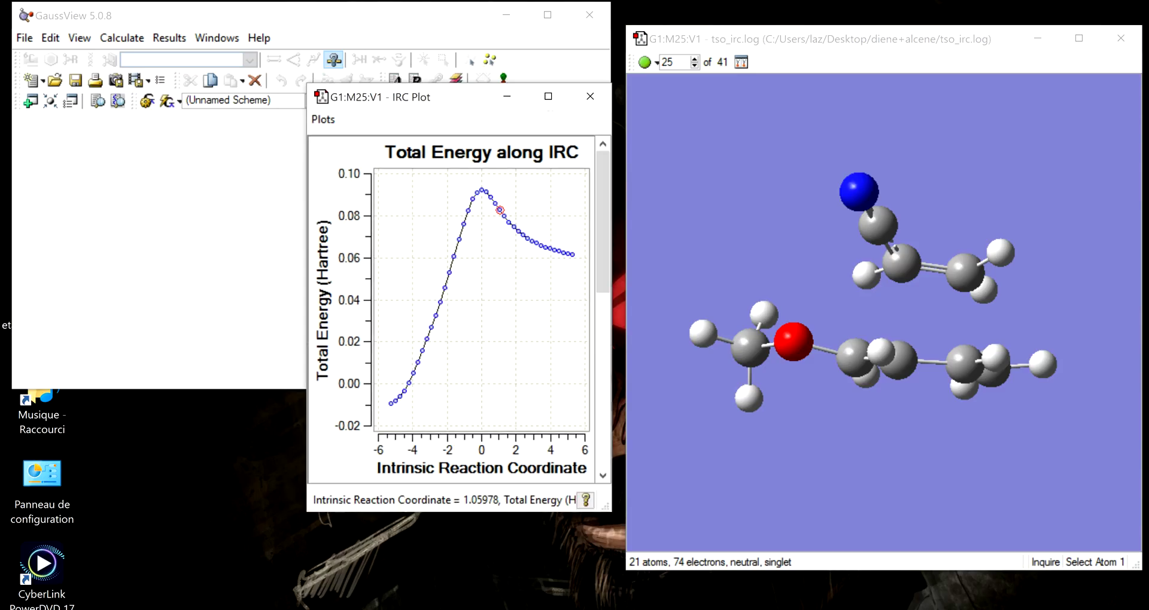
Inspect the structures at IRC points 32, 35, 37, 39, 40 and 41 on the energy curve, then close the plot
click(532, 241)
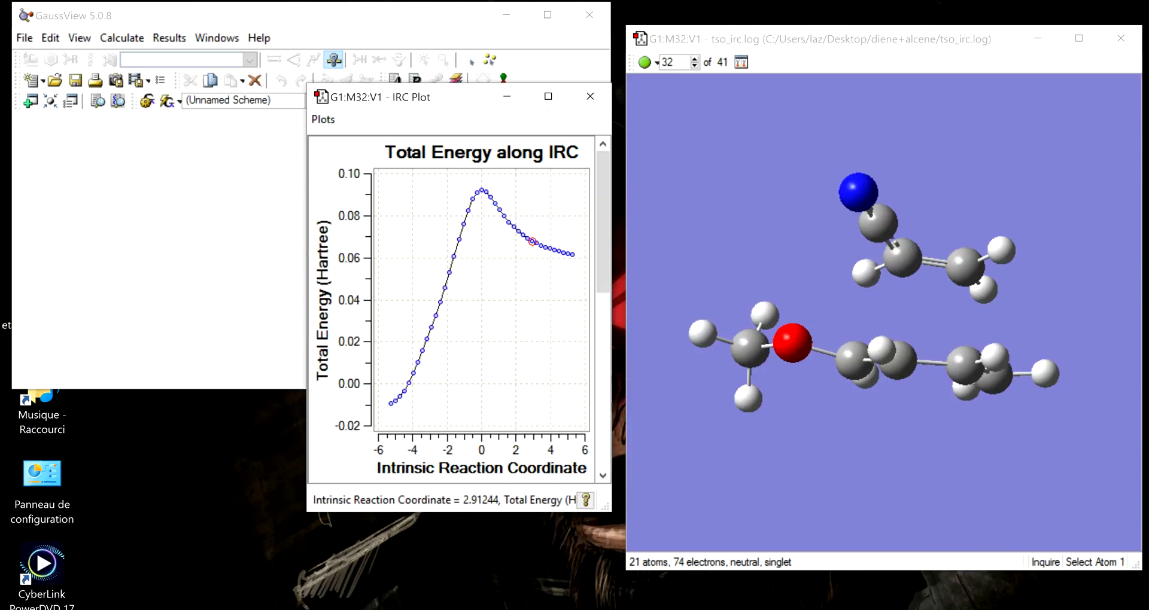
click(545, 247)
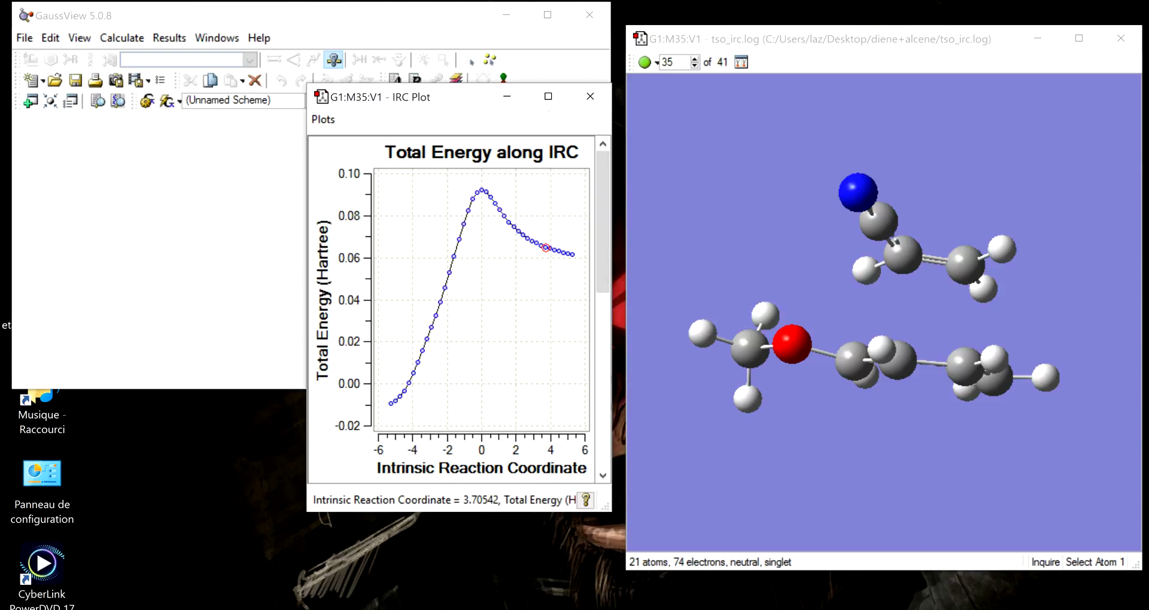
click(555, 251)
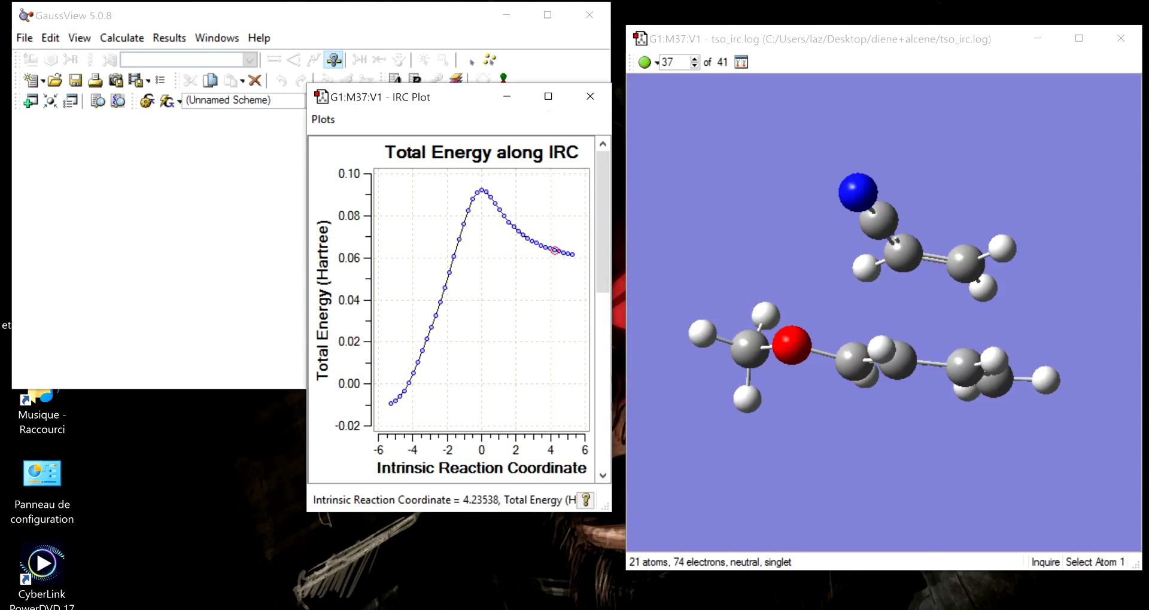
click(563, 253)
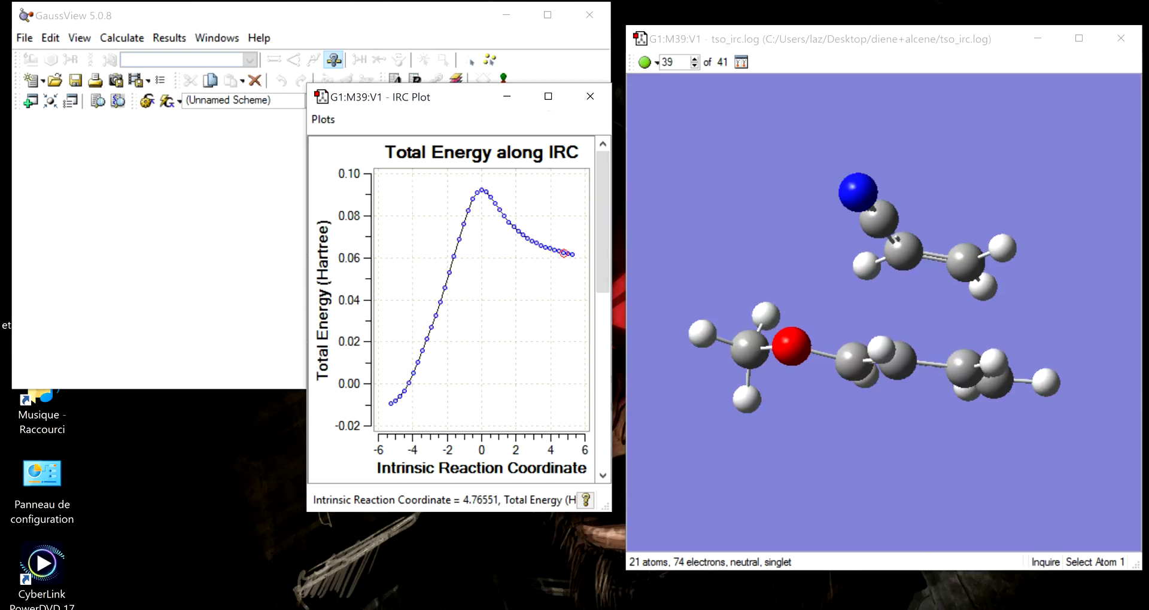
click(568, 253)
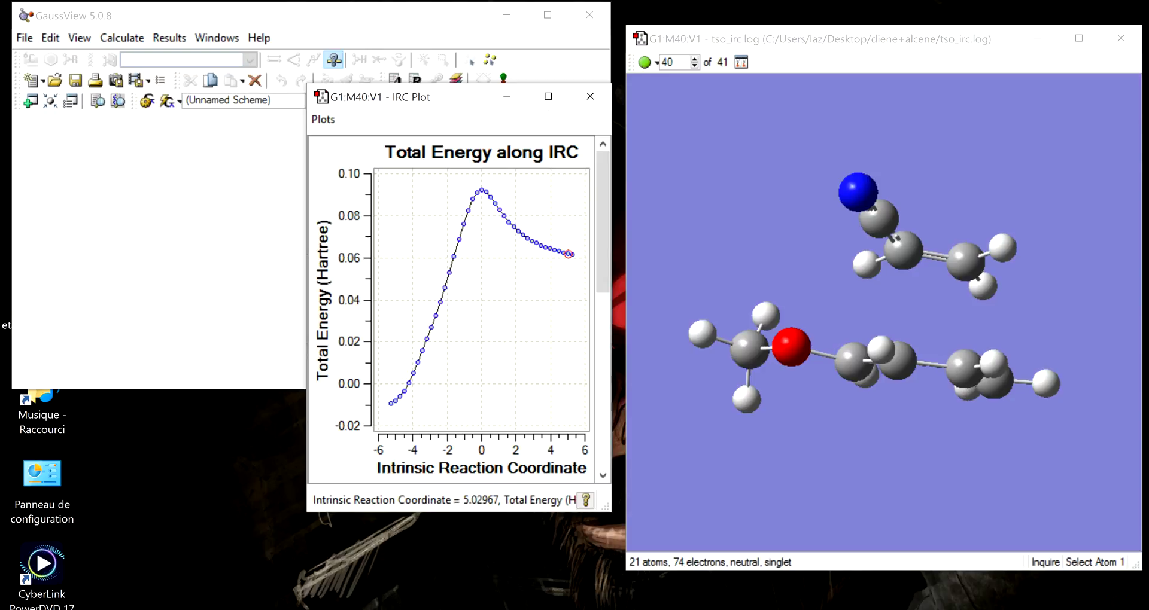
click(573, 255)
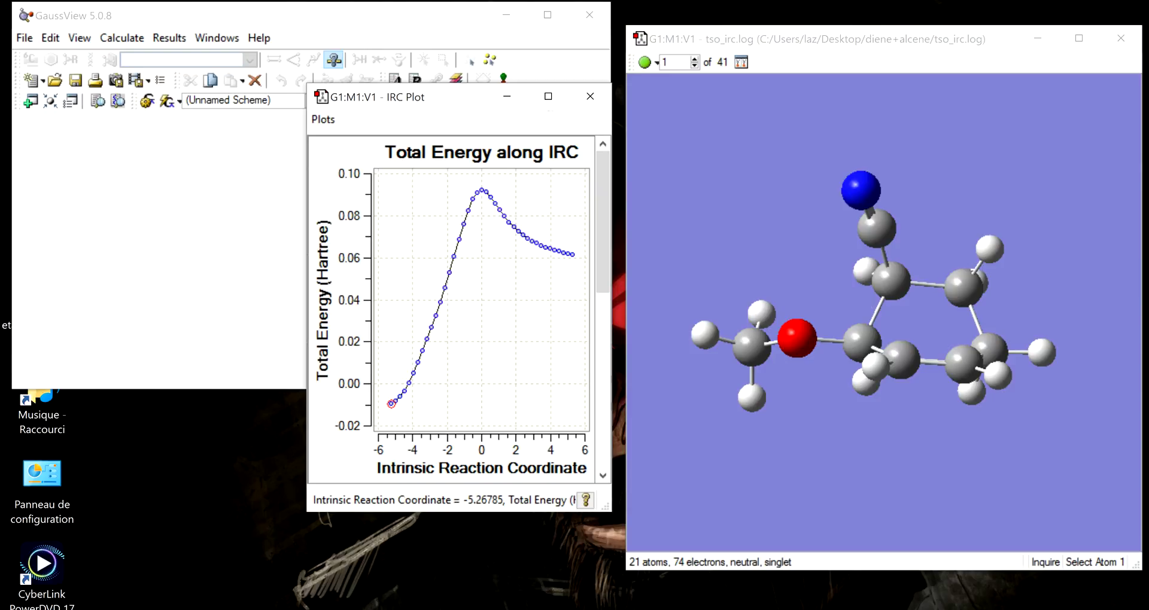
click(572, 255)
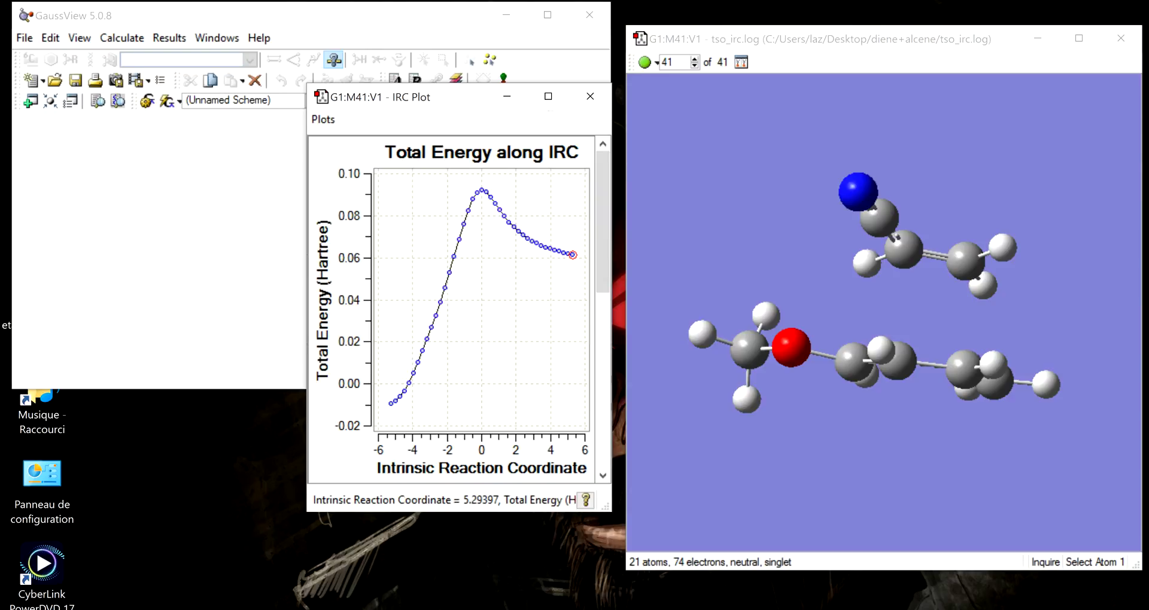
click(590, 96)
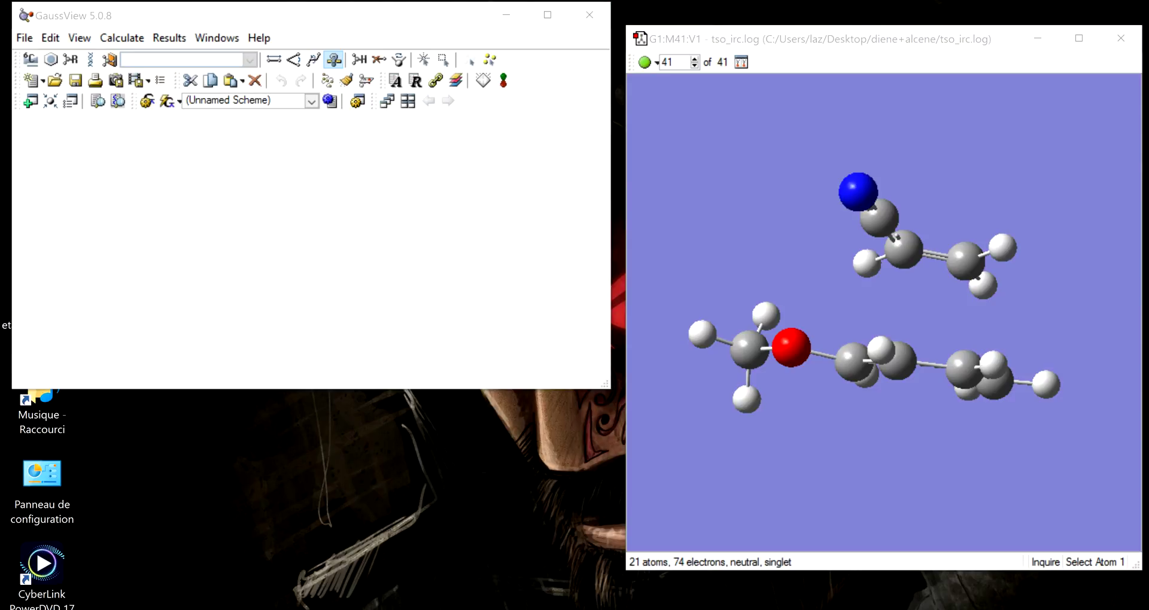
mouse_move(641, 609)
click(877, 609)
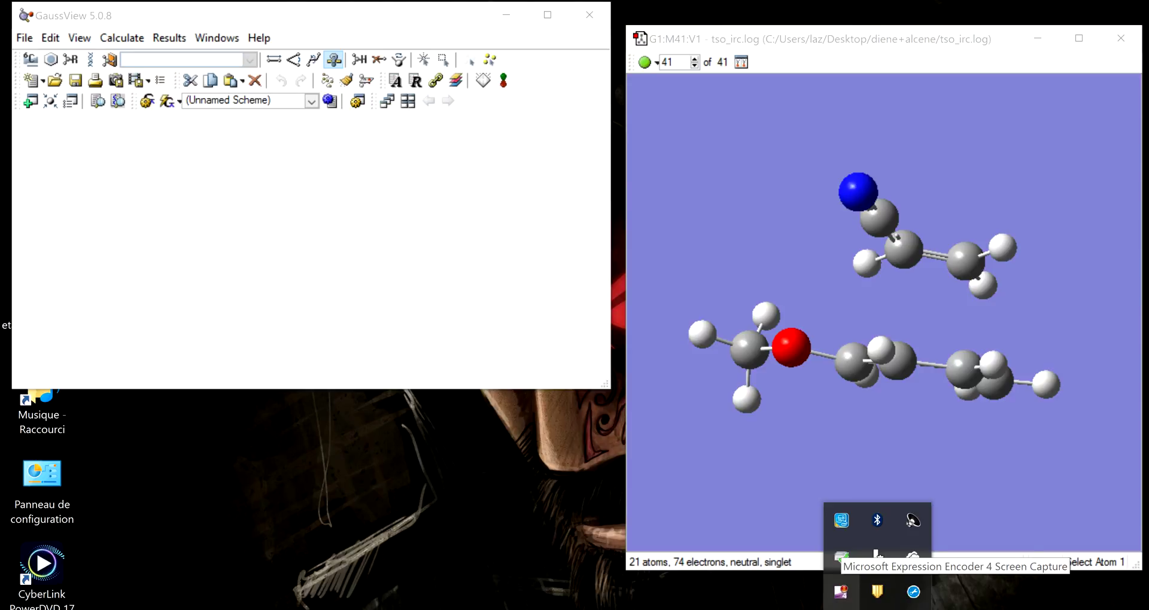
right_click(840, 591)
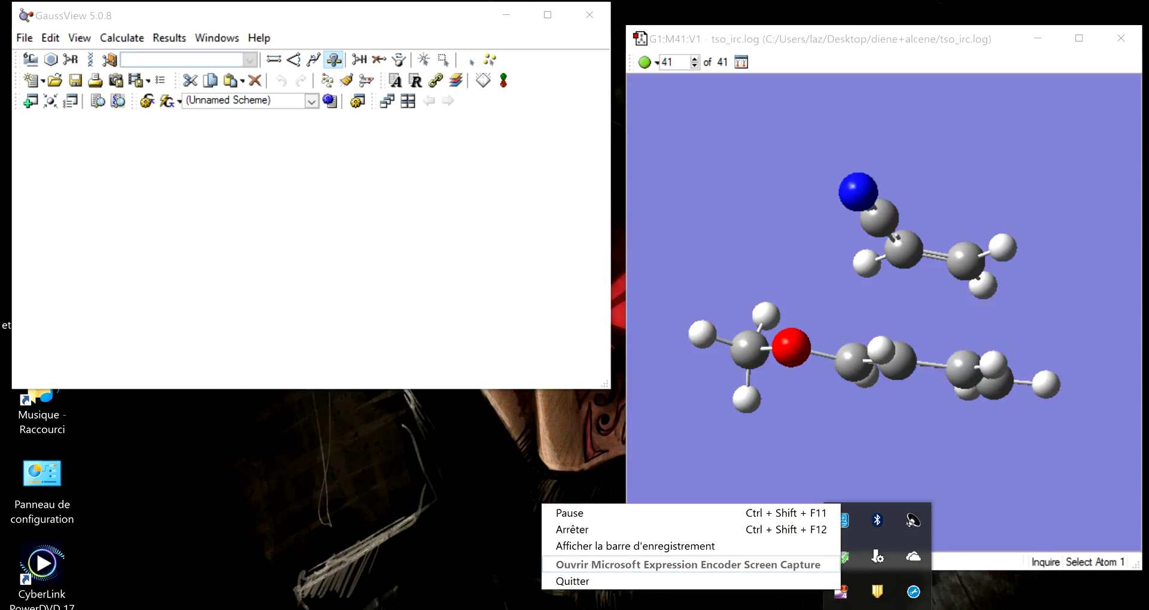